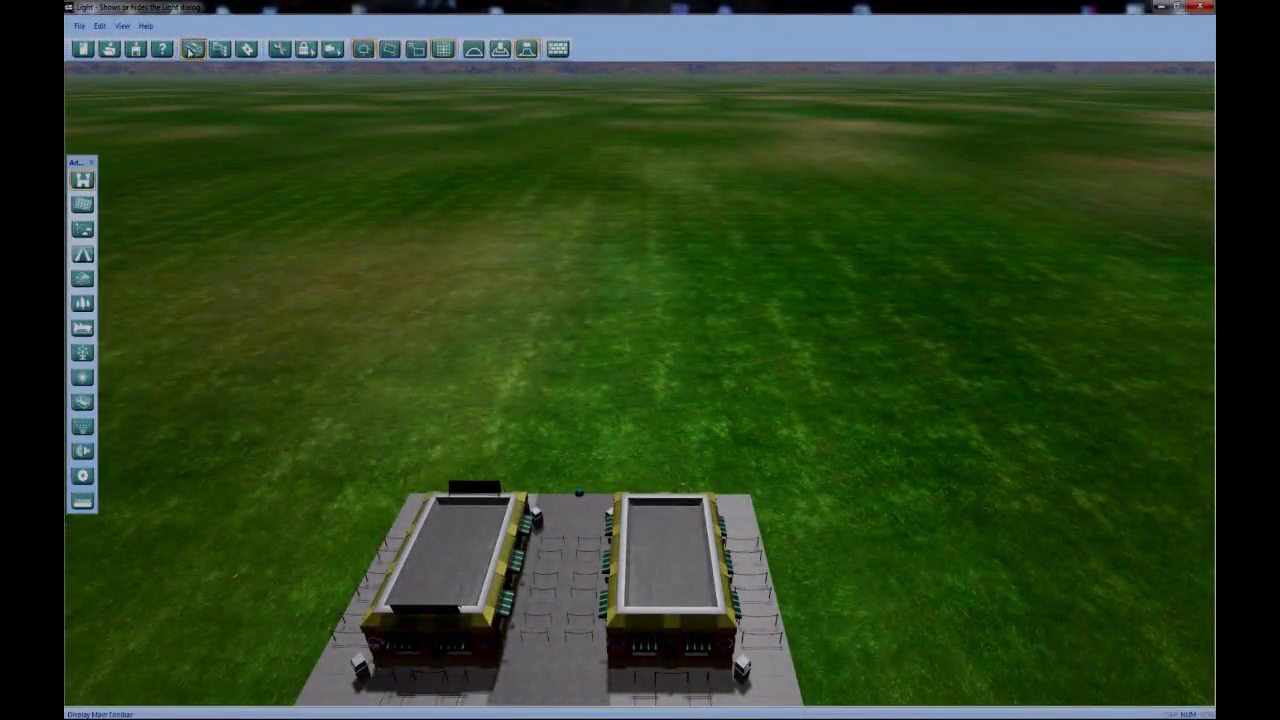
# Build a winding S-shaped path onto the existing path between the two entrance buildings, curving across the grass through several points
pyautogui.click(192, 49)
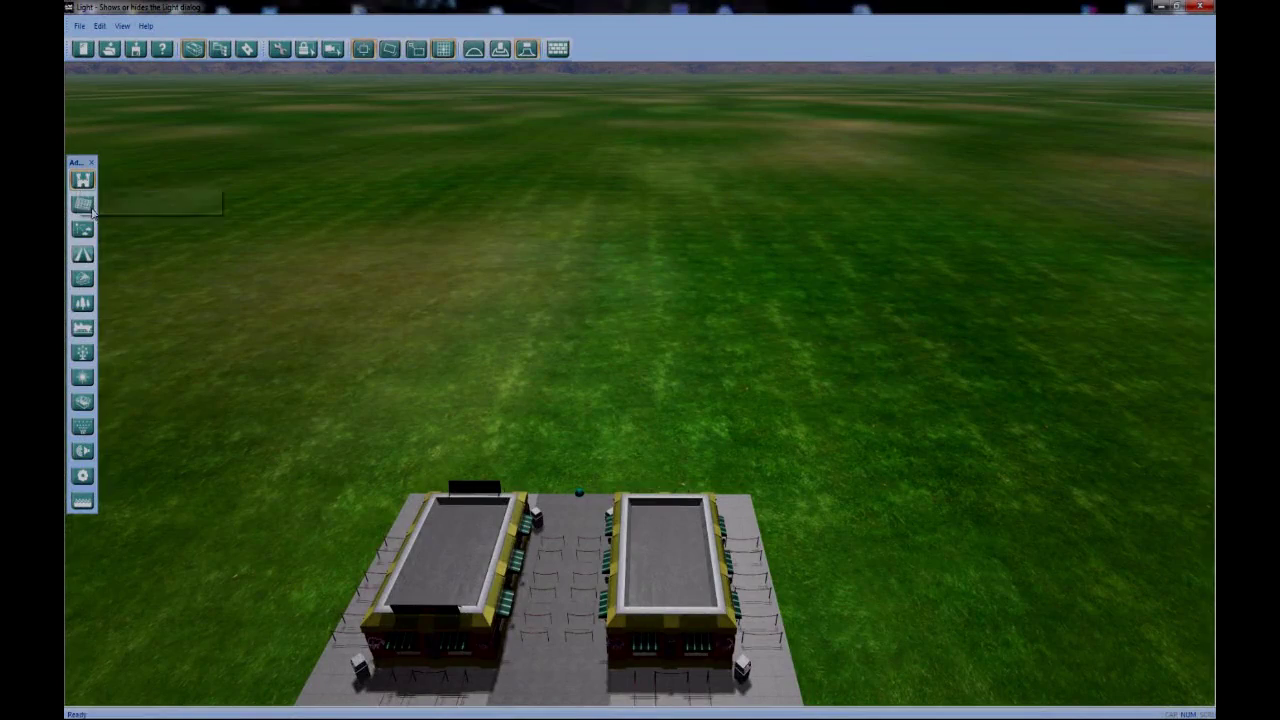
pyautogui.moveTo(620, 390); pyautogui.dragTo(628, 315)
pyautogui.scroll(4, 637, 580)
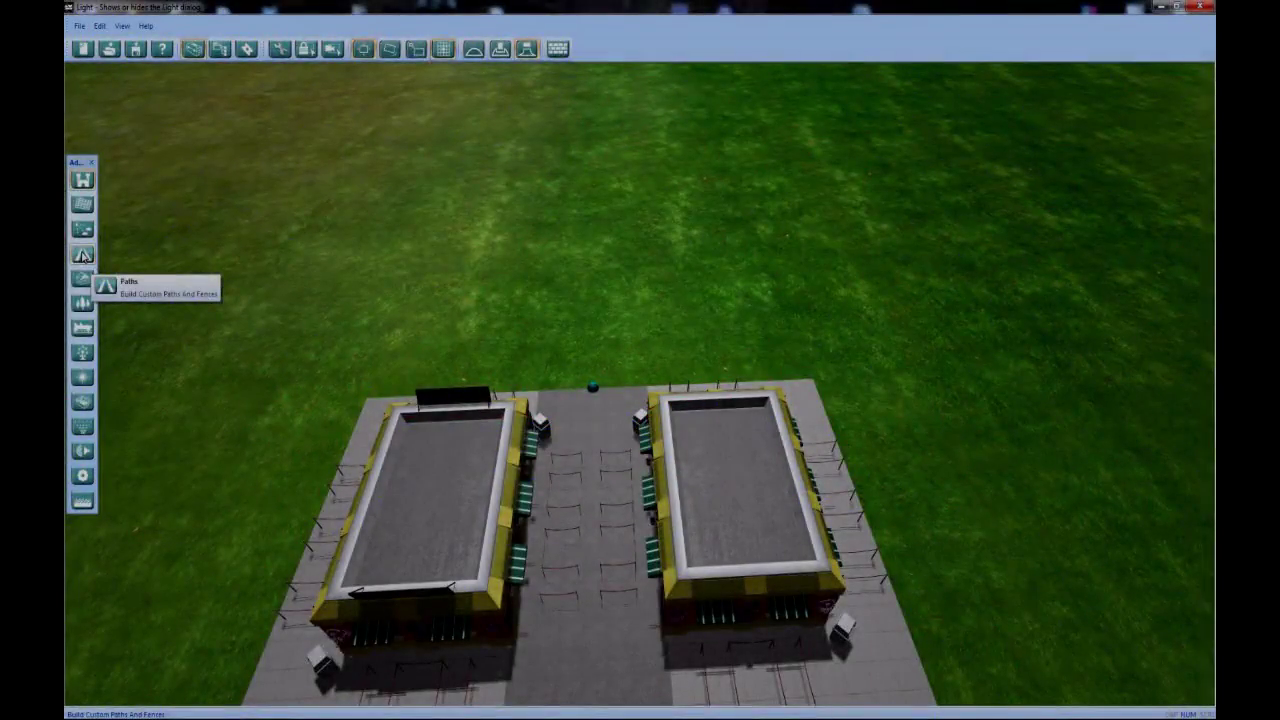
pyautogui.scroll(-3, 668, 290)
pyautogui.moveTo(657, 299); pyautogui.dragTo(667, 320, button='right')
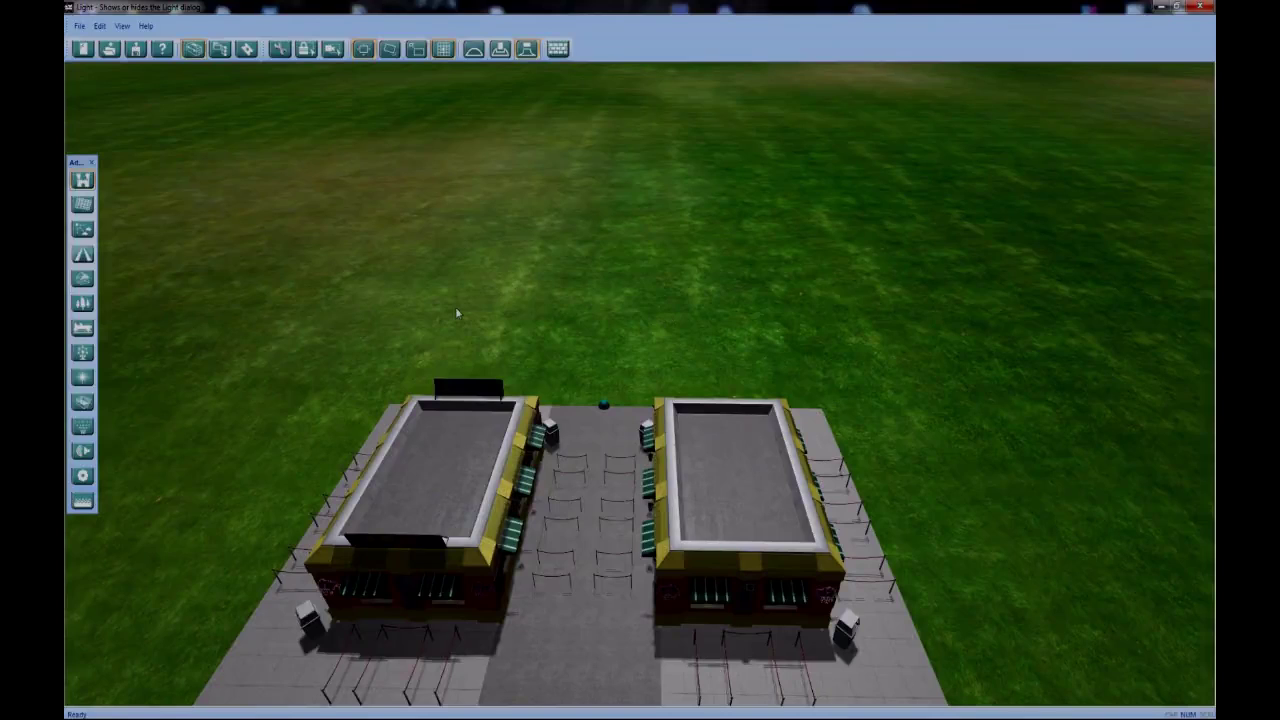
pyautogui.click(83, 254)
pyautogui.moveTo(485, 325); pyautogui.dragTo(447, 338, button='right')
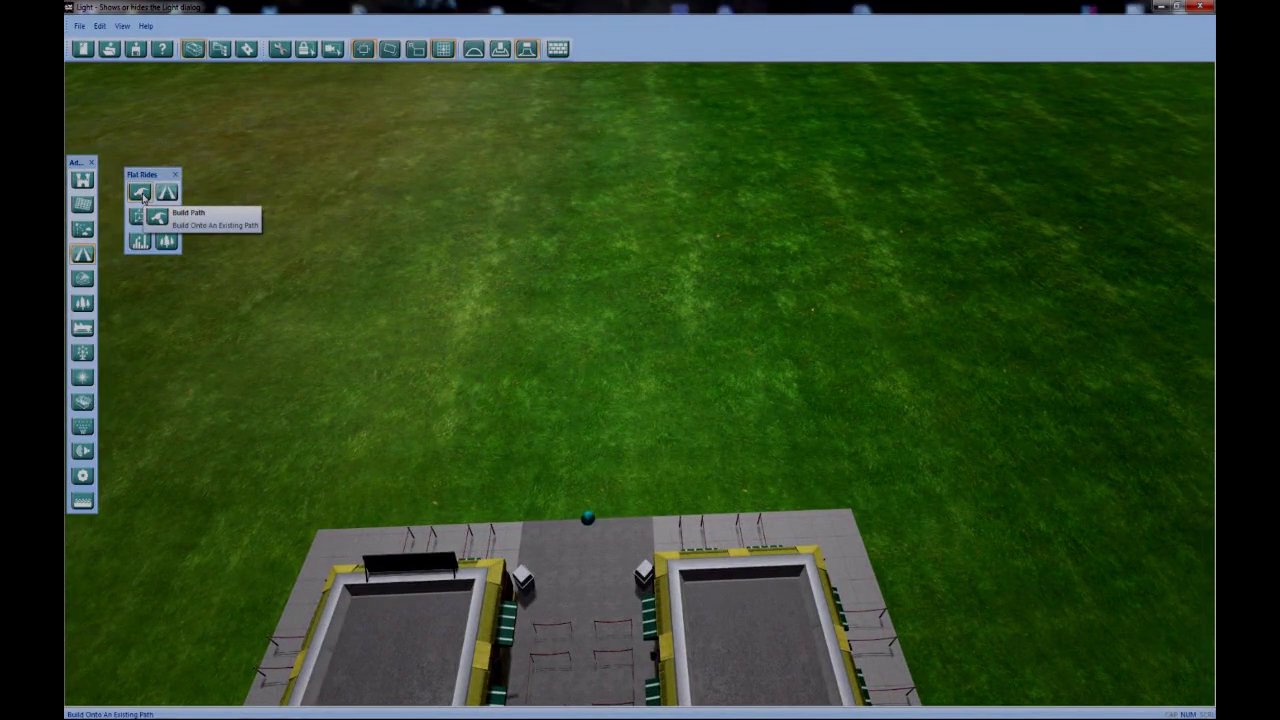
pyautogui.click(141, 196)
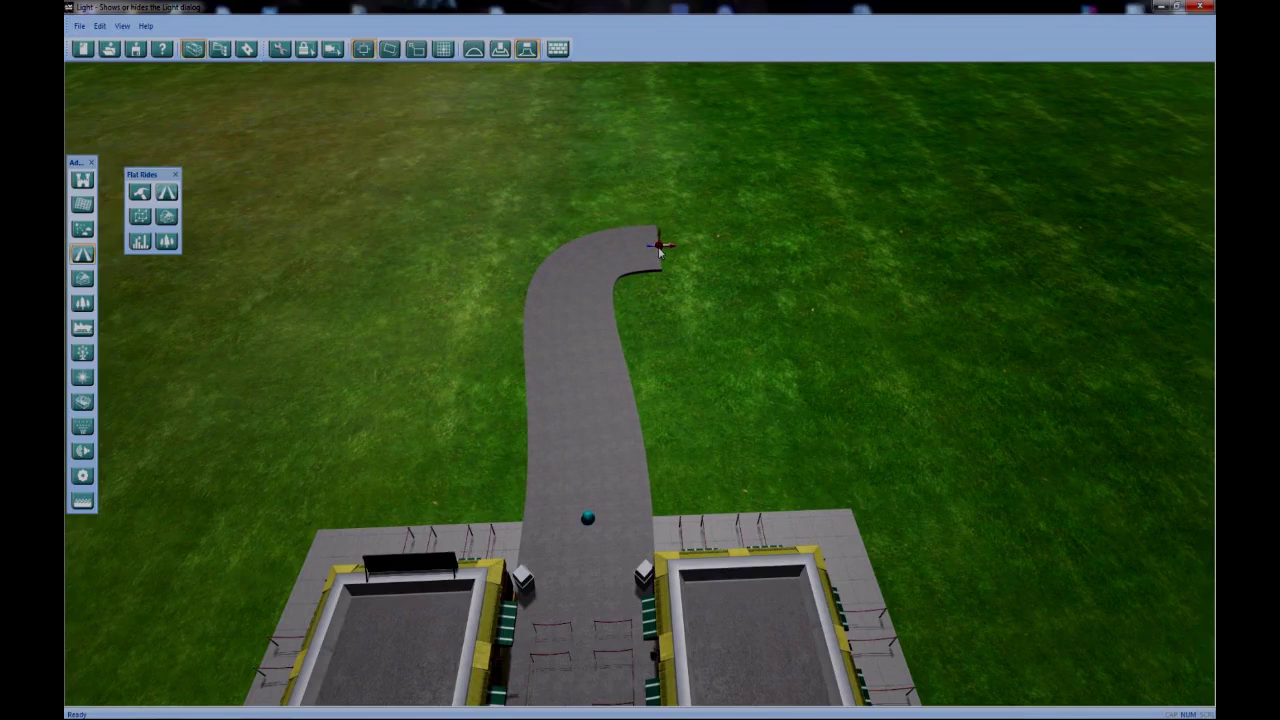
pyautogui.click(658, 248)
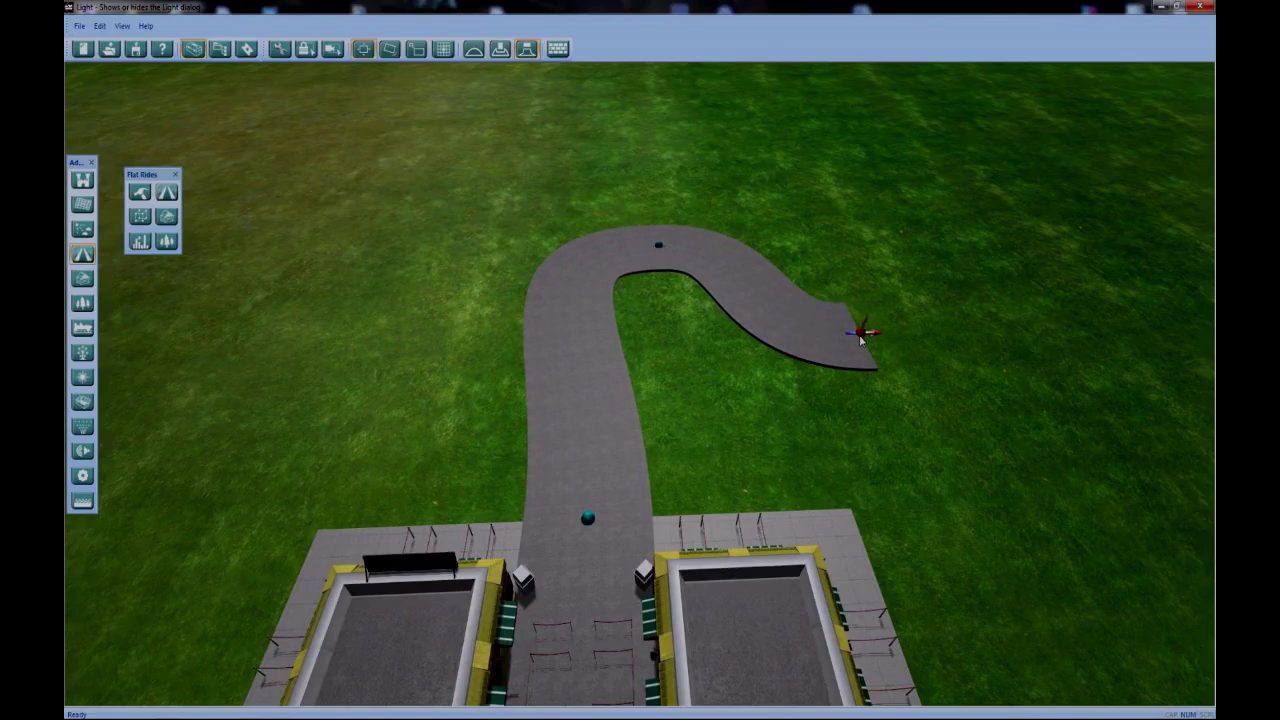
pyautogui.click(881, 270)
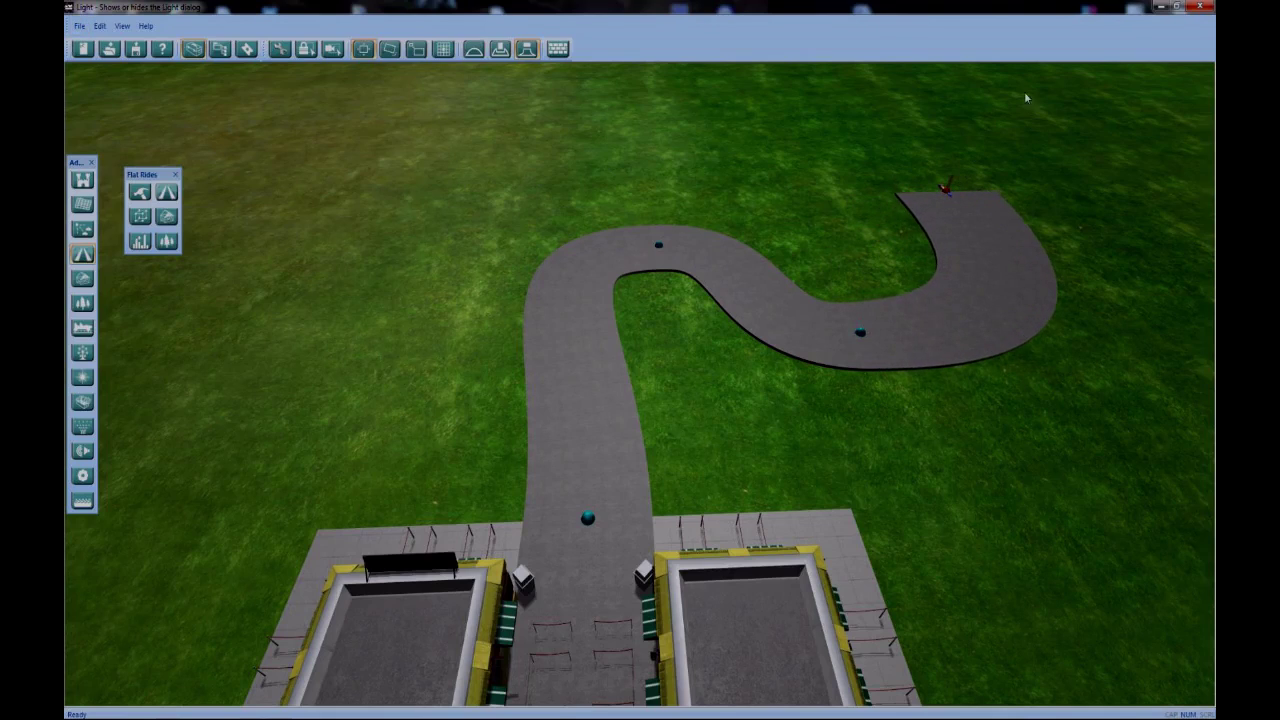
pyautogui.click(1020, 139)
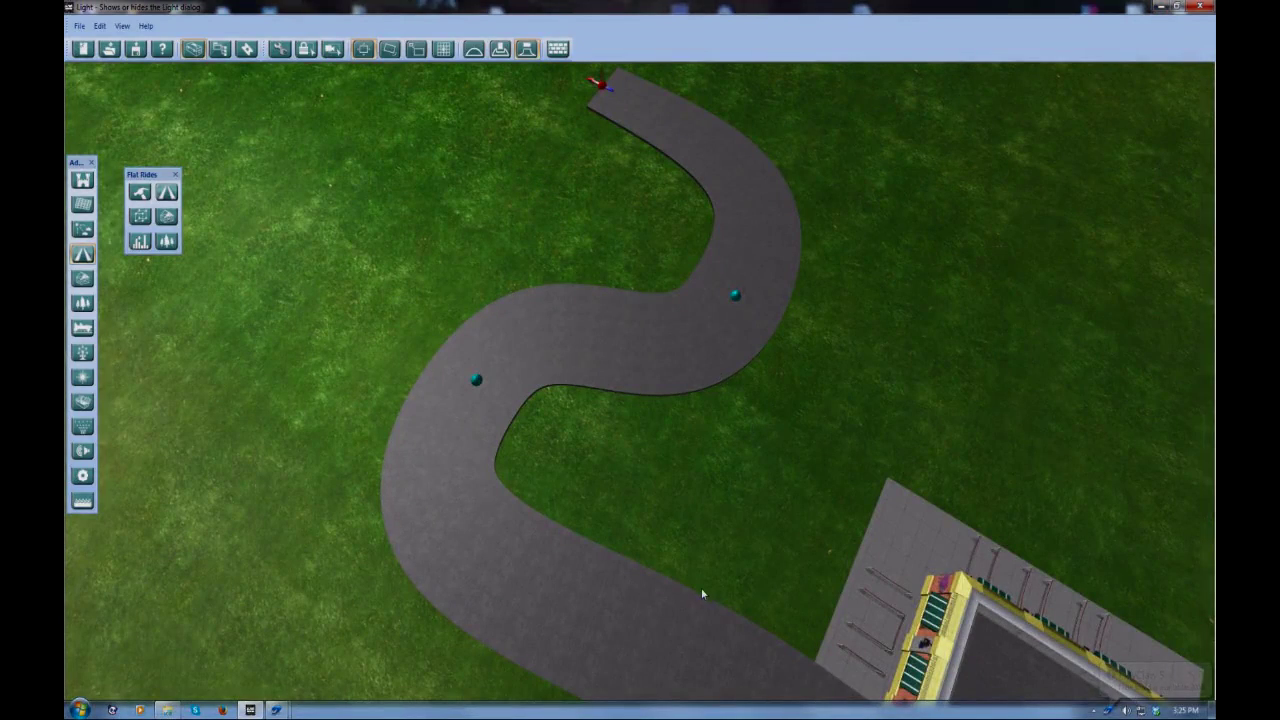
# Add a plain connecting path from the winding path's second bend back to its first stretch, enclosing a small patch of grass
pyautogui.moveTo(744, 420); pyautogui.dragTo(685, 214, button='middle')
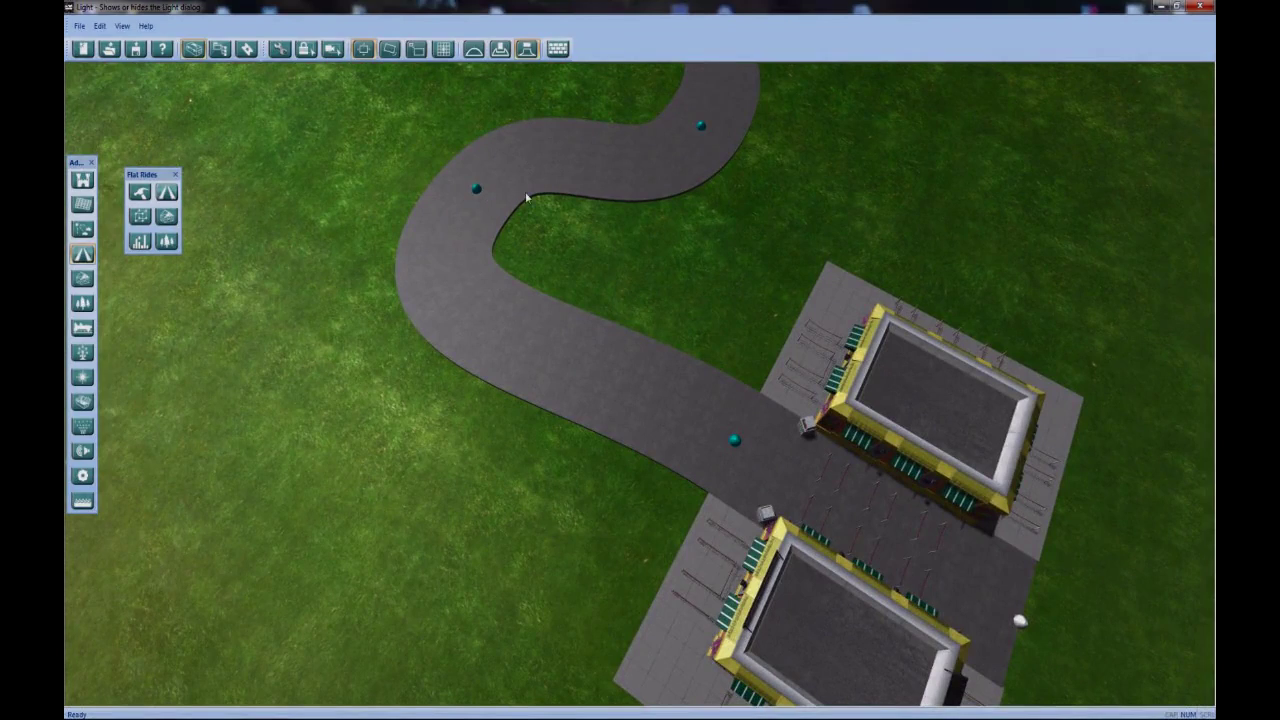
pyautogui.scroll(5, 580, 178)
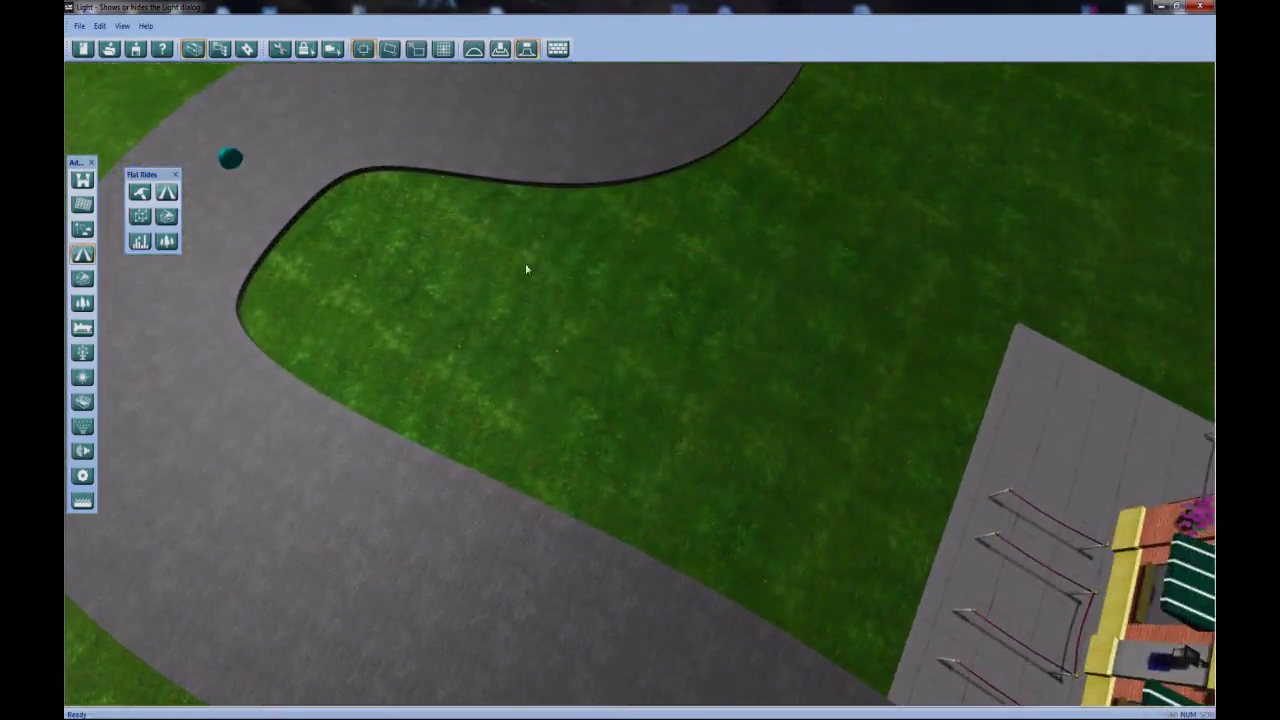
pyautogui.click(168, 193)
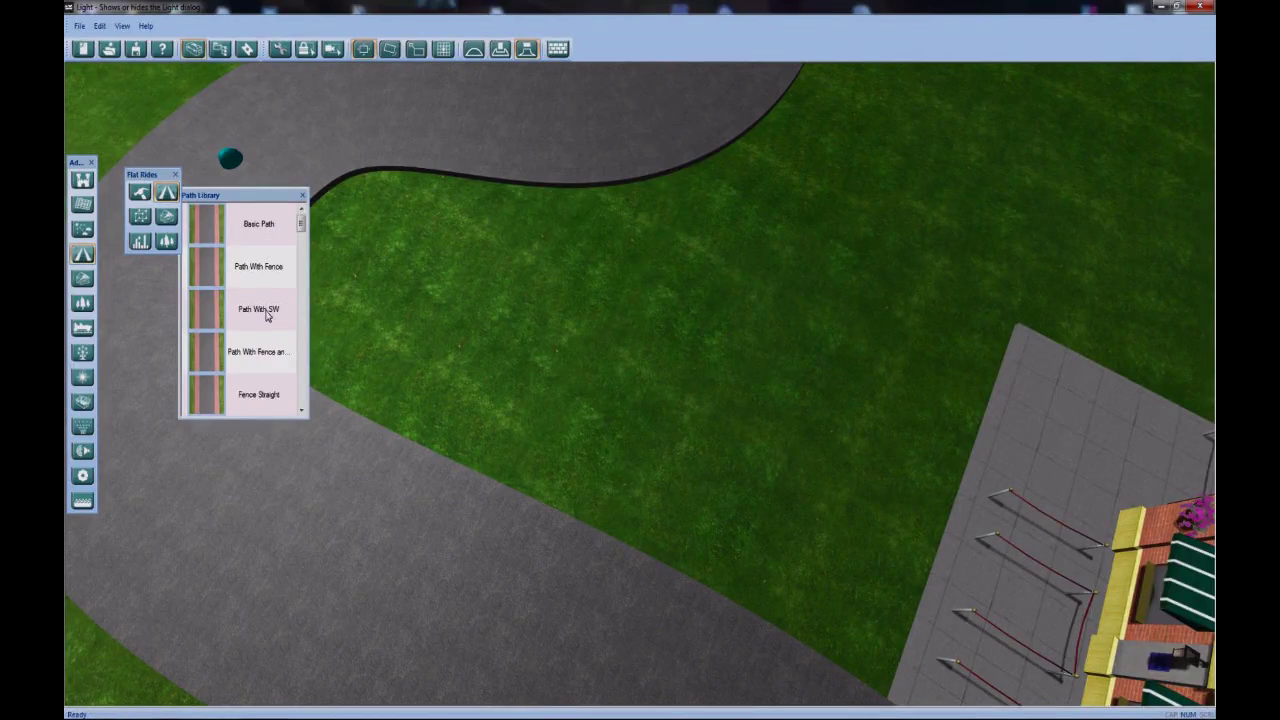
pyautogui.moveTo(303, 230); pyautogui.dragTo(304, 380)
pyautogui.press('Down')
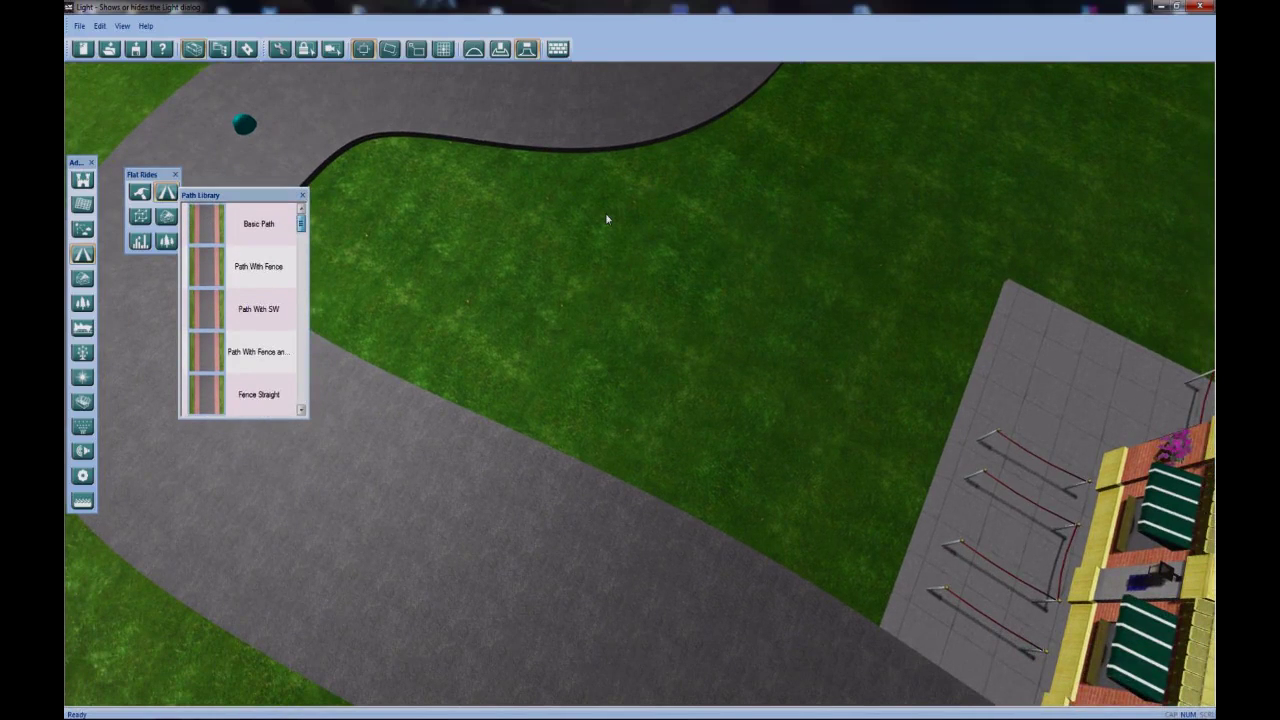
pyautogui.moveTo(606, 219); pyautogui.dragTo(652, 338)
pyautogui.press('Up')
pyautogui.scroll(-3, 651, 338)
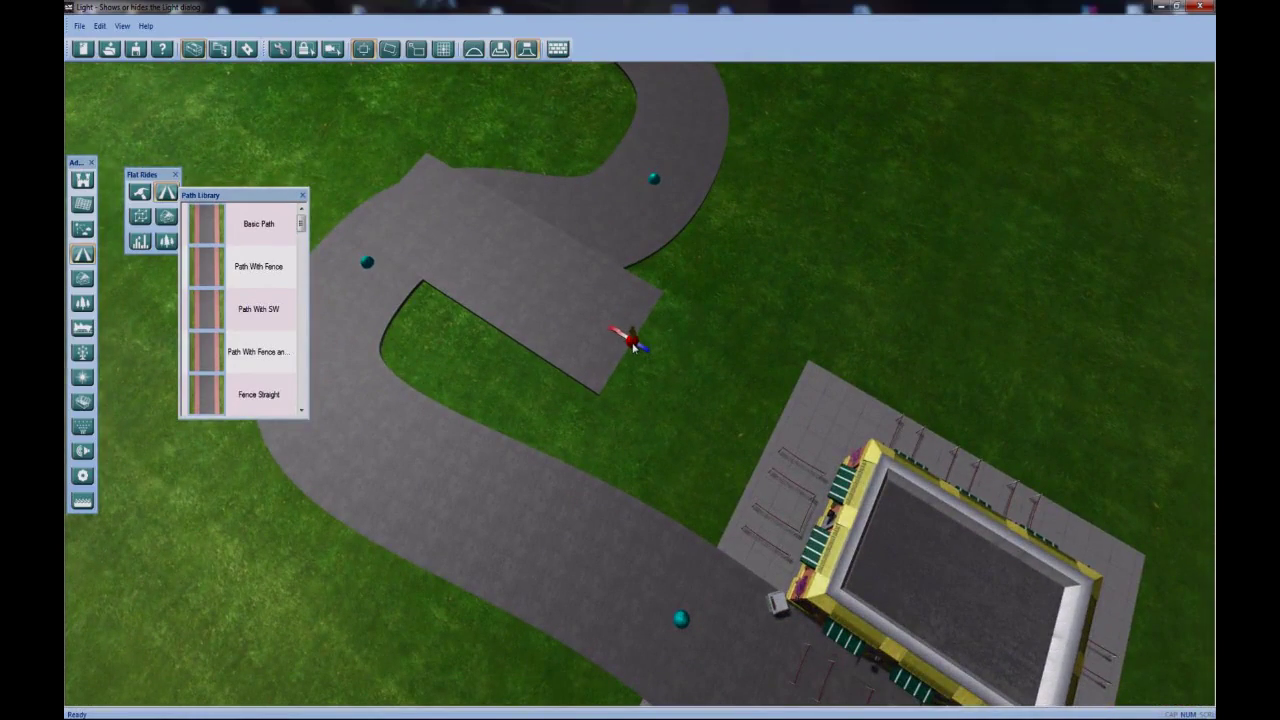
pyautogui.moveTo(633, 345); pyautogui.dragTo(608, 234)
pyautogui.click(607, 234)
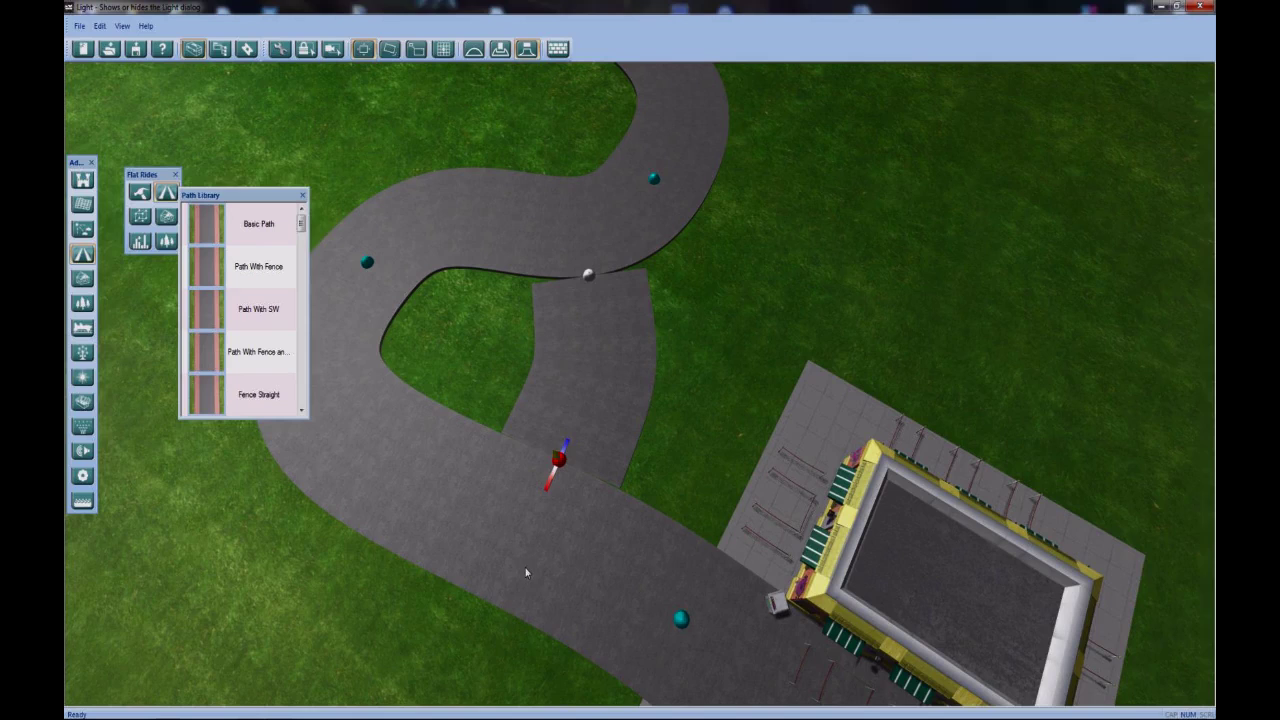
pyautogui.scroll(3, 613, 352)
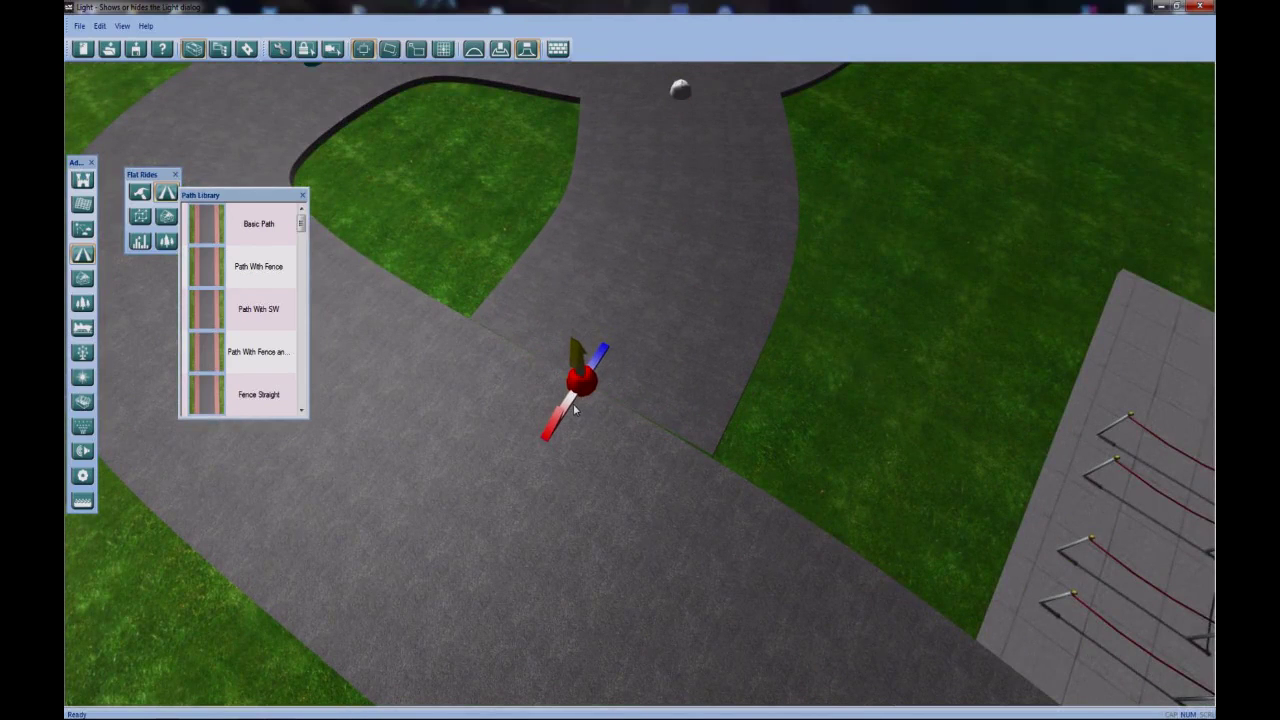
pyautogui.click(575, 405)
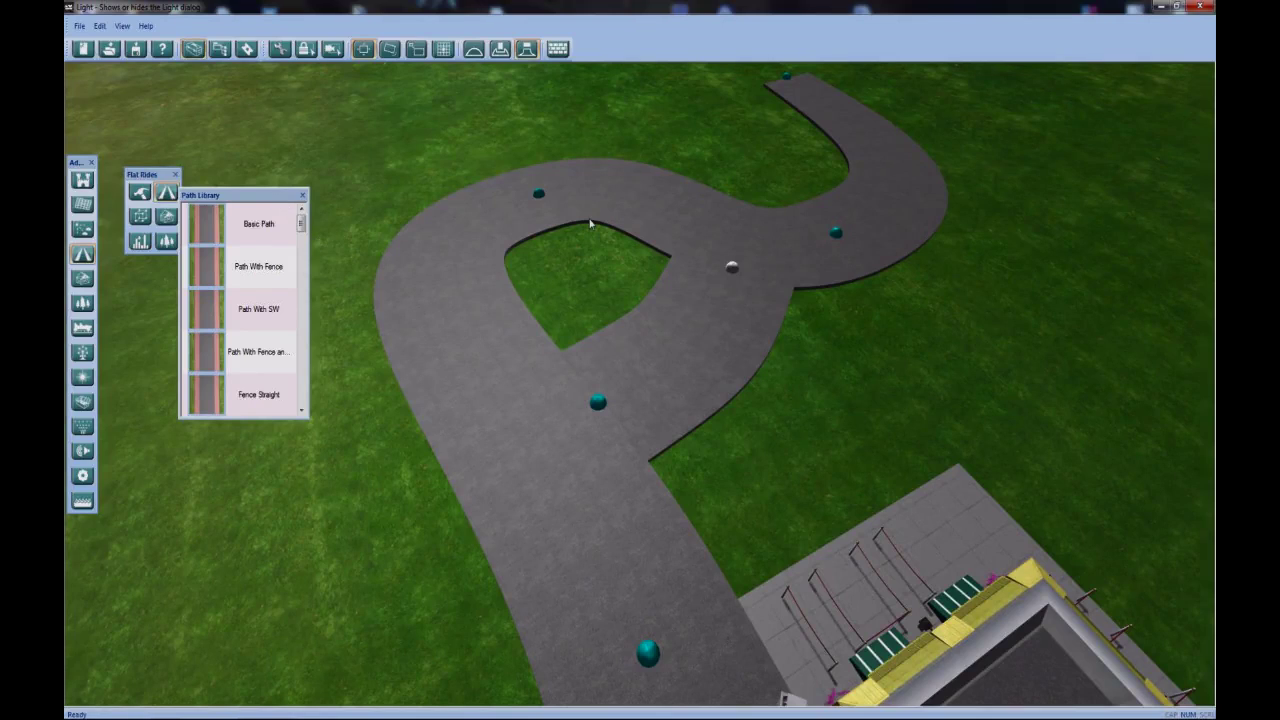
# Open the path properties for the first curved stretch and try a rail fence on its left edge, then on its right edge
pyautogui.moveTo(538, 188); pyautogui.dragTo(546, 290, button='middle')
pyautogui.moveTo(477, 335); pyautogui.dragTo(690, 360, button='middle')
pyautogui.scroll(2, 645, 474)
pyautogui.moveTo(645, 474); pyautogui.dragTo(563, 265, button='right')
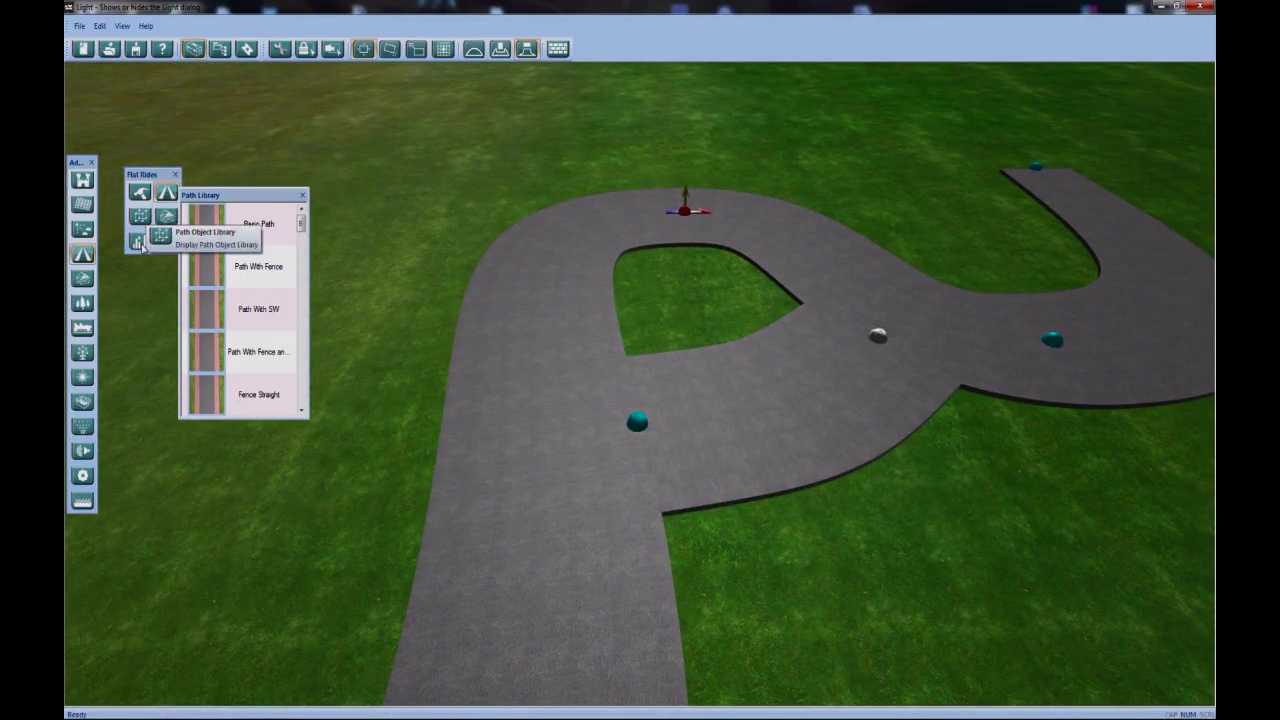
pyautogui.click(141, 244)
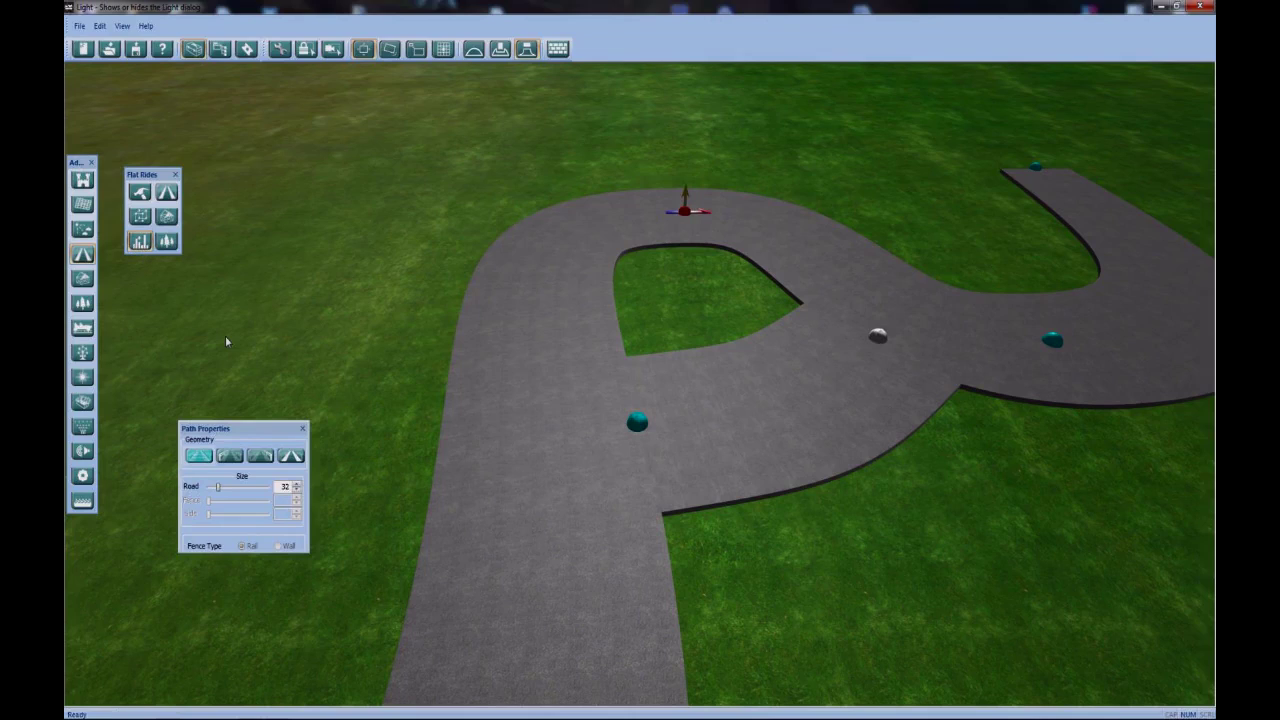
pyautogui.click(228, 456)
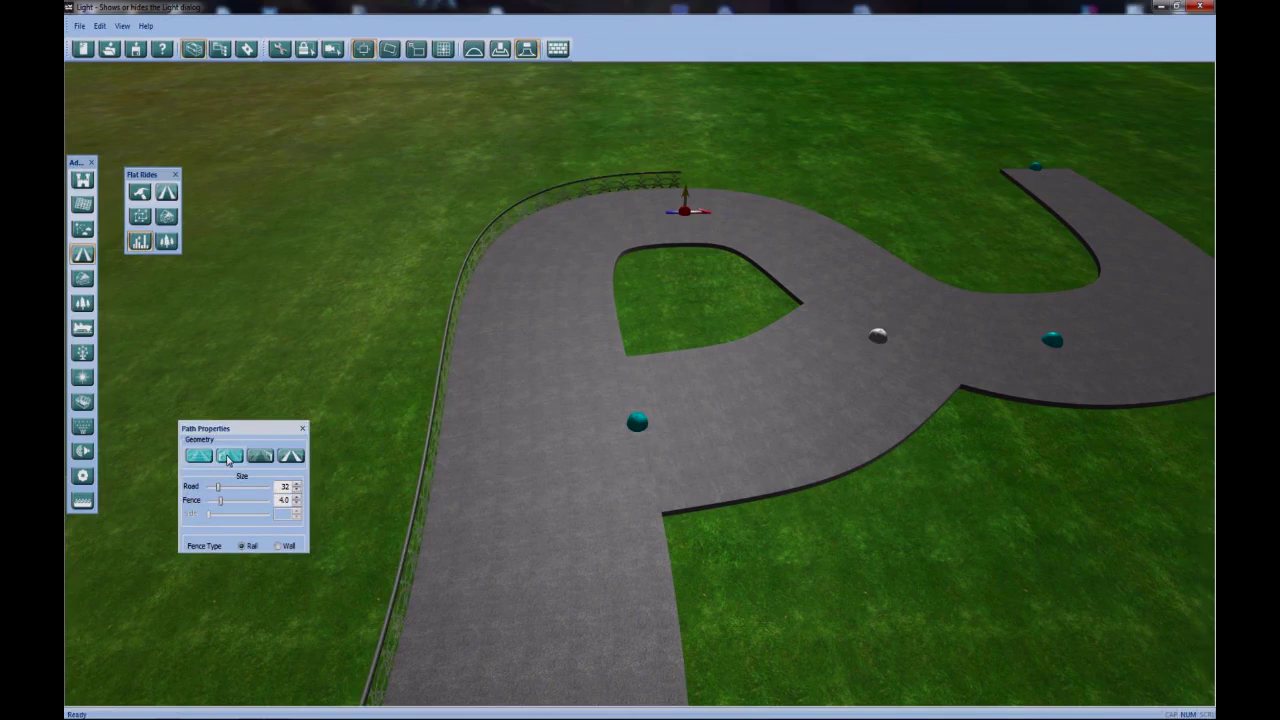
pyautogui.click(261, 456)
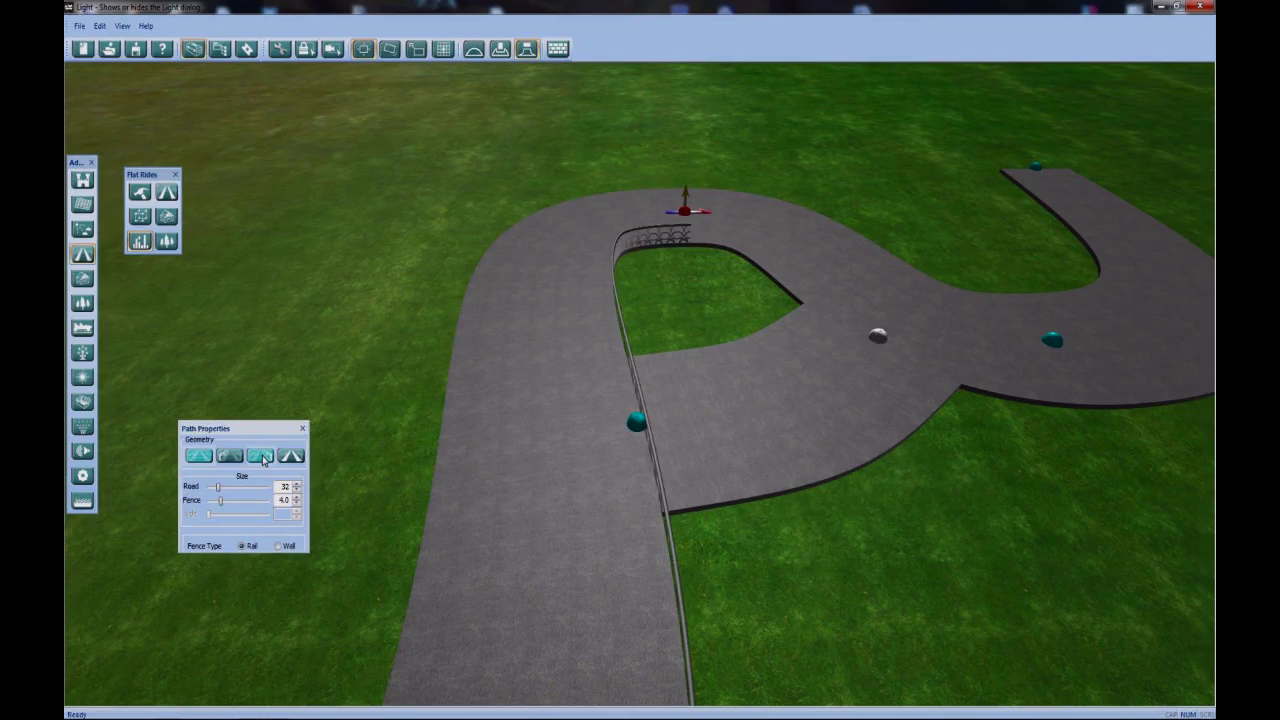
# Add brick sidewalks along both edges of the first curved stretch and set their side size to 1
pyautogui.click(289, 456)
pyautogui.click(296, 458)
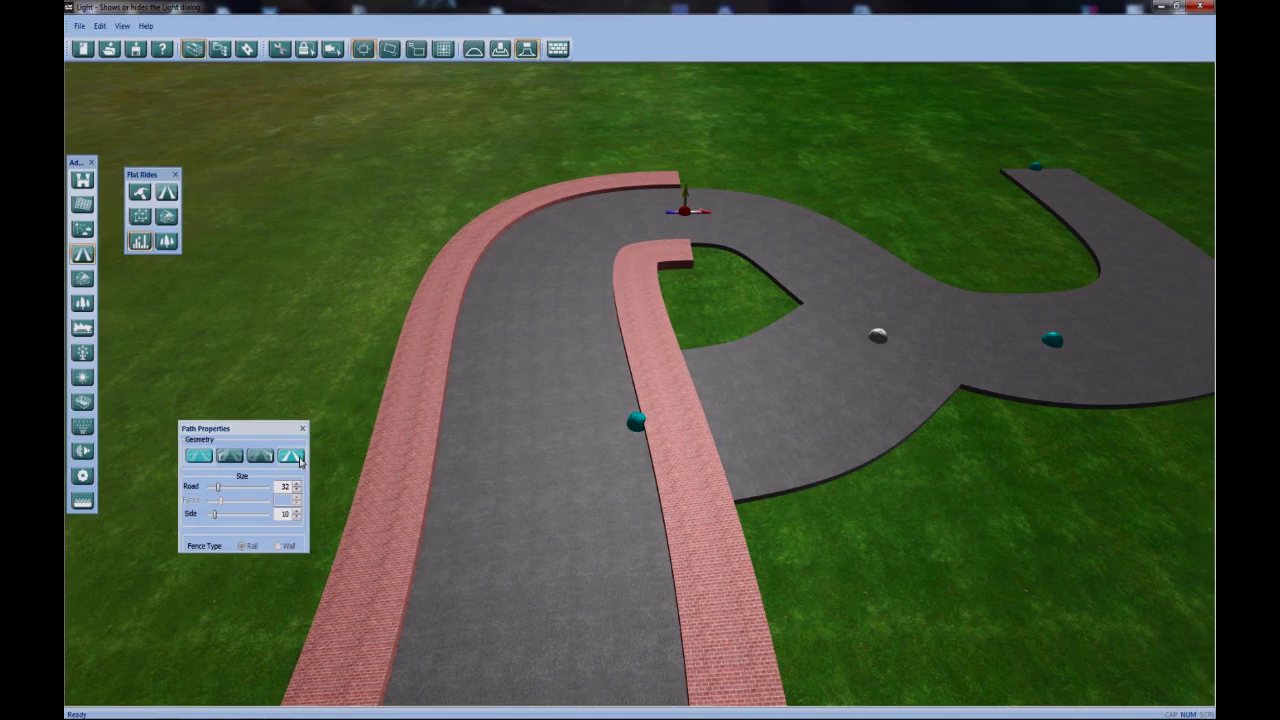
pyautogui.click(299, 459)
pyautogui.click(299, 459)
pyautogui.moveTo(215, 518); pyautogui.dragTo(204, 520)
pyautogui.moveTo(545, 361); pyautogui.dragTo(550, 331, button='middle')
pyautogui.scroll(3, 548, 384)
pyautogui.scroll(2, 594, 415)
pyautogui.scroll(-2, 556, 275)
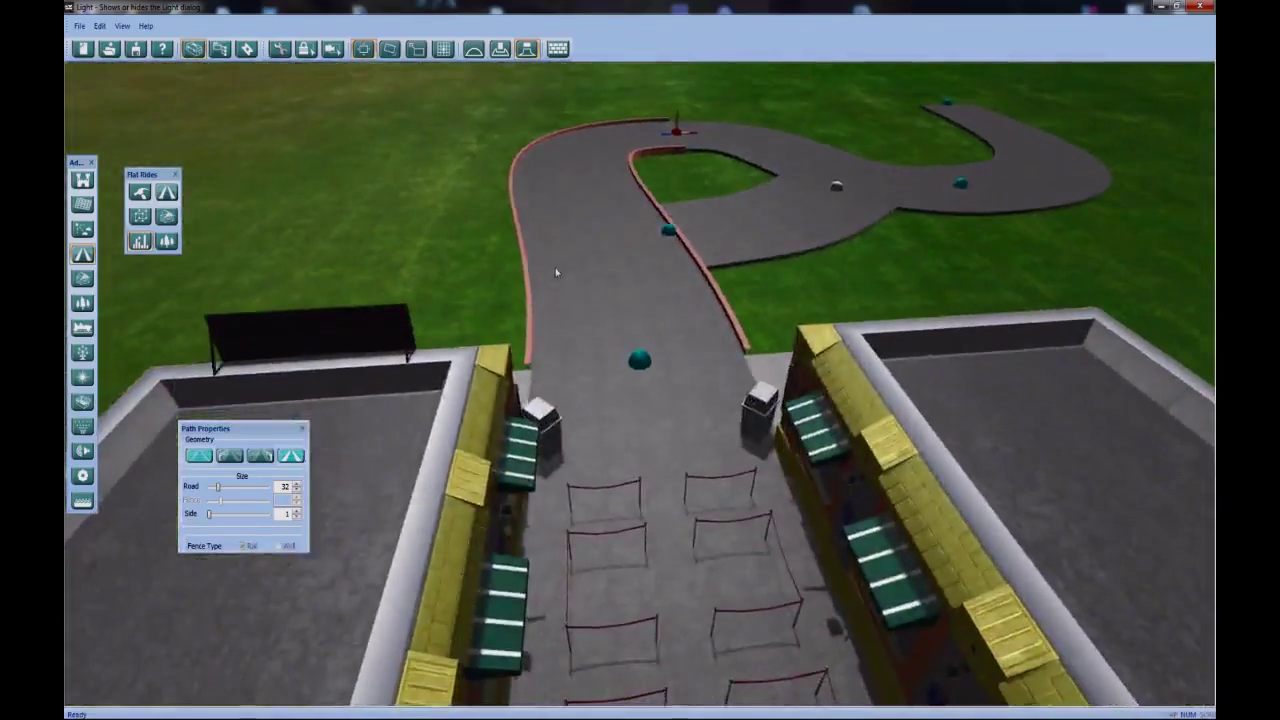
pyautogui.scroll(3, 568, 277)
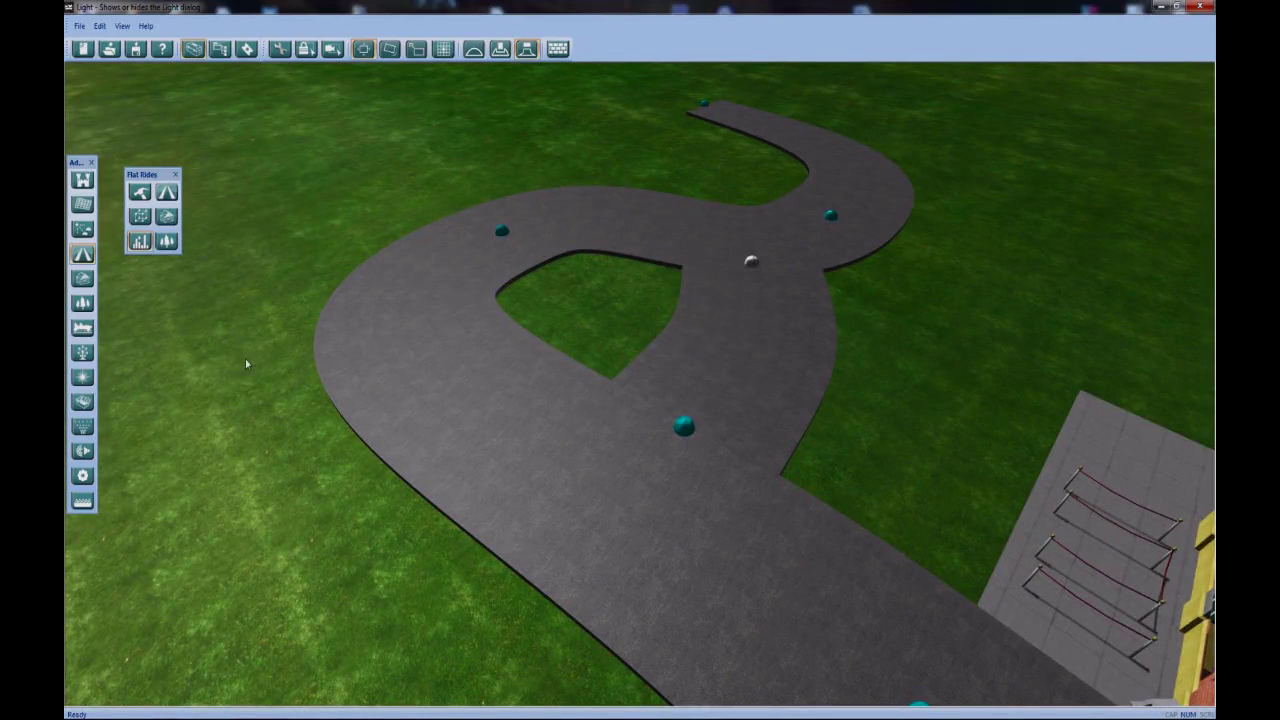
# Line both sides of the first curved path stretch with Tulip Tree Medium path objects
pyautogui.click(168, 244)
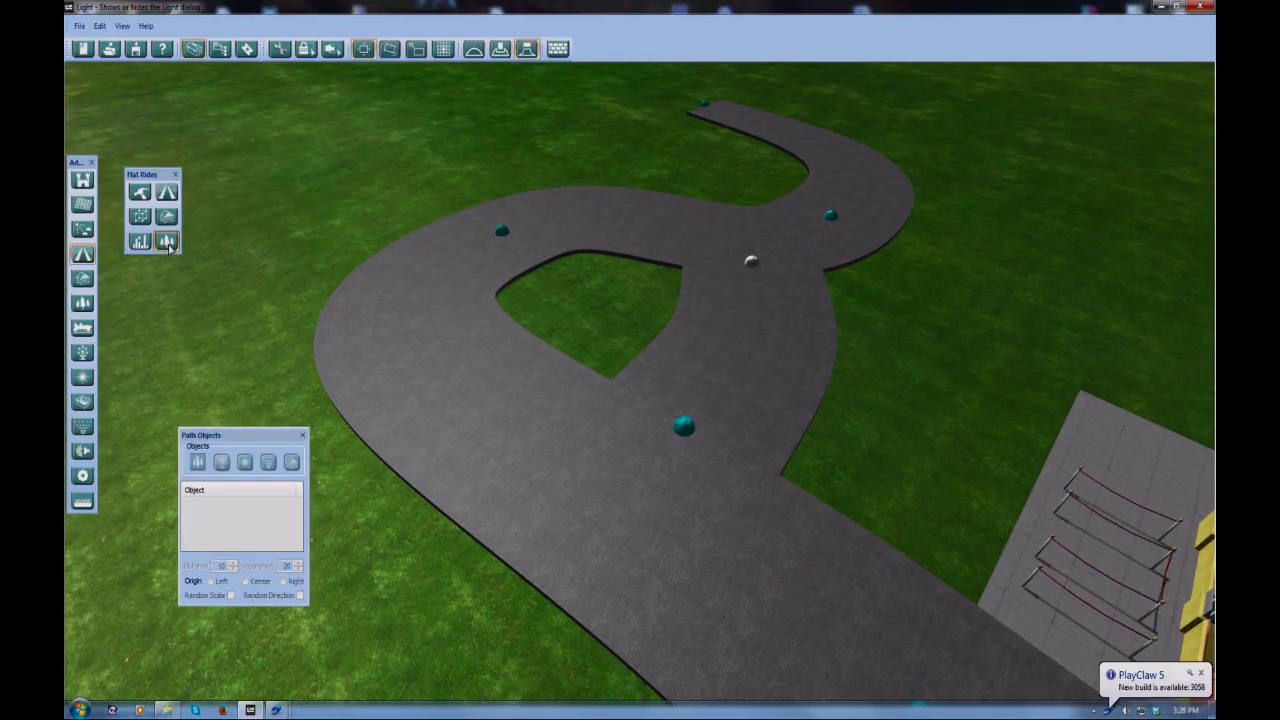
pyautogui.moveTo(568, 385); pyautogui.dragTo(531, 400, button='middle')
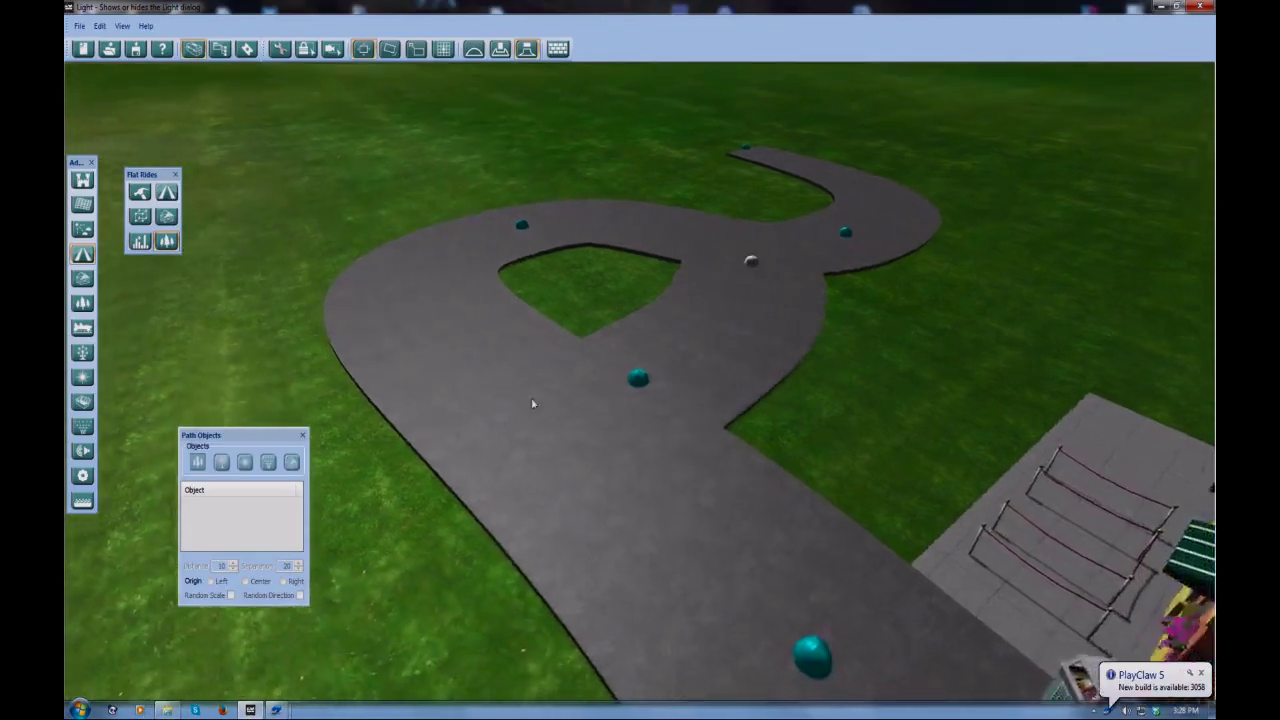
pyautogui.moveTo(495, 334); pyautogui.dragTo(505, 366, button='right')
pyautogui.moveTo(505, 366); pyautogui.dragTo(518, 350, button='middle')
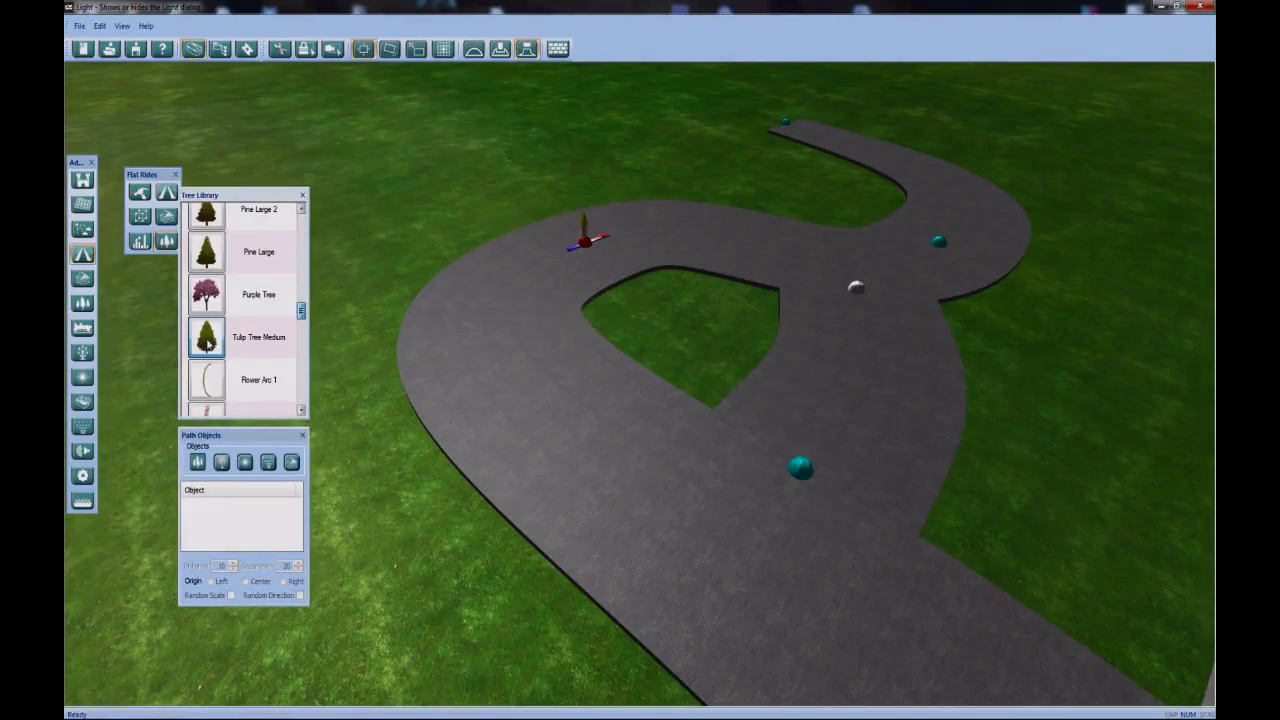
pyautogui.doubleClick(207, 343)
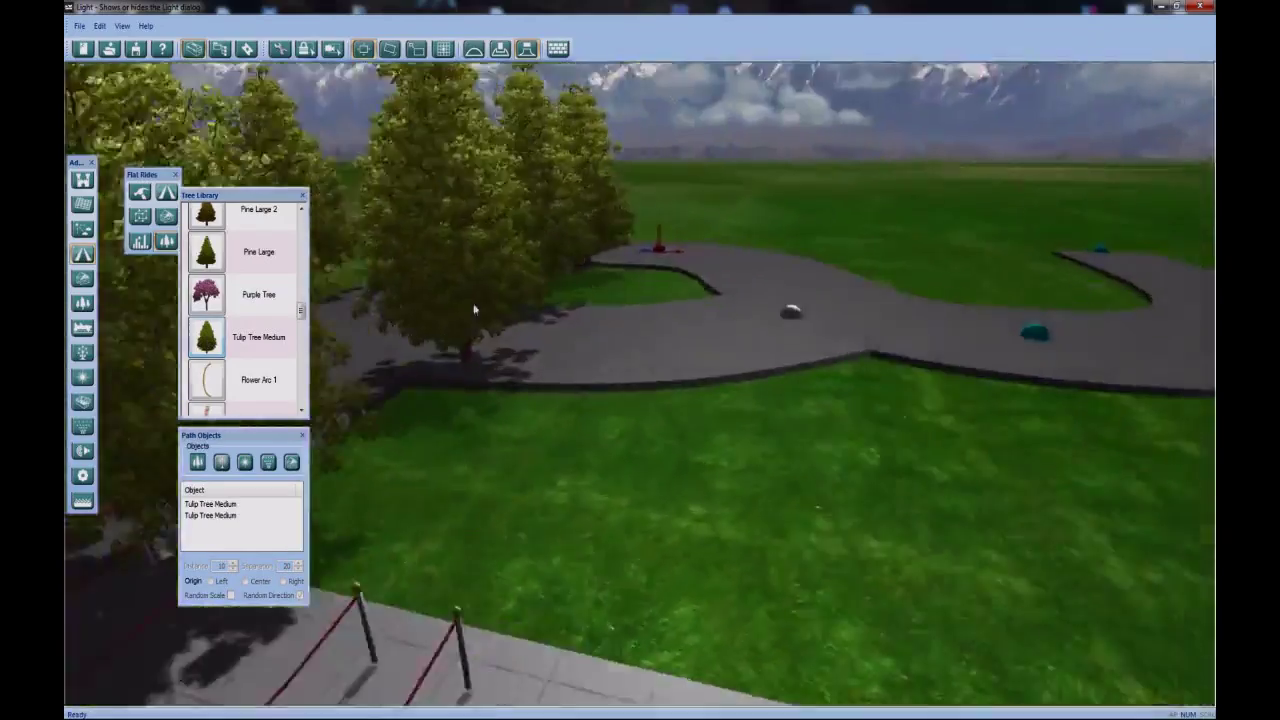
pyautogui.moveTo(475, 310); pyautogui.dragTo(514, 417, button='middle')
pyautogui.moveTo(514, 417); pyautogui.dragTo(645, 239, button='right')
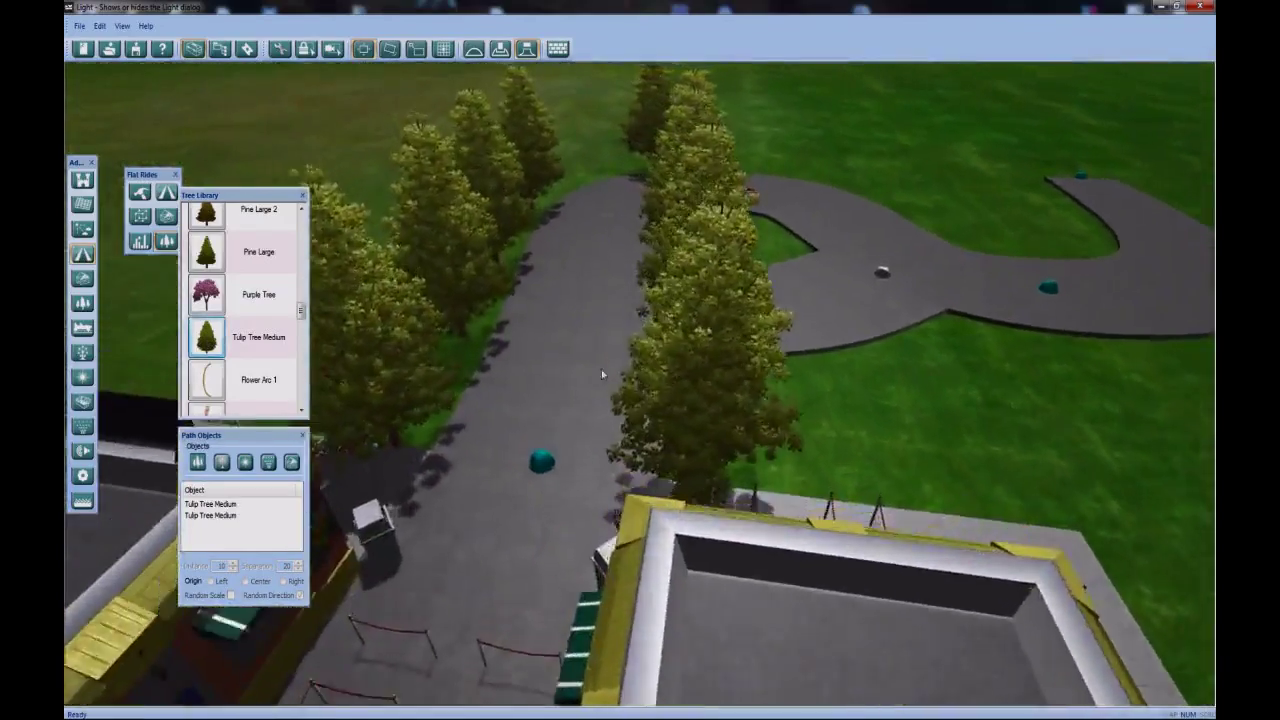
pyautogui.moveTo(565, 384); pyautogui.dragTo(637, 360, button='middle')
pyautogui.moveTo(632, 314); pyautogui.dragTo(688, 349, button='middle')
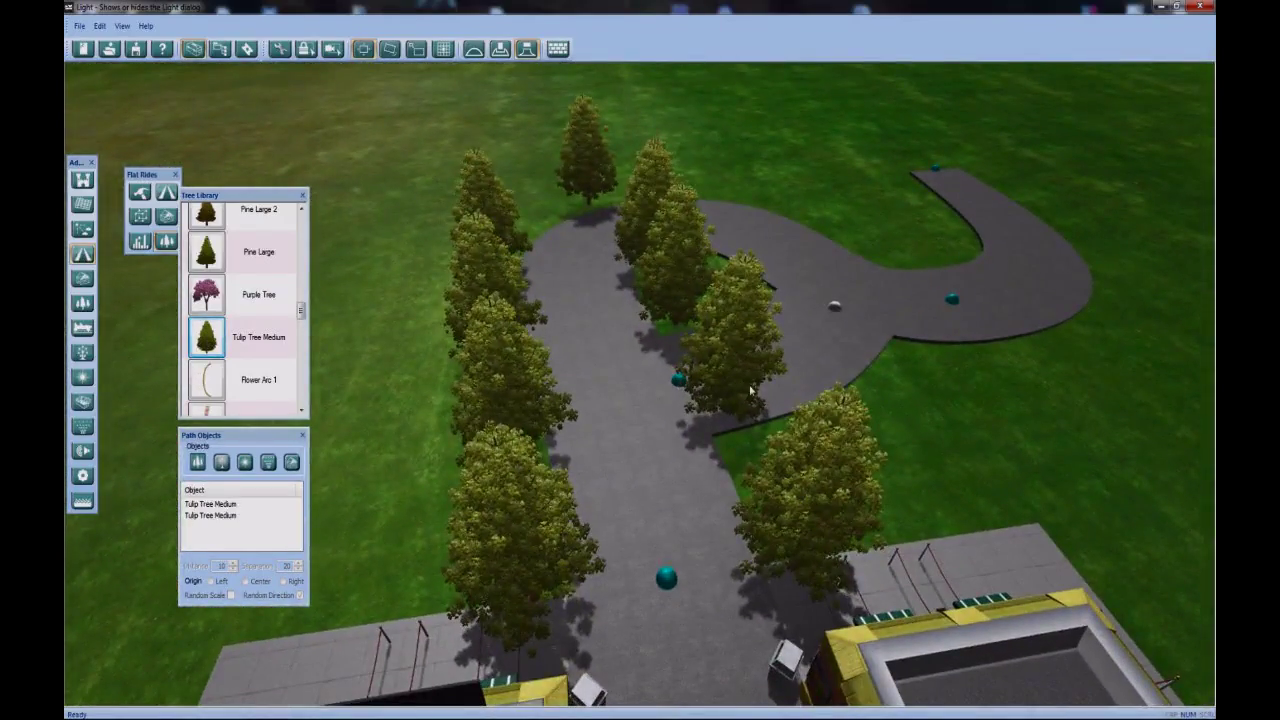
# Delete the second Tulip Tree Medium entry from the path objects and set the remaining row's distance to 63
pyautogui.click(222, 515)
pyautogui.press('Delete')
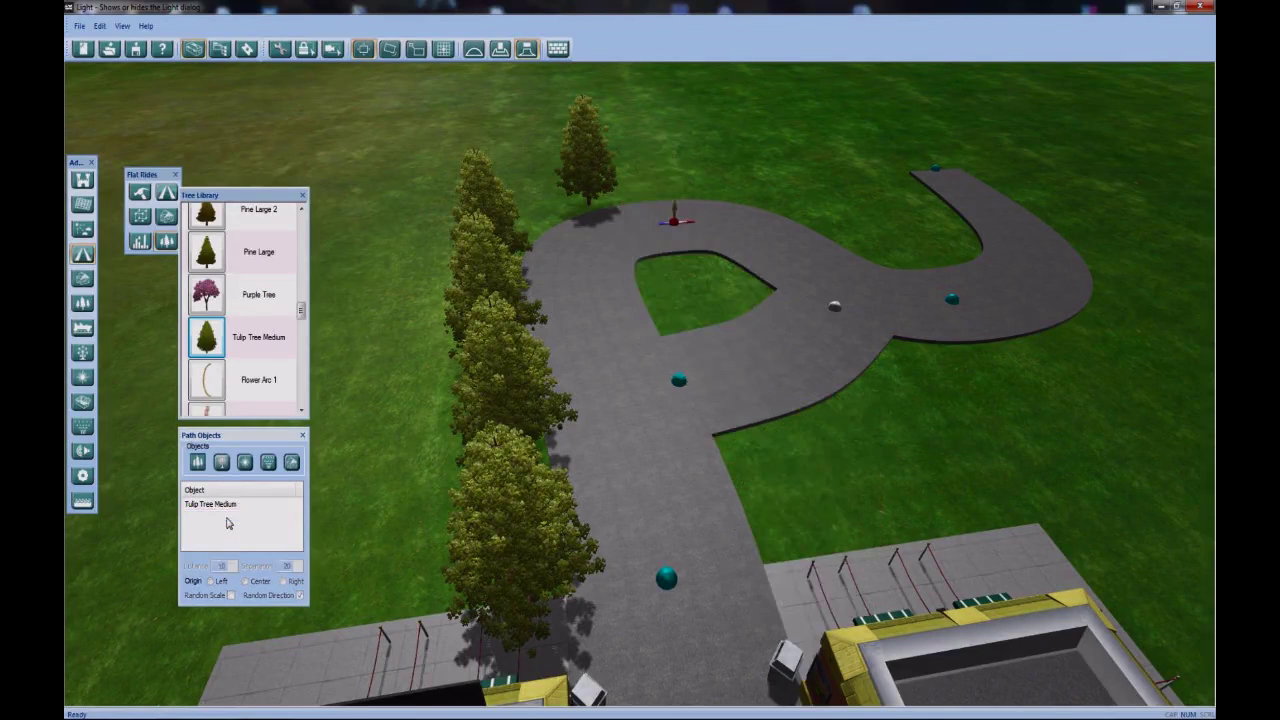
pyautogui.click(201, 506)
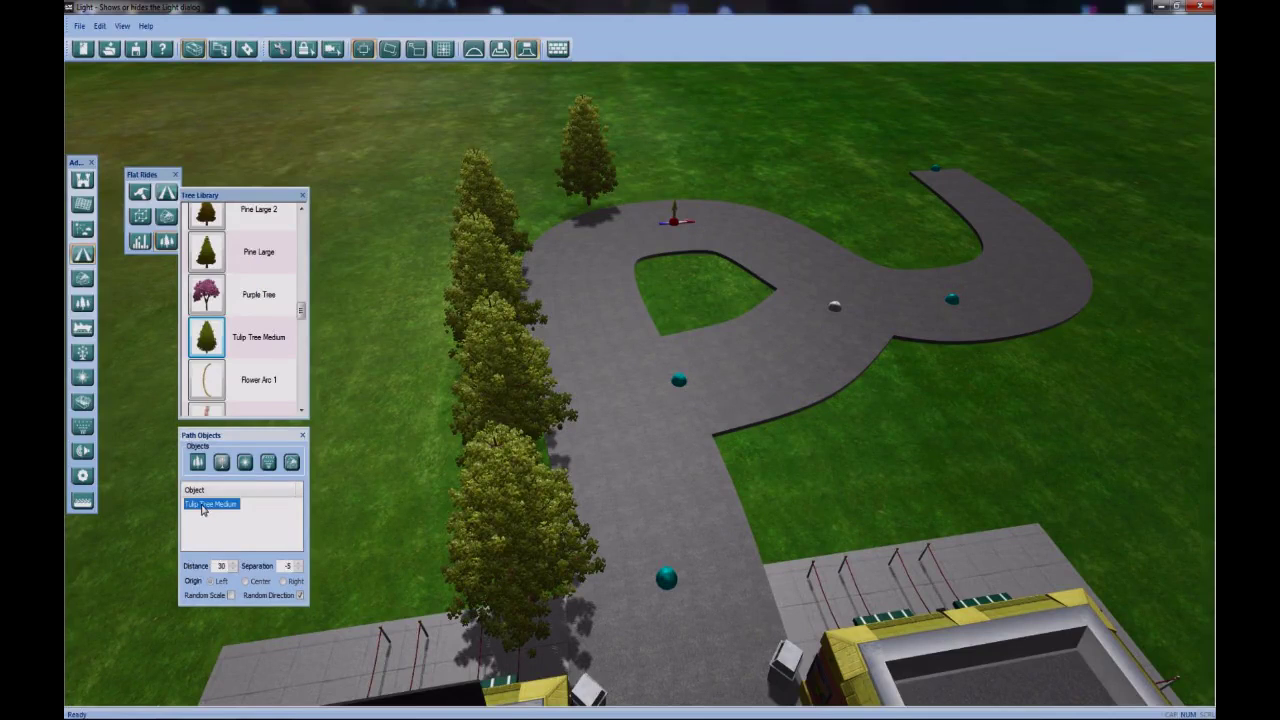
pyautogui.click(233, 564)
pyautogui.click(233, 564)
pyautogui.click(233, 564)
pyautogui.click(233, 564)
pyautogui.click(233, 564)
pyautogui.click(233, 564)
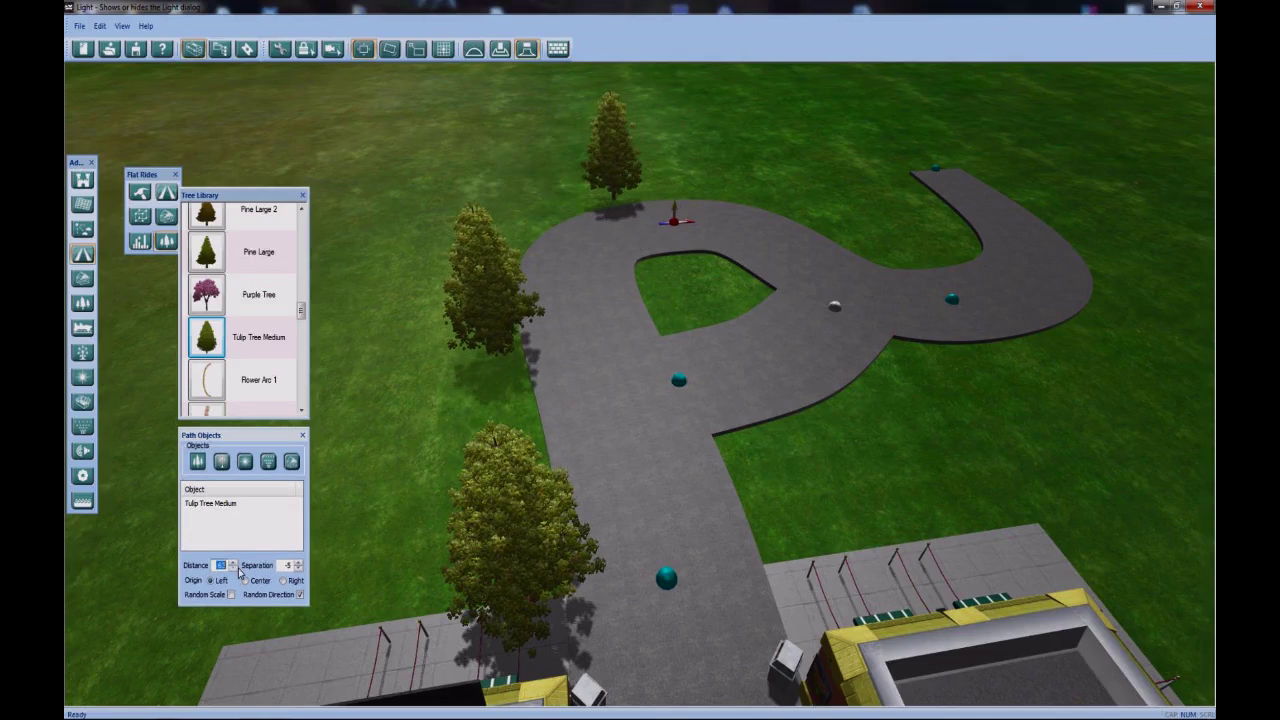
# Adjust the Tulip Tree Medium row's separation to test positions over the path, ending with the trees well outside its left edge
pyautogui.click(298, 566)
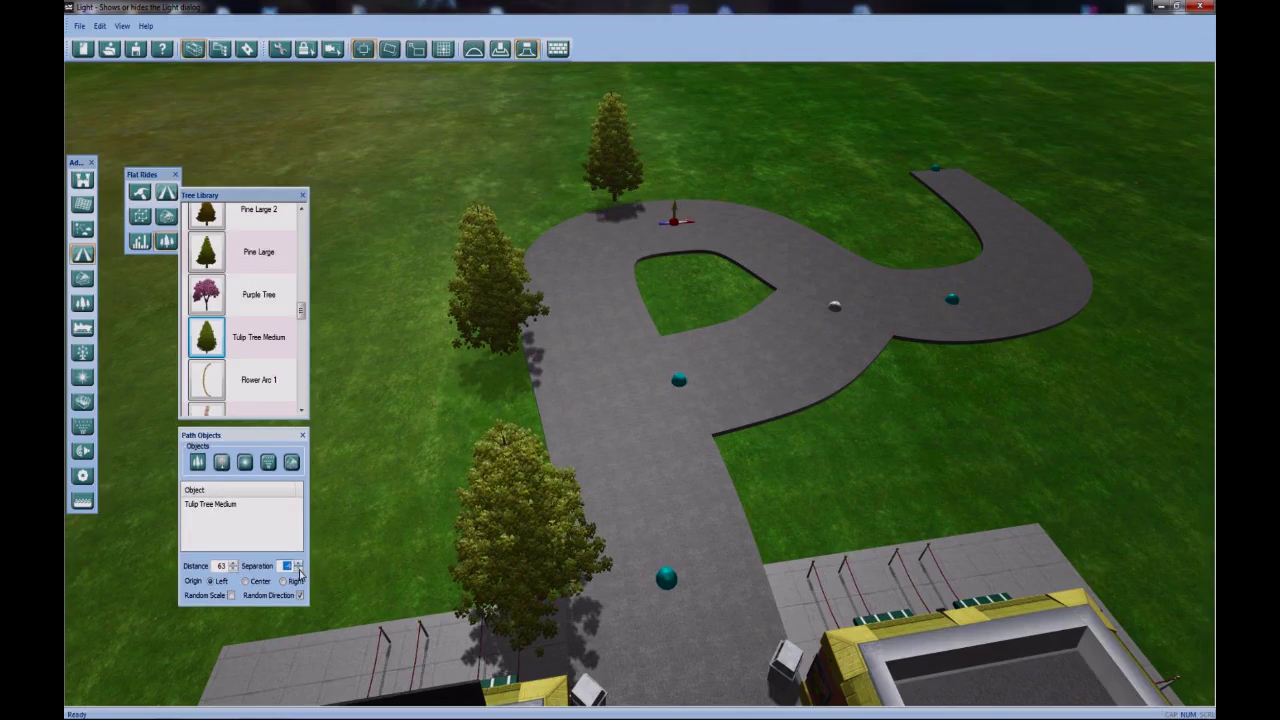
pyautogui.click(298, 566)
pyautogui.click(298, 566)
pyautogui.click(298, 566)
pyautogui.click(298, 566)
pyautogui.click(298, 563)
pyautogui.click(298, 563)
pyautogui.click(299, 565)
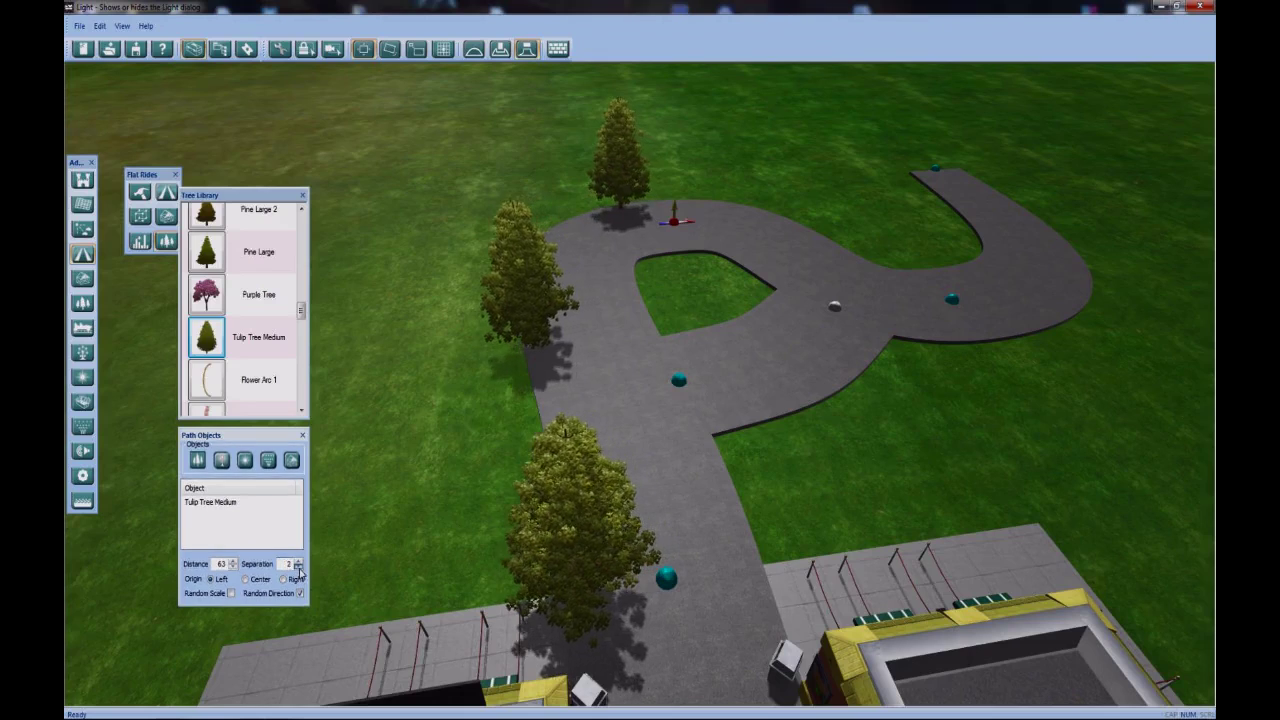
pyautogui.click(298, 566)
pyautogui.click(298, 566)
pyautogui.click(298, 566)
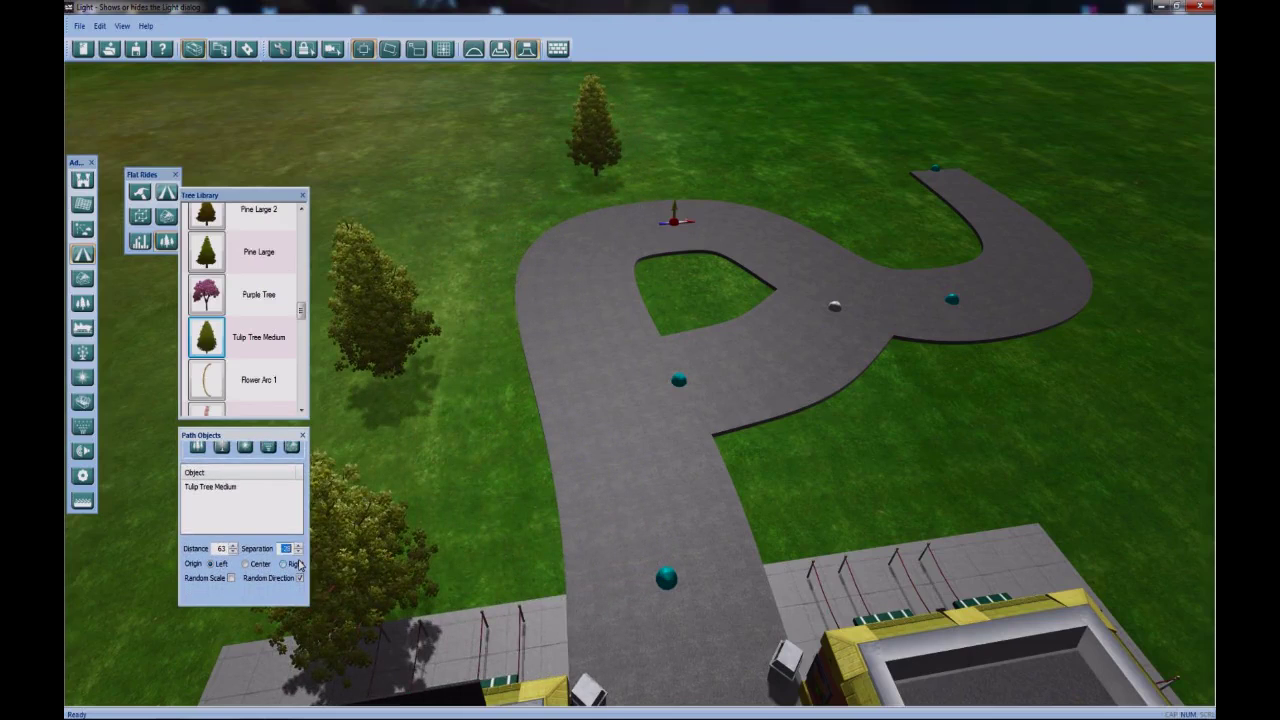
# Set the Tulip Tree Medium row's separation to -27
pyautogui.click(298, 550)
pyautogui.click(298, 551)
pyautogui.moveTo(535, 478); pyautogui.dragTo(570, 479, button='right')
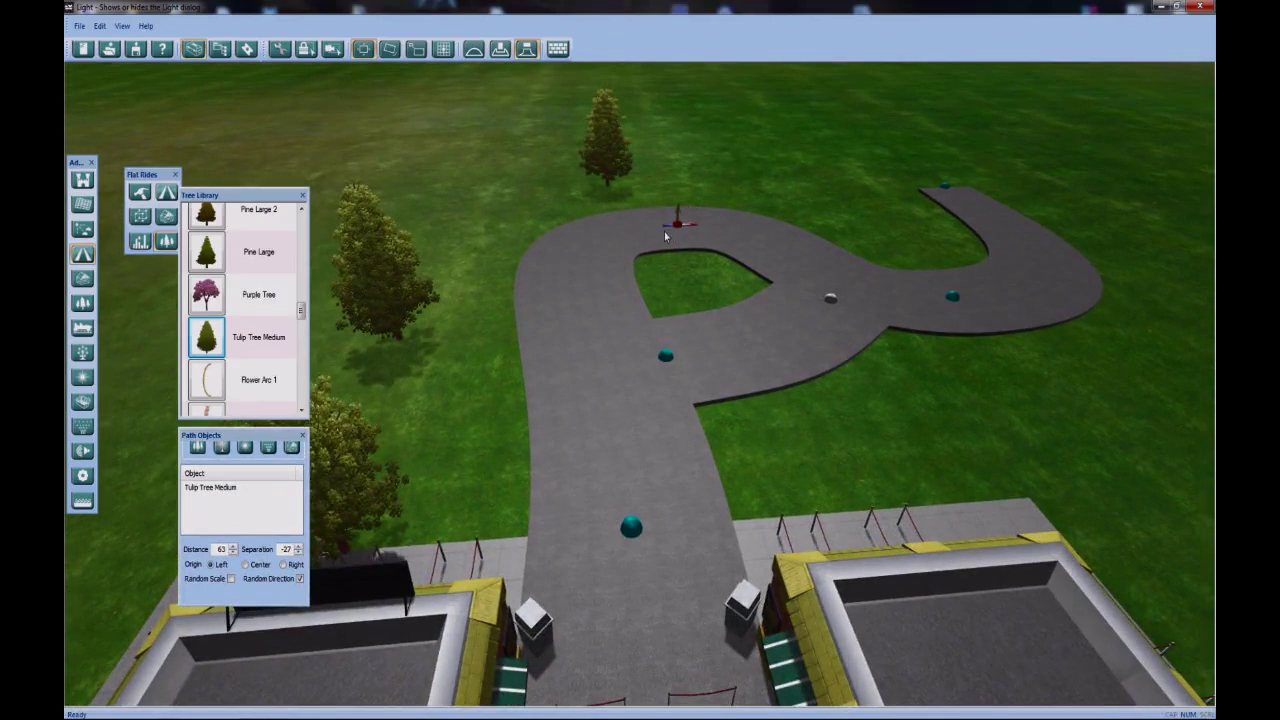
pyautogui.moveTo(675, 227)
pyautogui.mouseDown()
pyautogui.moveTo(651, 208)
pyautogui.moveTo(670, 233)
pyautogui.mouseUp()
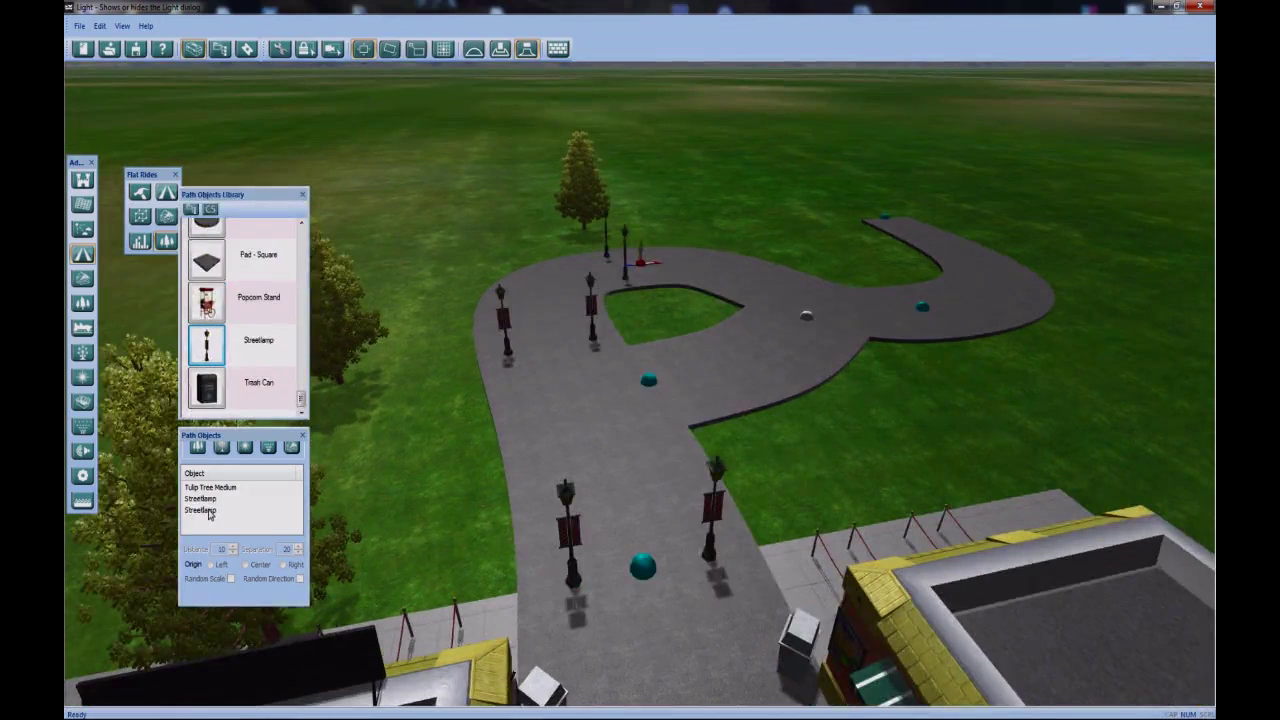
# Delete the second Streetlamp entry from the path objects and select the remaining Streetlamp row
pyautogui.click(205, 511)
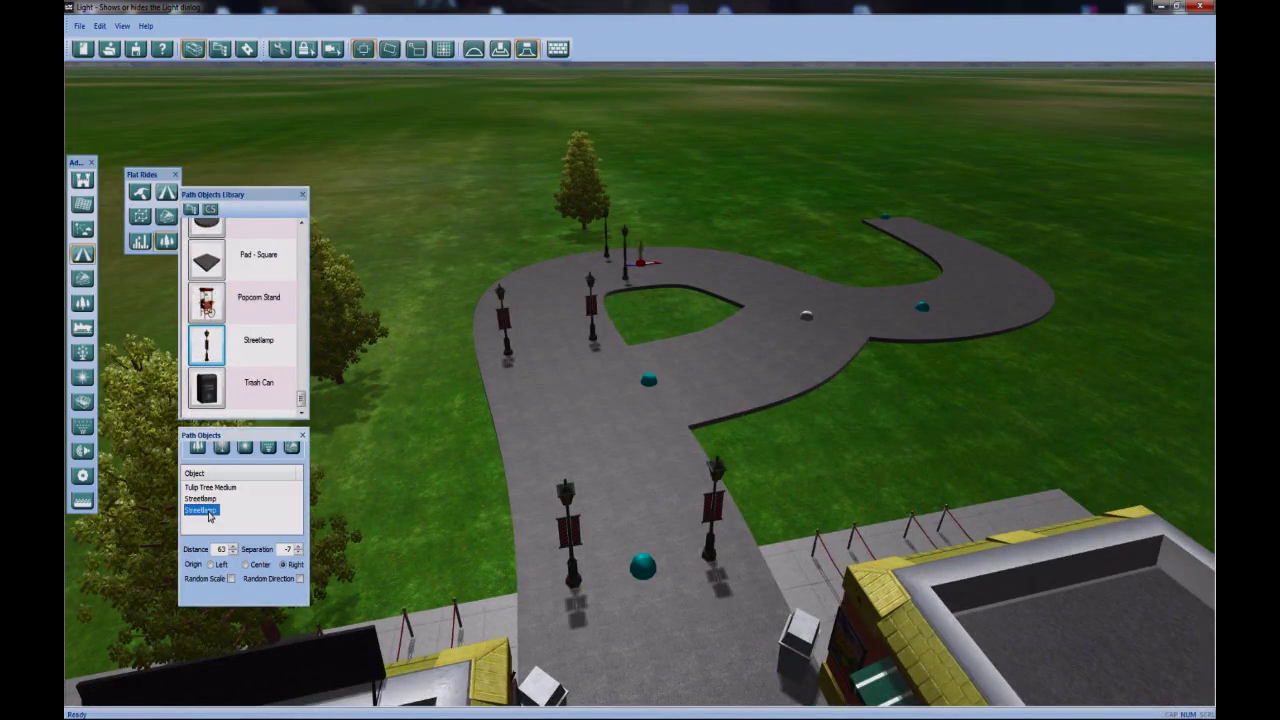
pyautogui.press('Delete')
pyautogui.click(205, 499)
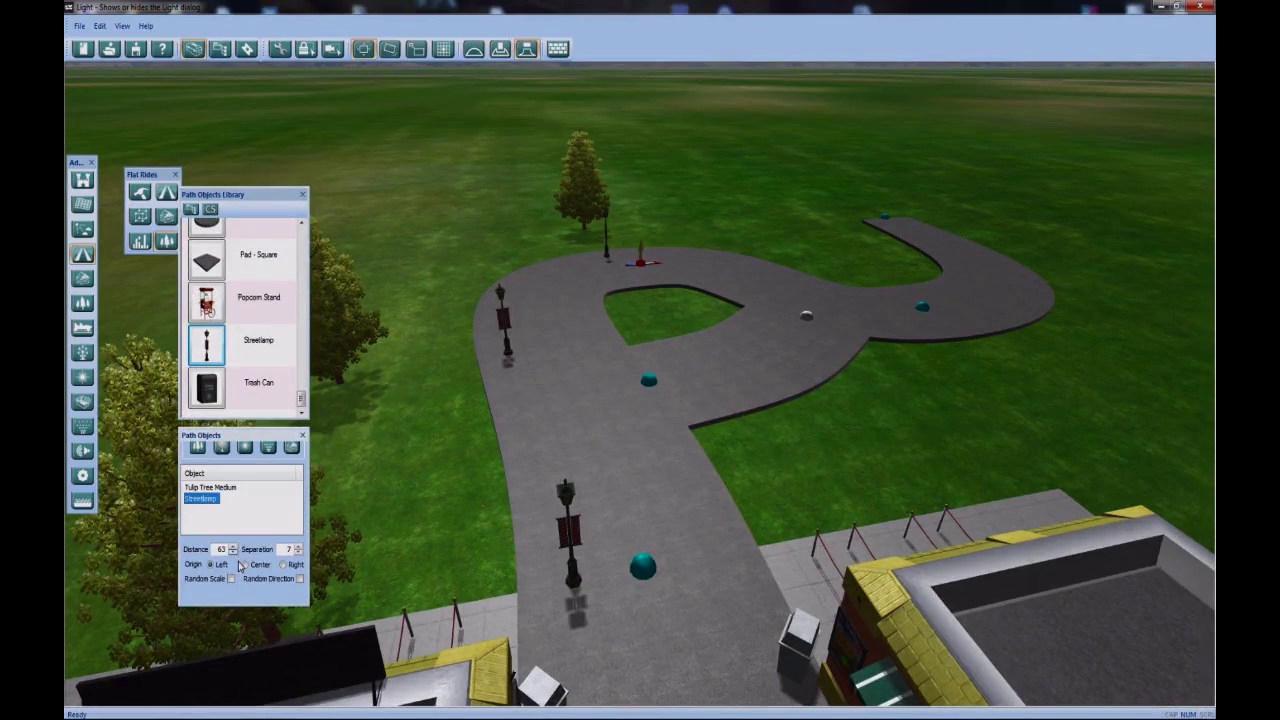
# Try the Center and Right origins for the Streetlamp row and return it to Left
pyautogui.click(247, 566)
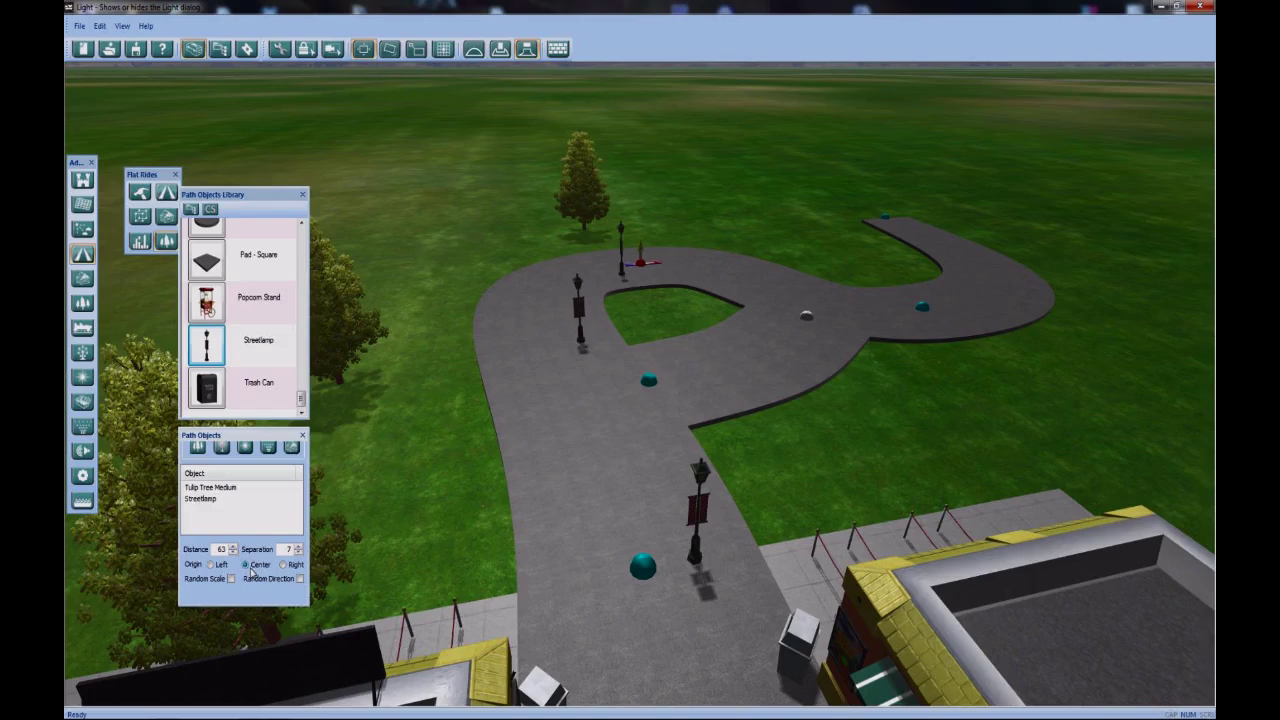
pyautogui.click(285, 566)
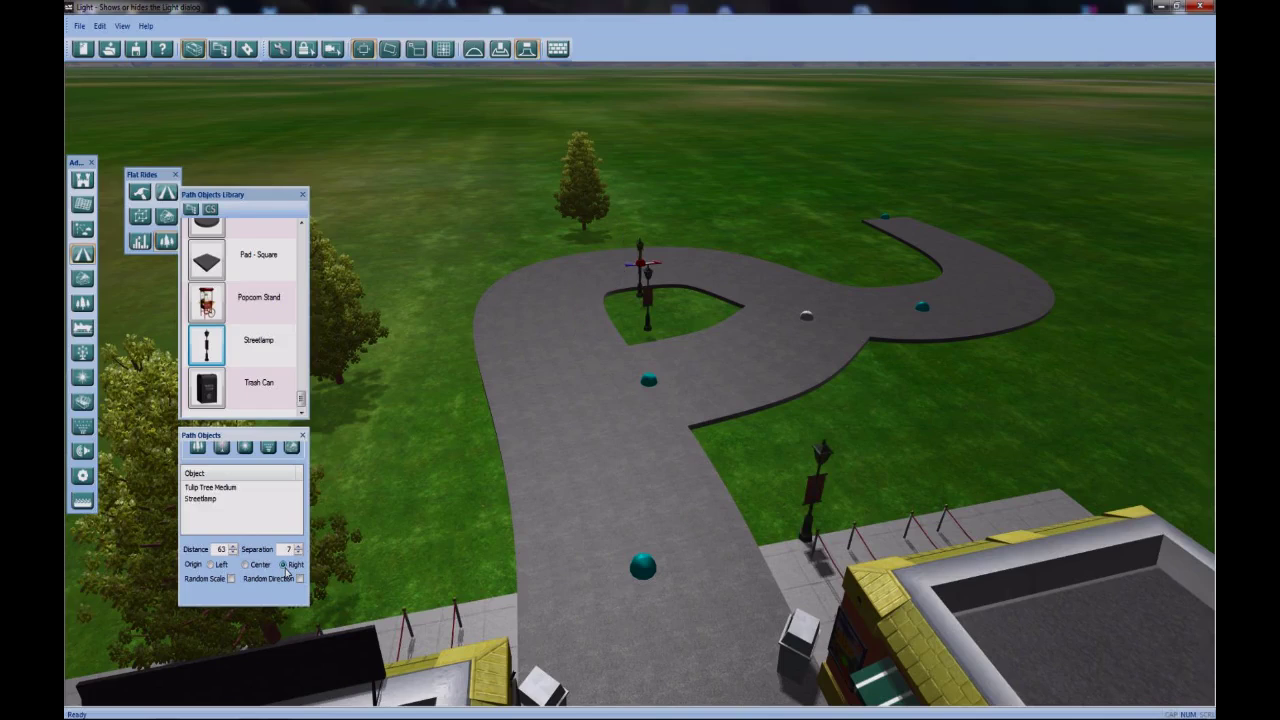
pyautogui.click(220, 566)
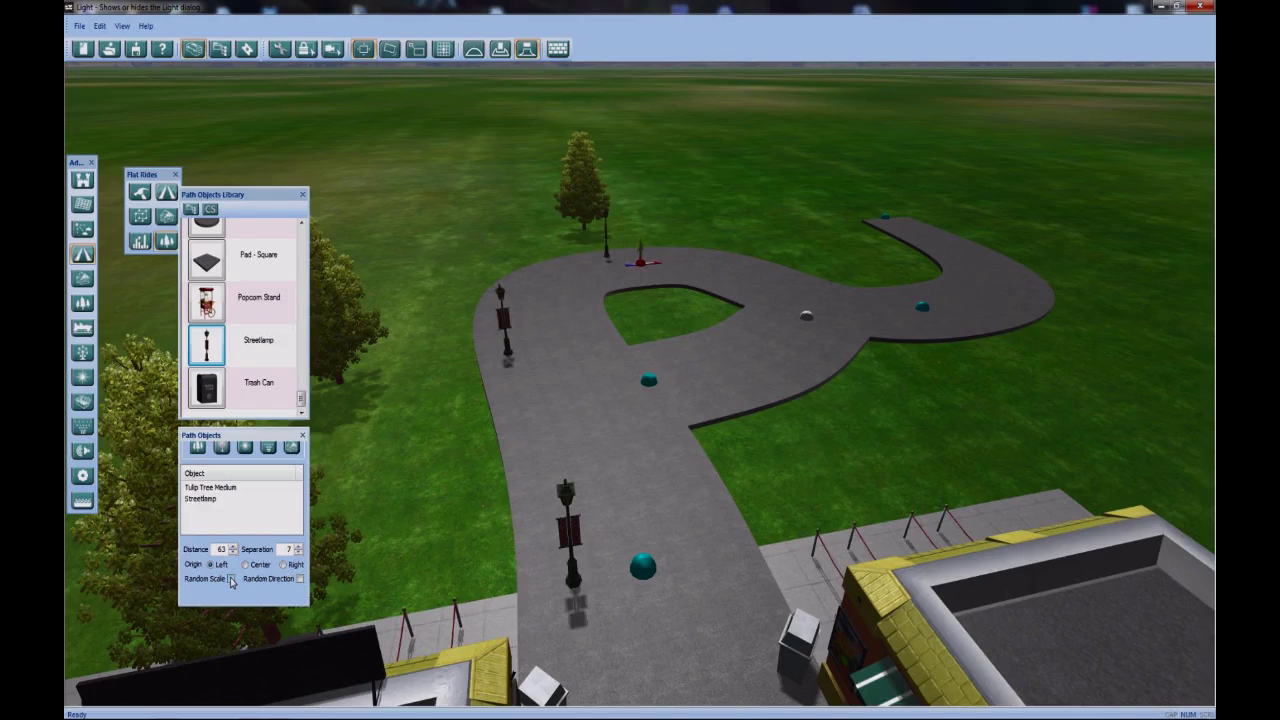
# Try Random Scale, Random Direction and a small separation change on the Streetlamp row, restoring each setting
pyautogui.click(231, 579)
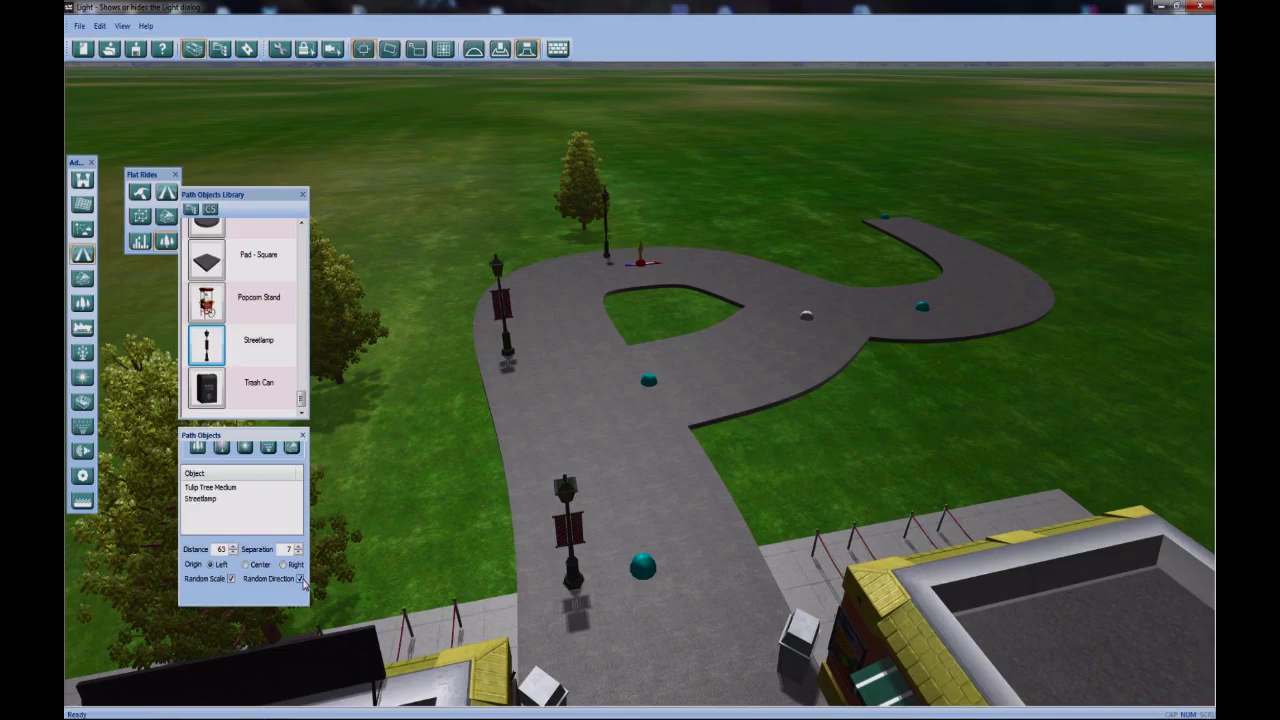
pyautogui.click(300, 579)
pyautogui.click(231, 579)
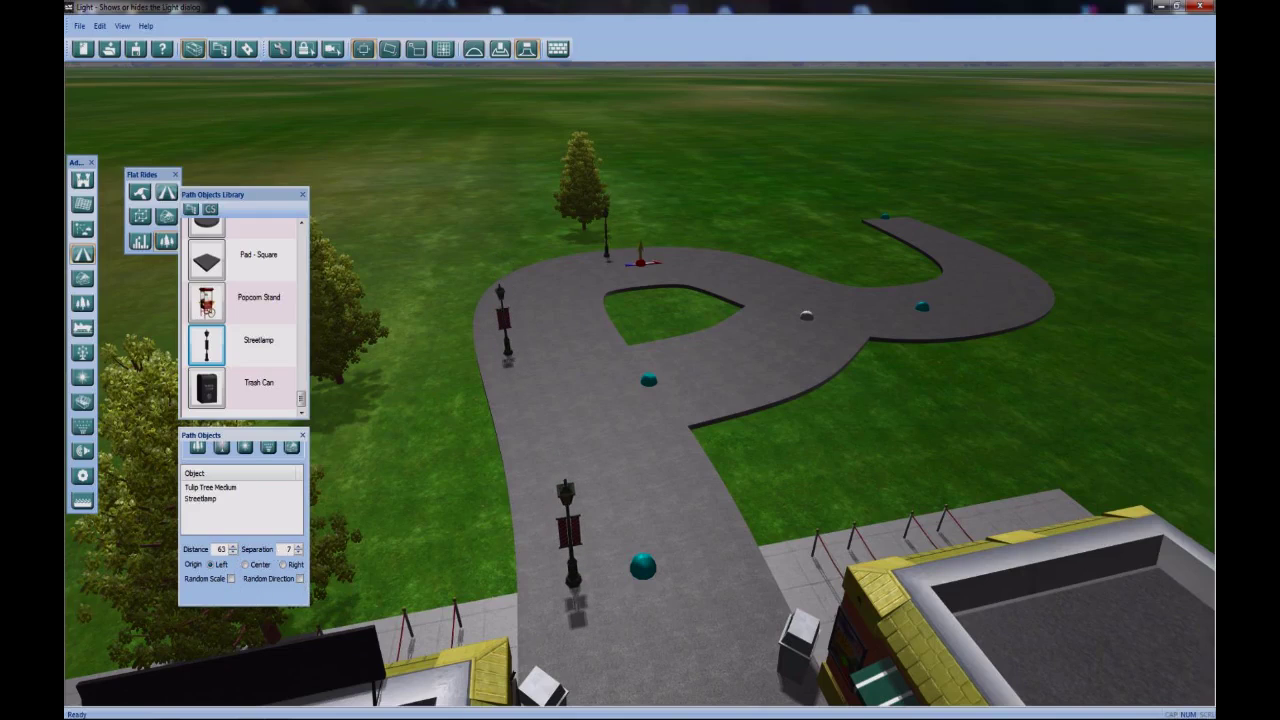
pyautogui.click(297, 547)
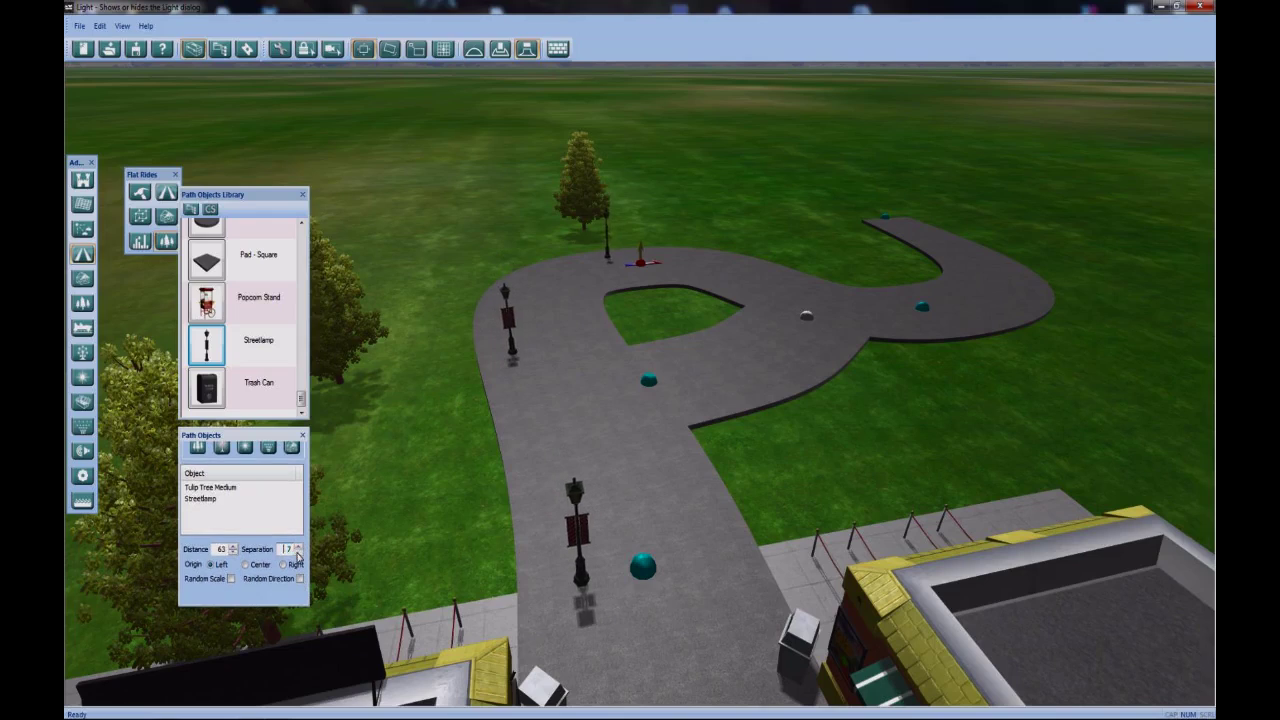
pyautogui.click(297, 554)
# Set the Streetlamp row's origin to Center and reduce its separation until the lamps stand along the middle of the path
pyautogui.click(250, 566)
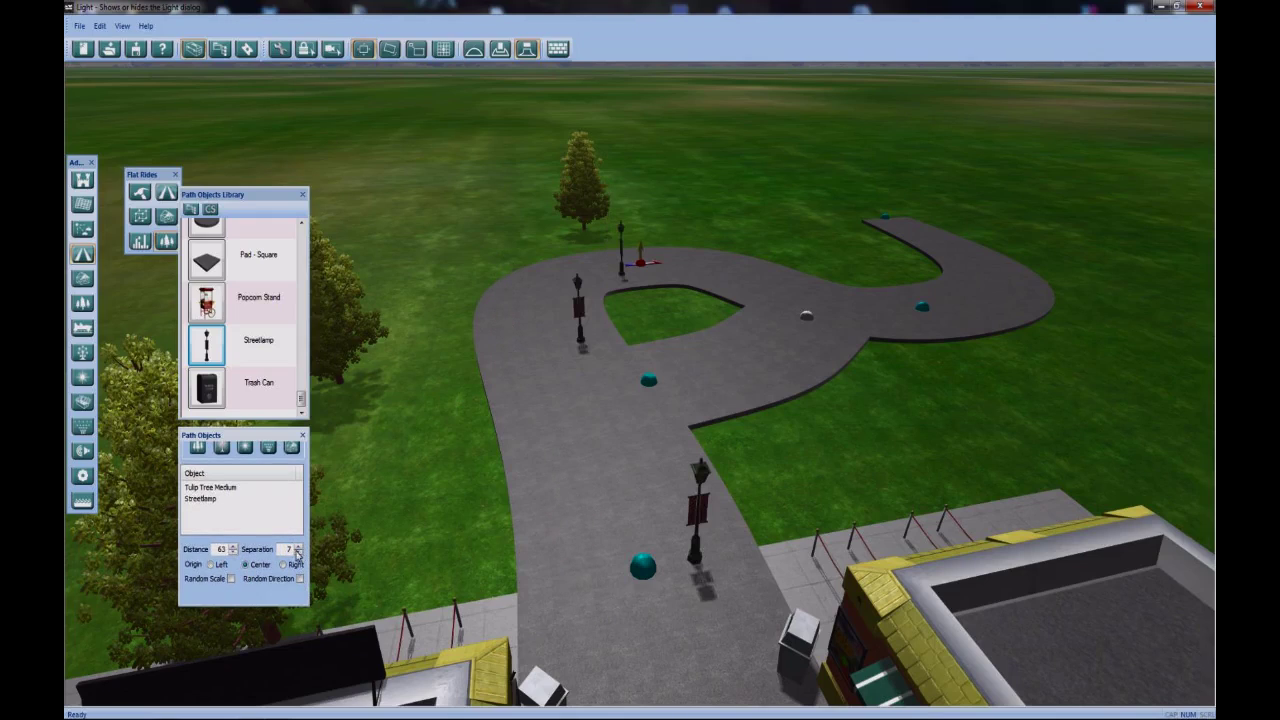
pyautogui.click(297, 553)
pyautogui.click(297, 553)
pyautogui.click(297, 553)
pyautogui.click(298, 553)
pyautogui.click(298, 553)
pyautogui.click(298, 553)
pyautogui.click(298, 553)
pyautogui.click(298, 553)
pyautogui.click(298, 553)
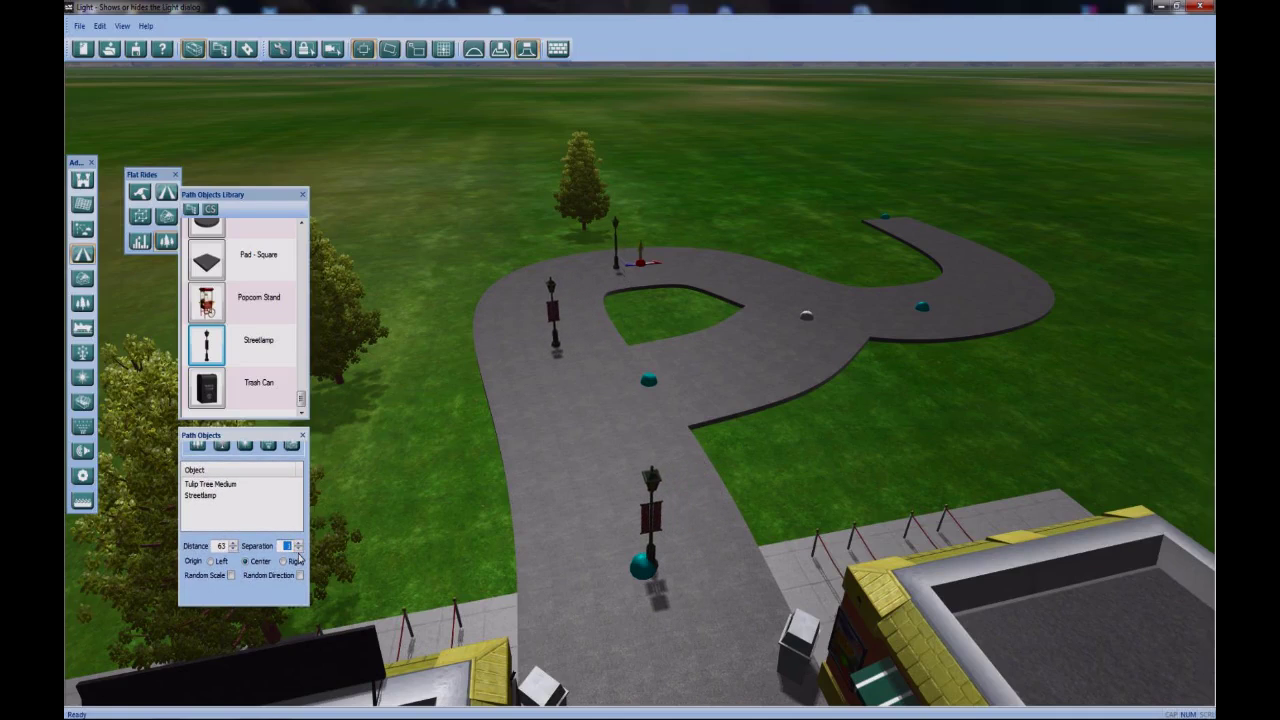
pyautogui.click(298, 558)
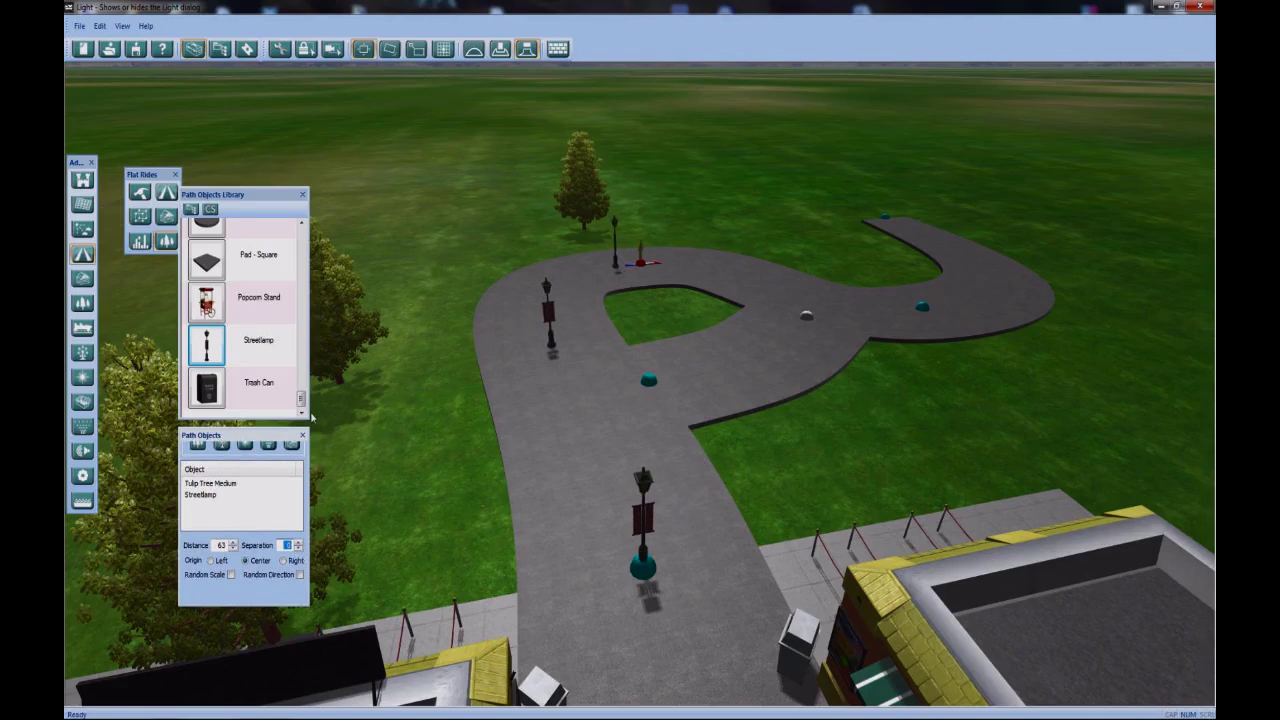
# Turn on Random Scale for the Tulip Tree Medium row, toggling it repeatedly to try different tree sizes
pyautogui.click(208, 484)
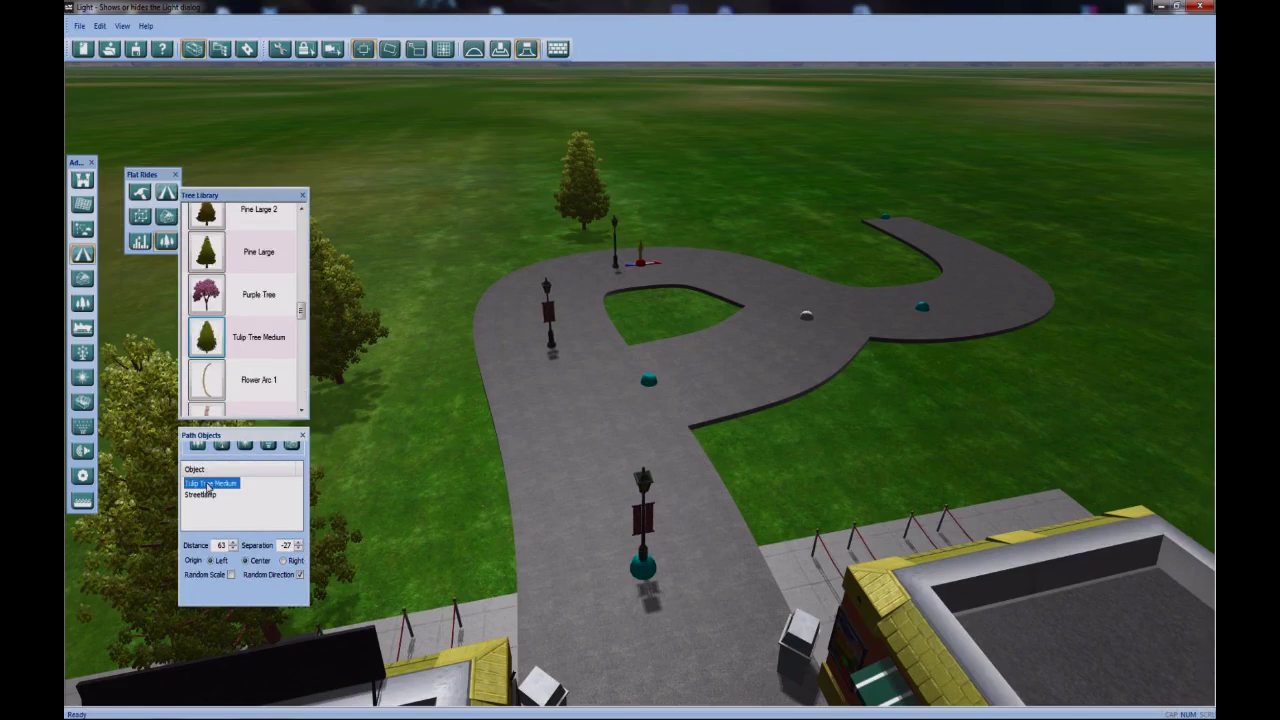
pyautogui.click(230, 576)
pyautogui.moveTo(603, 486); pyautogui.dragTo(580, 345, button='right')
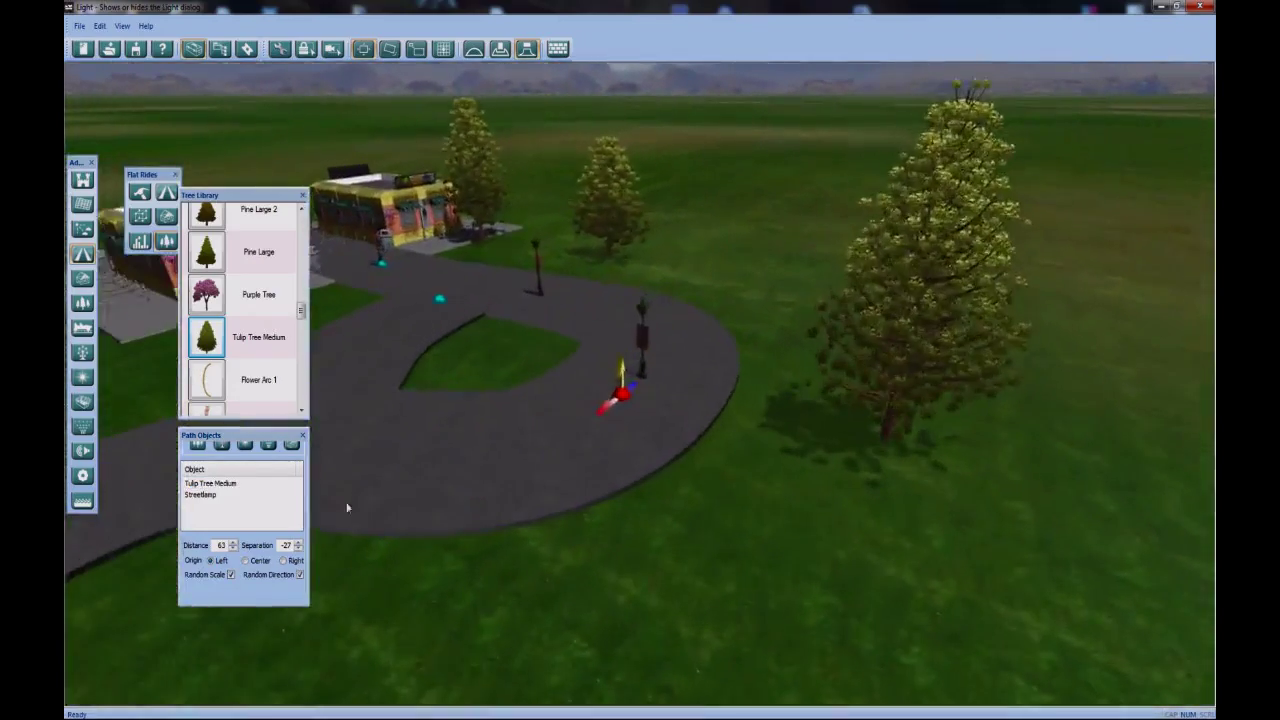
pyautogui.click(231, 576)
pyautogui.click(231, 576)
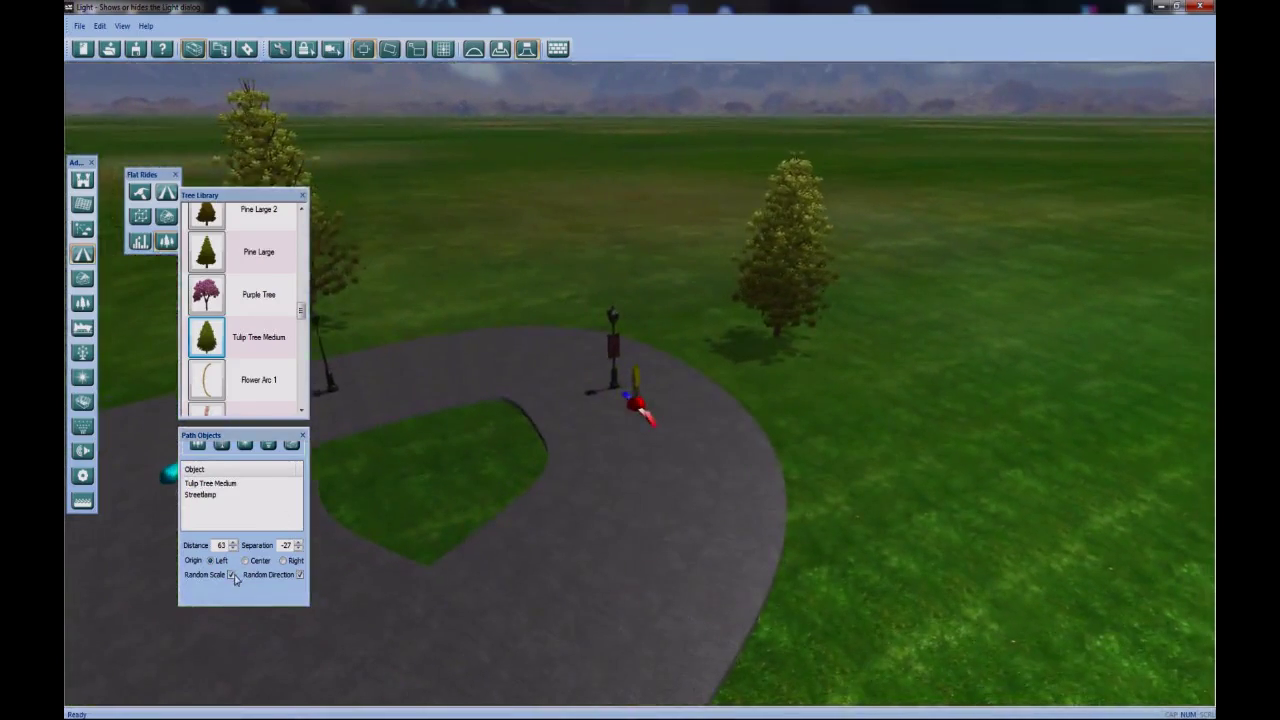
pyautogui.click(231, 576)
pyautogui.click(231, 576)
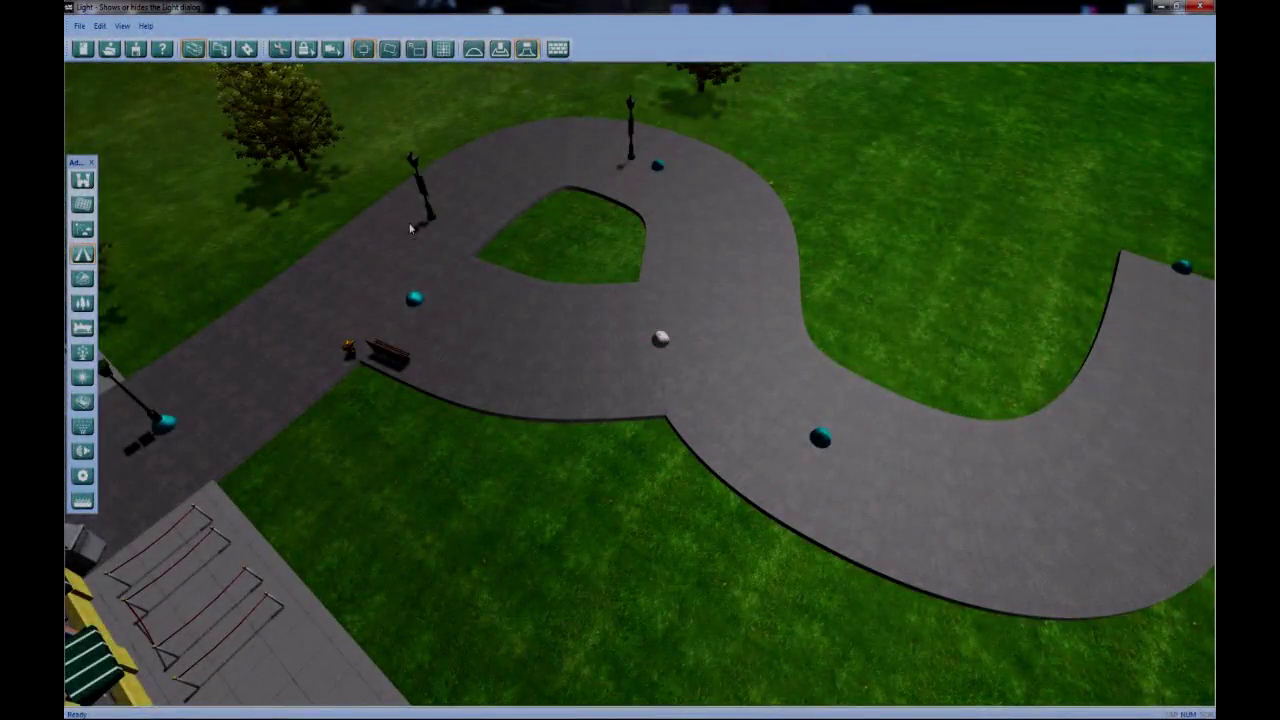
# Open the material library for texturing the path, browse the brick materials and choose Red Brick
pyautogui.moveTo(469, 345); pyautogui.dragTo(677, 370, button='middle')
pyautogui.click(564, 53)
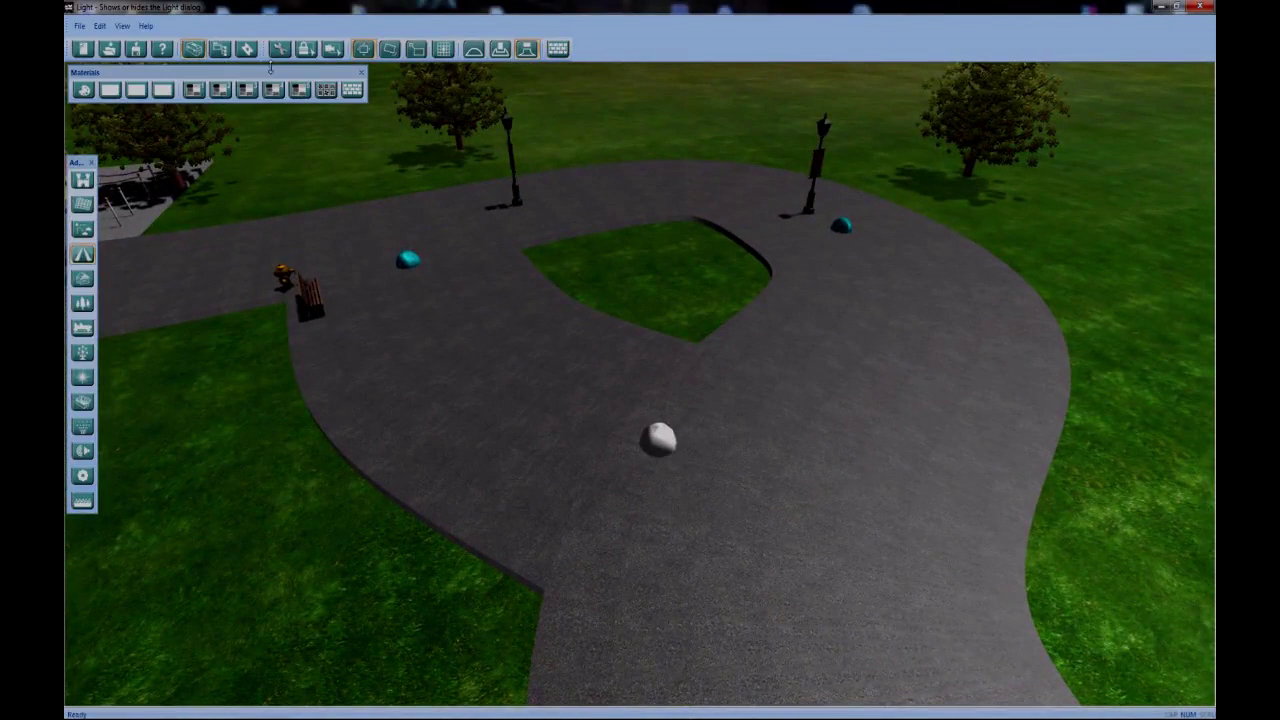
pyautogui.click(207, 88)
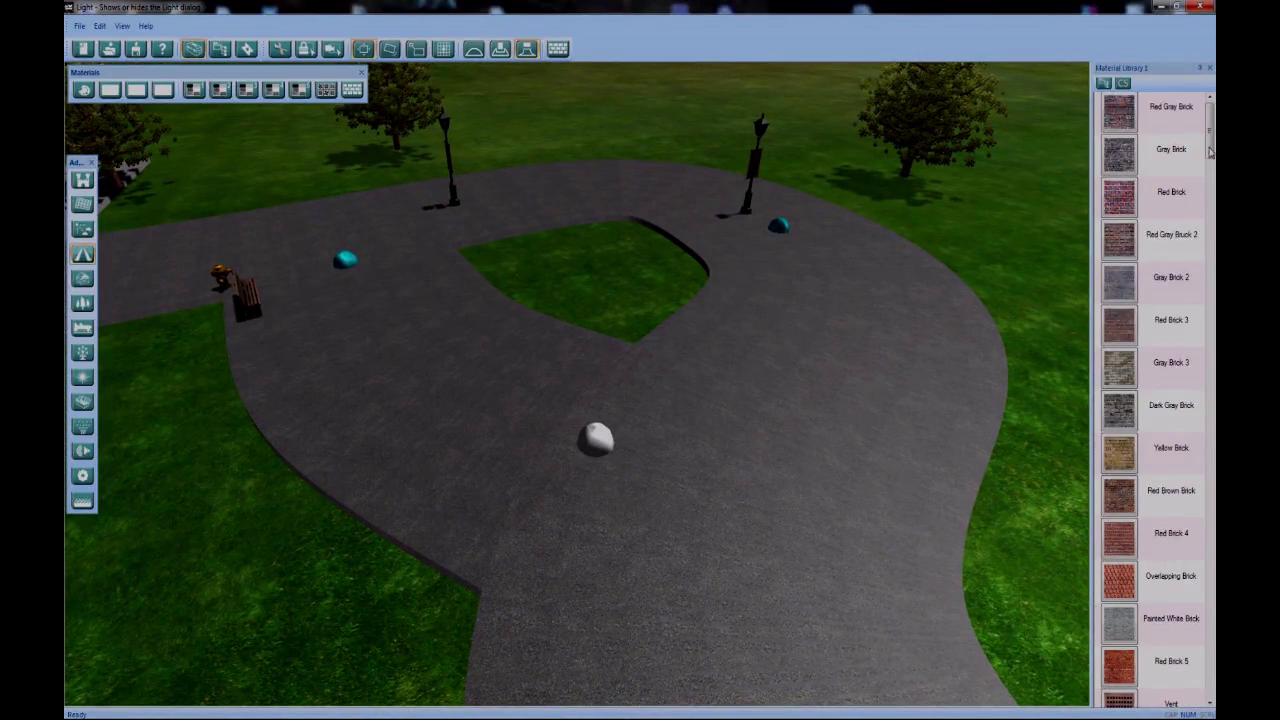
pyautogui.scroll(-3, 1205, 350)
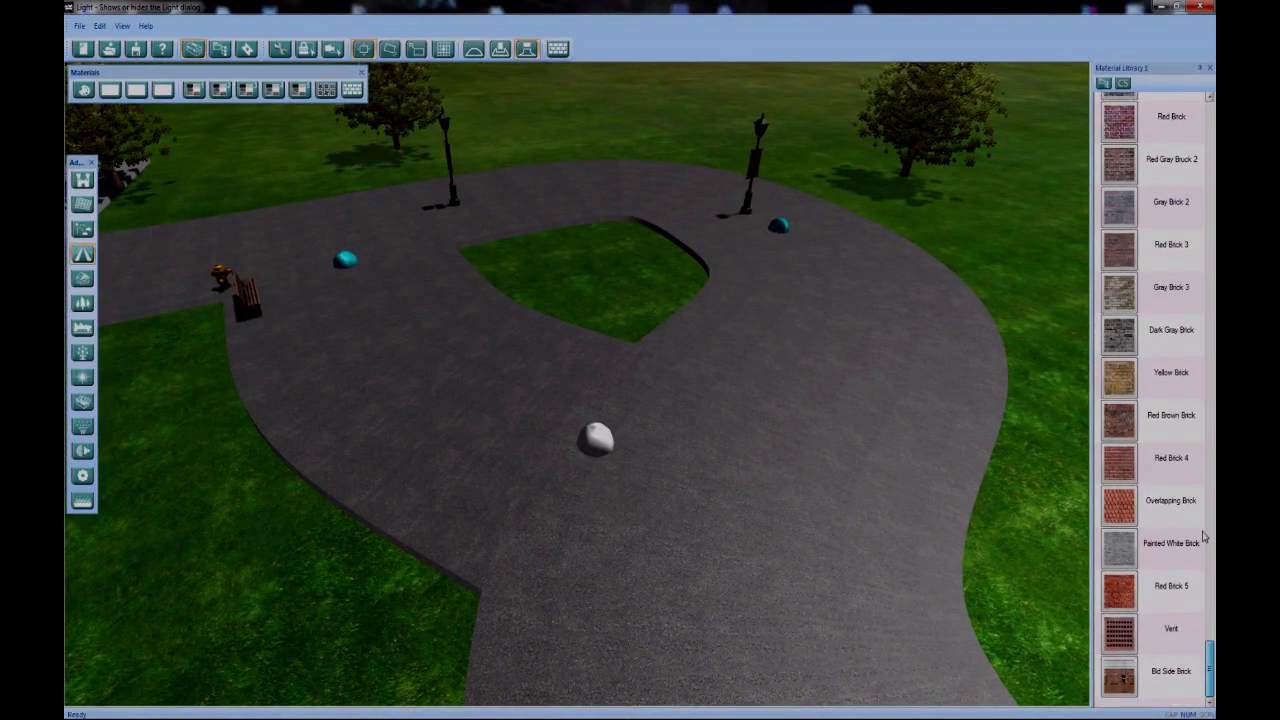
pyautogui.scroll(3, 1205, 542)
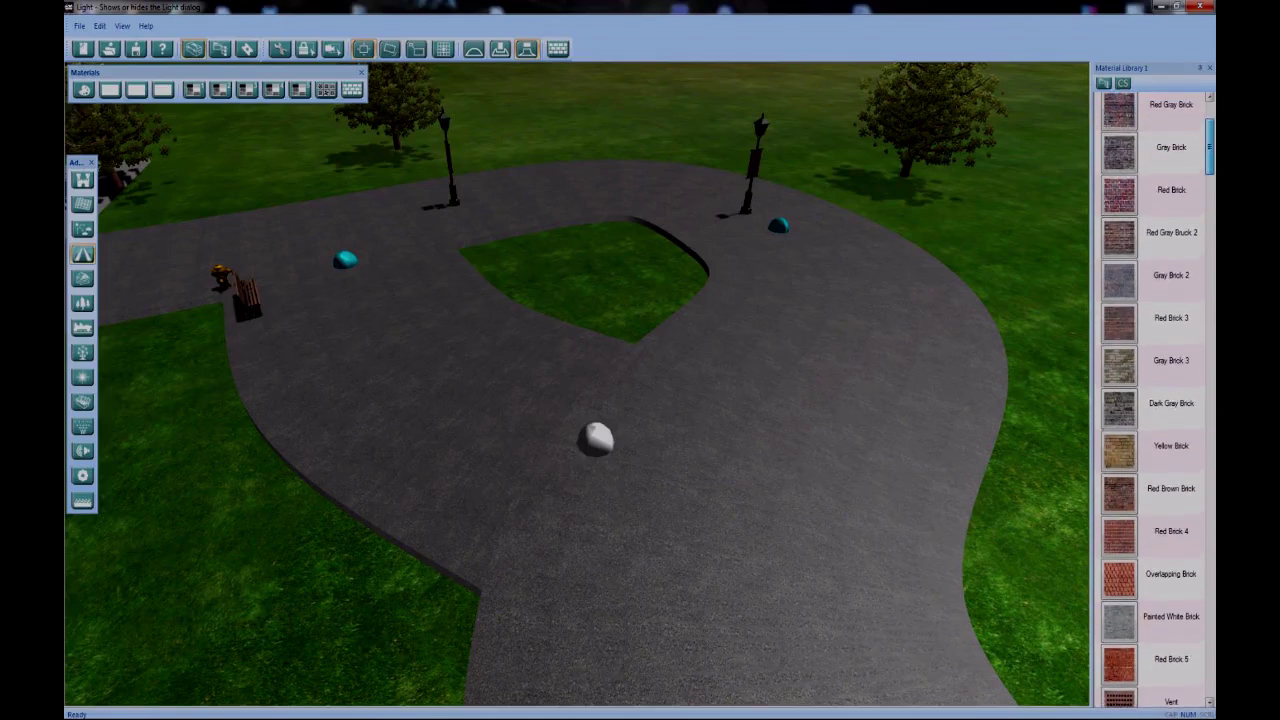
pyautogui.scroll(-1, 1156, 400)
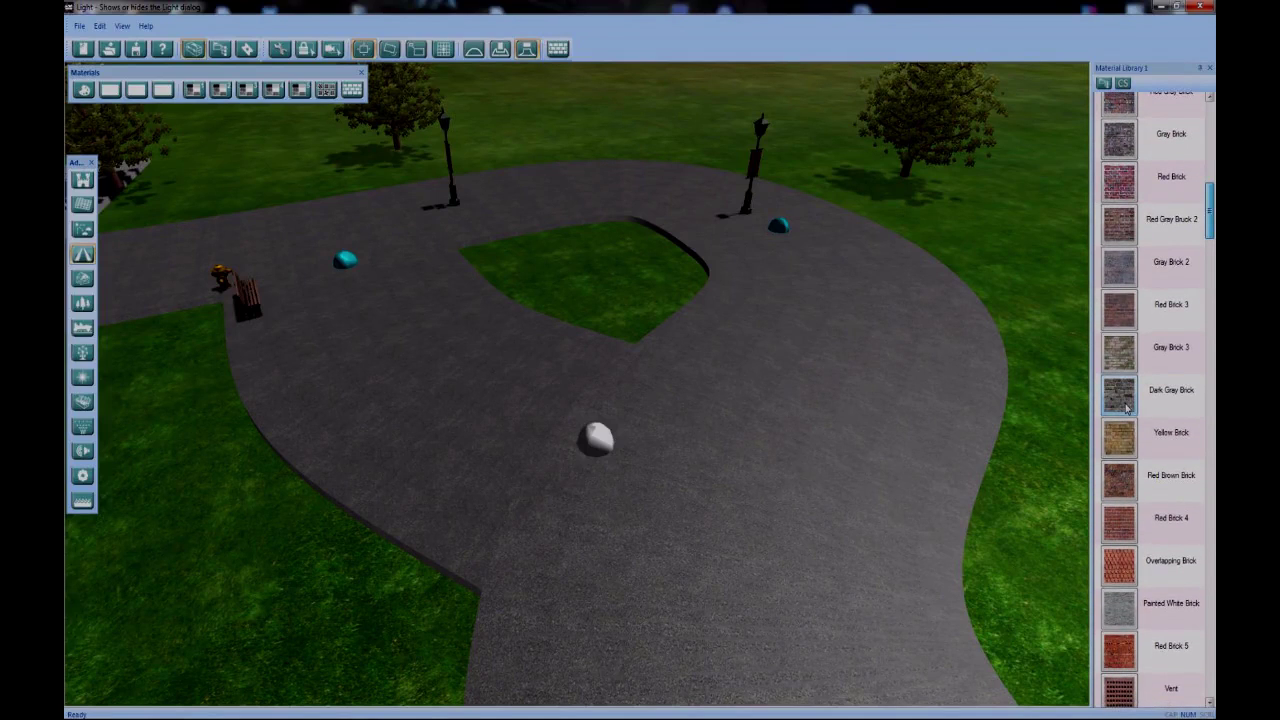
pyautogui.moveTo(1211, 262); pyautogui.dragTo(1209, 101)
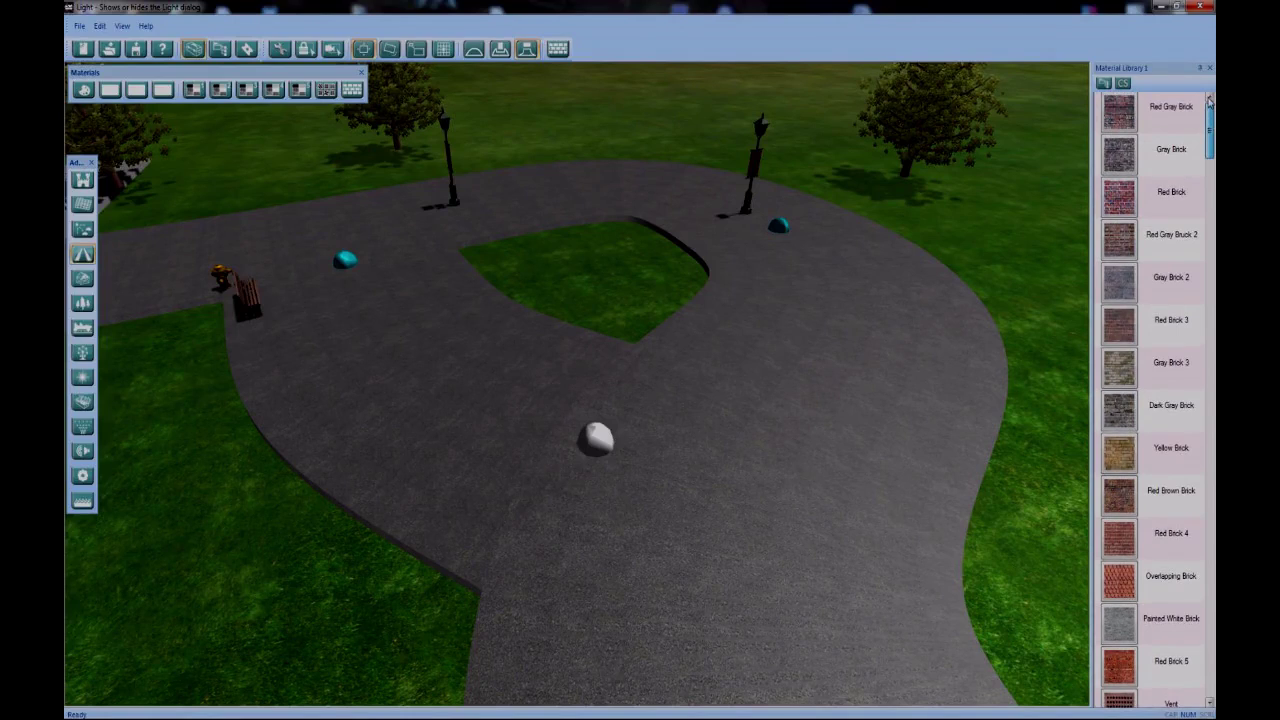
pyautogui.click(1121, 202)
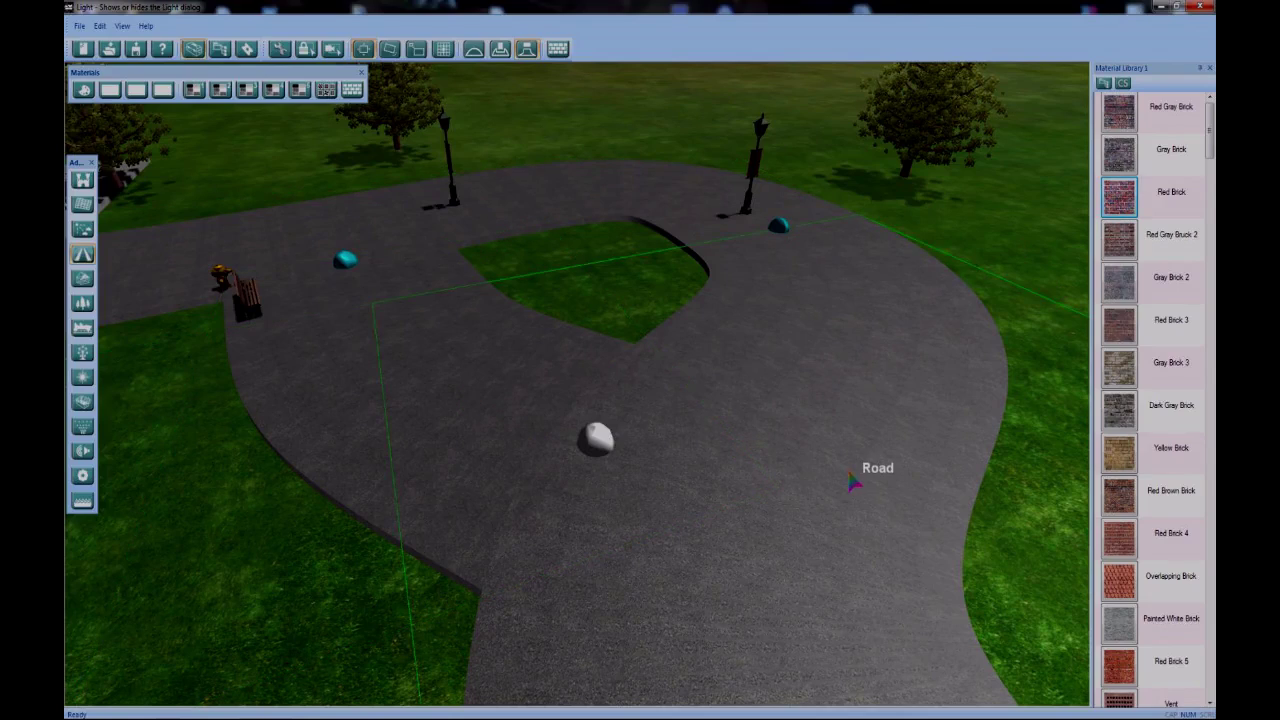
# Apply the Red Brick material to the path segment between the bench and the white junction node
pyautogui.moveTo(853, 483); pyautogui.dragTo(791, 444, button='middle')
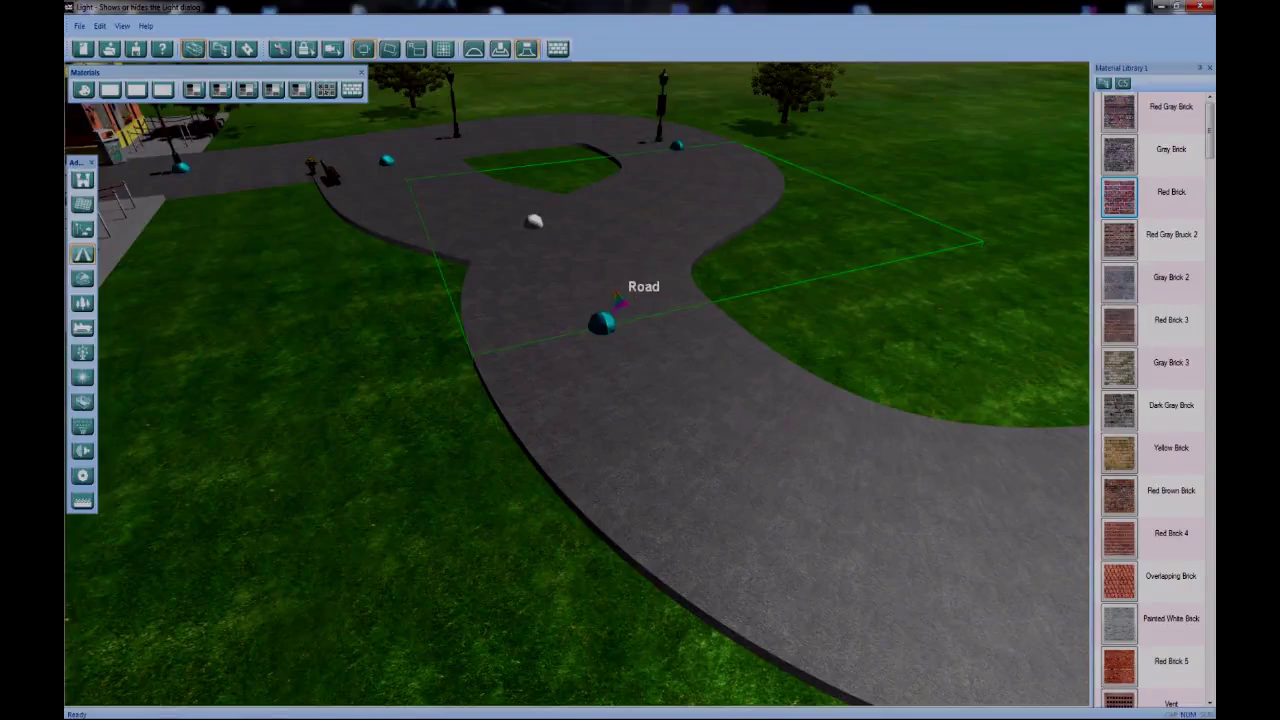
pyautogui.moveTo(694, 262); pyautogui.dragTo(817, 340, button='middle')
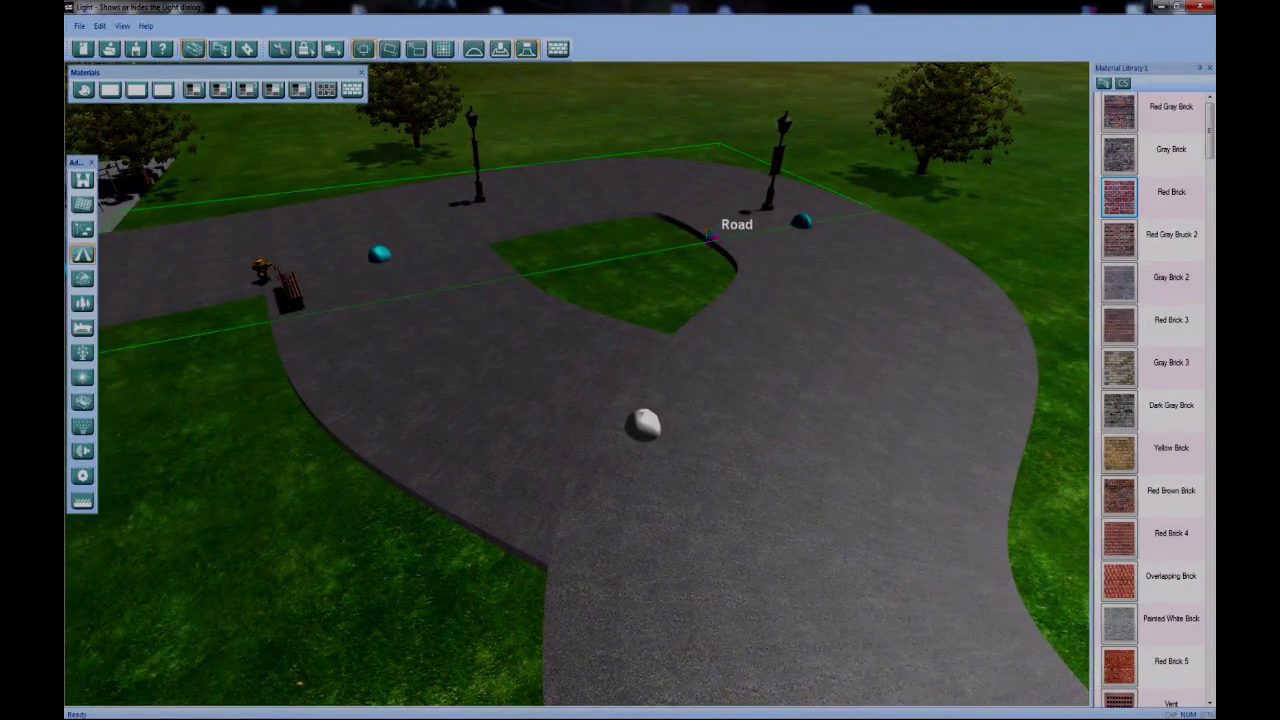
pyautogui.moveTo(462, 225); pyautogui.dragTo(535, 343, button='middle')
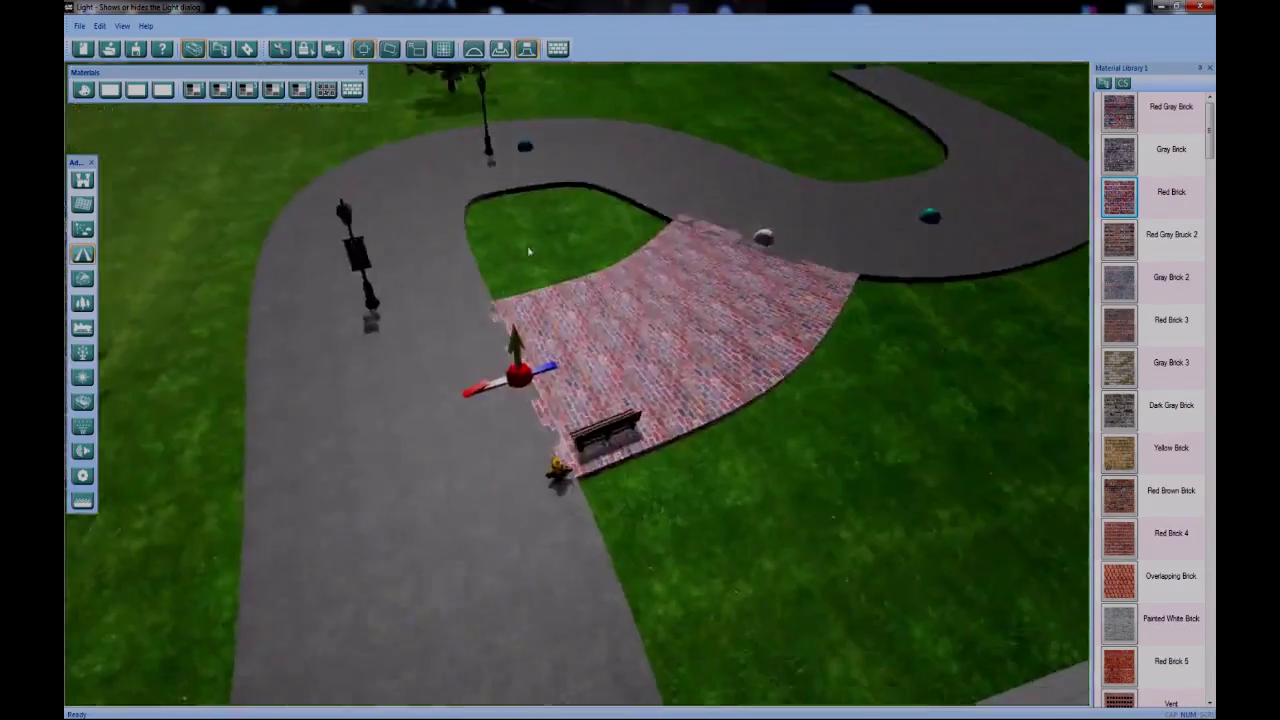
pyautogui.moveTo(528, 251); pyautogui.dragTo(924, 188, button='middle')
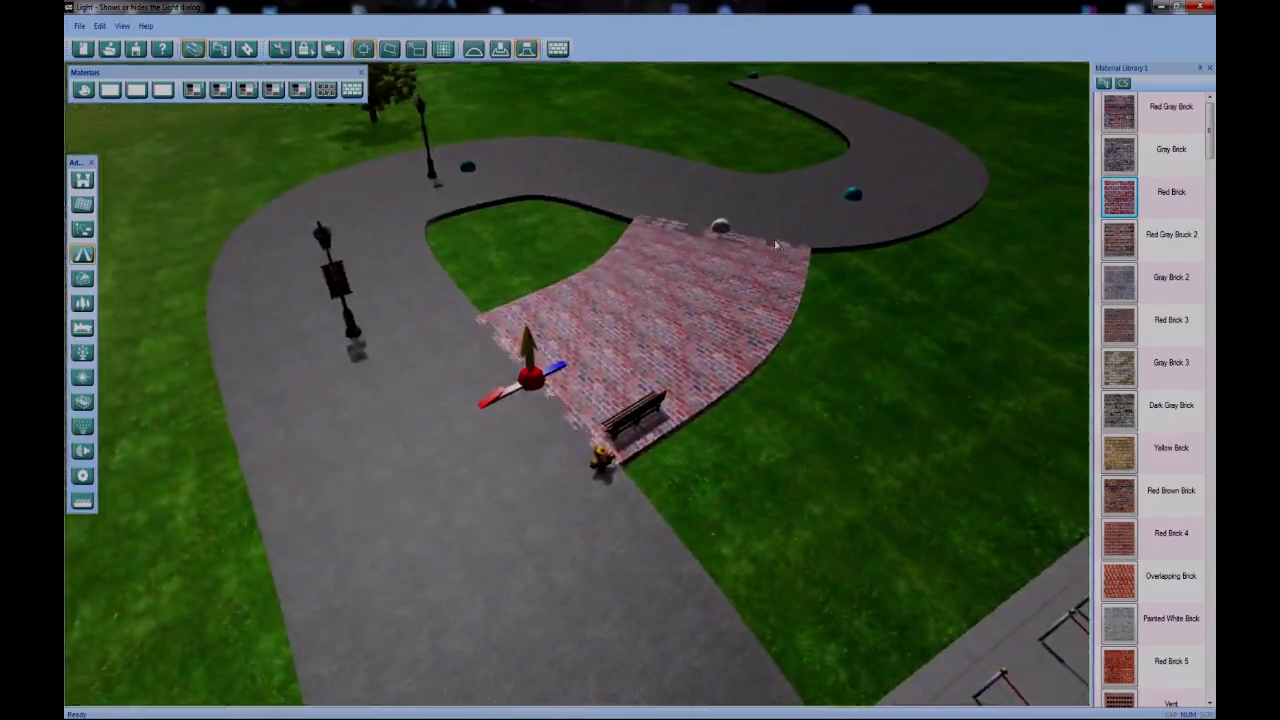
pyautogui.click(539, 511)
pyautogui.click(481, 422)
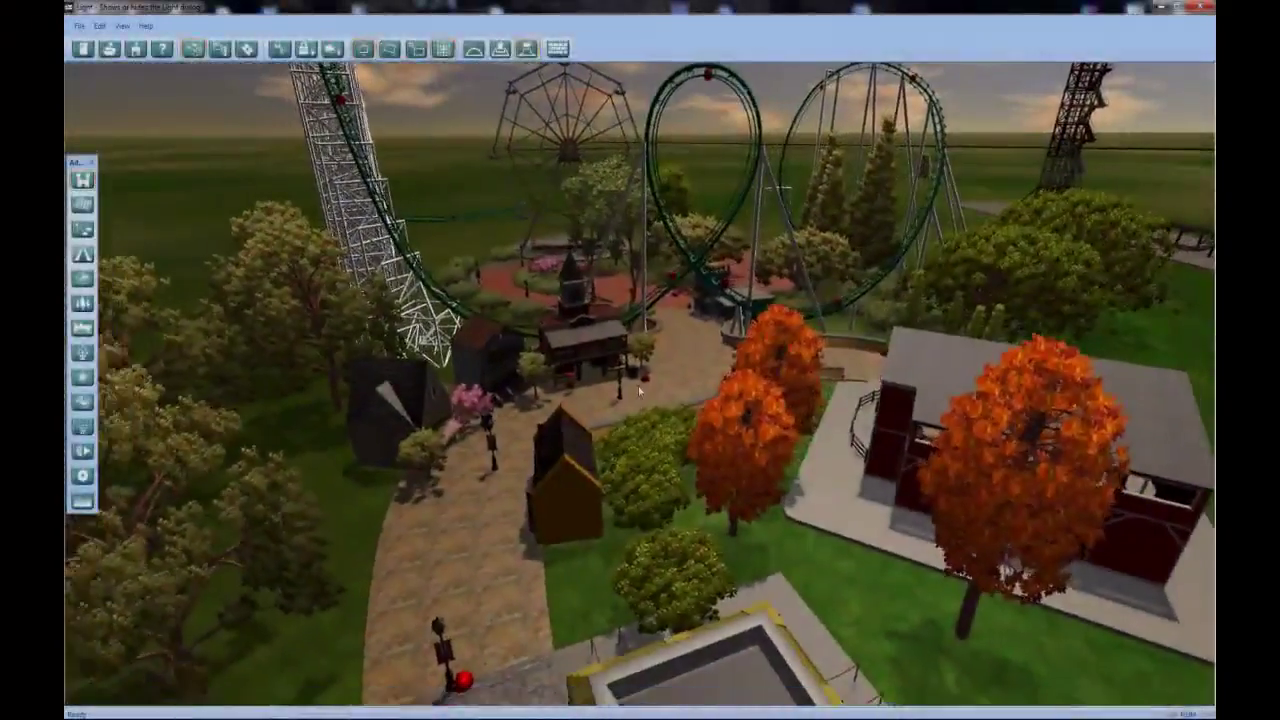
# Start a custom terrain in the decorated park, try the Landscape 1 map and choose the Smooth map
pyautogui.scroll(-2, 638, 386)
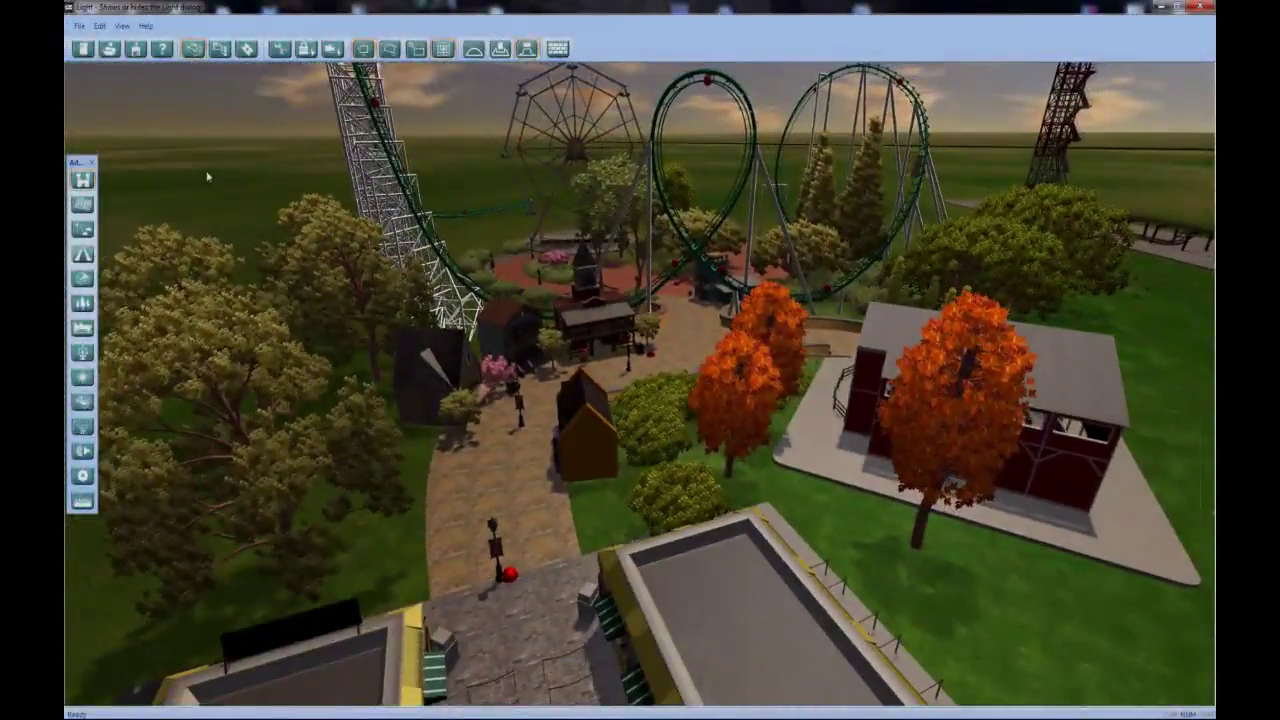
pyautogui.click(90, 204)
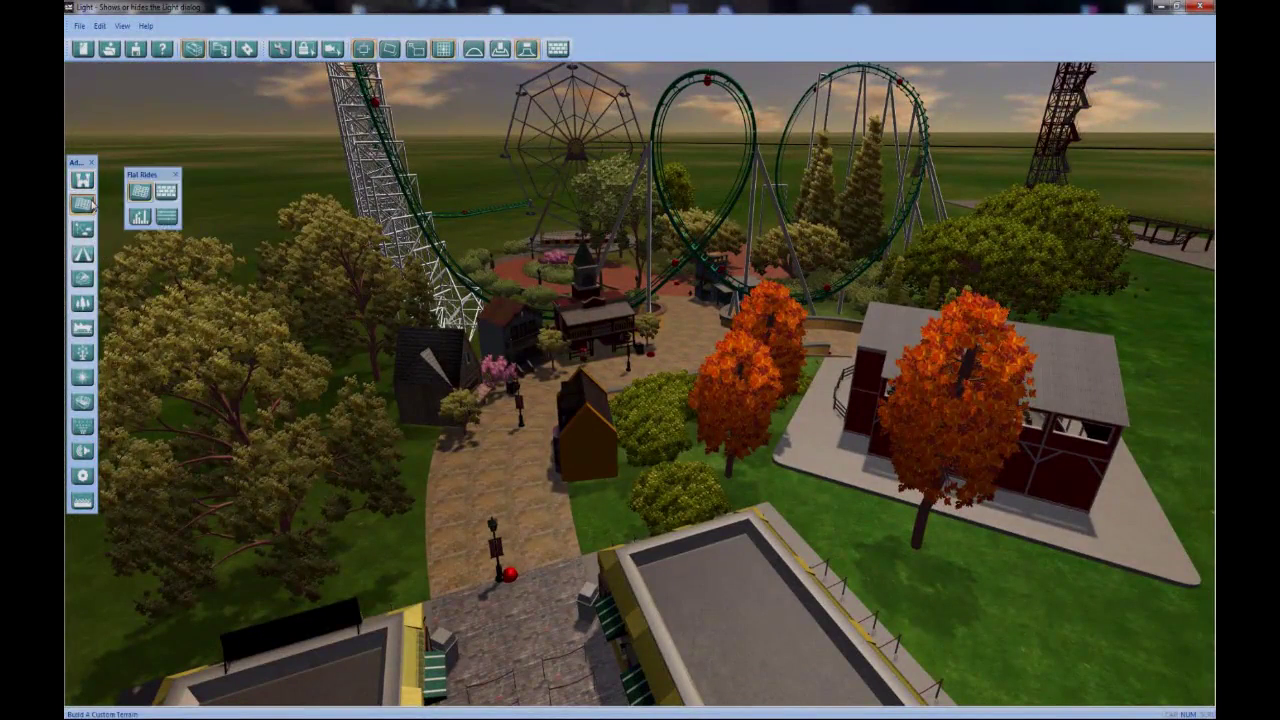
pyautogui.click(140, 191)
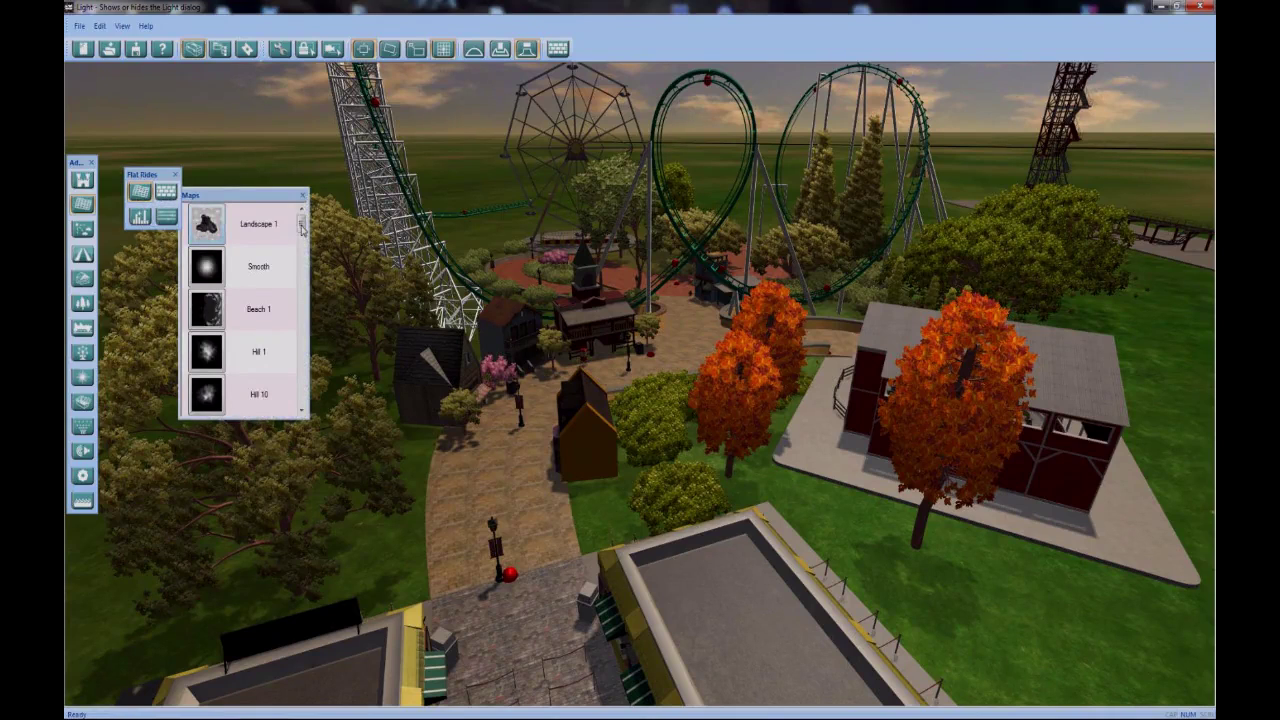
pyautogui.moveTo(302, 229)
pyautogui.mouseDown()
pyautogui.moveTo(307, 347)
pyautogui.moveTo(312, 221)
pyautogui.mouseUp()
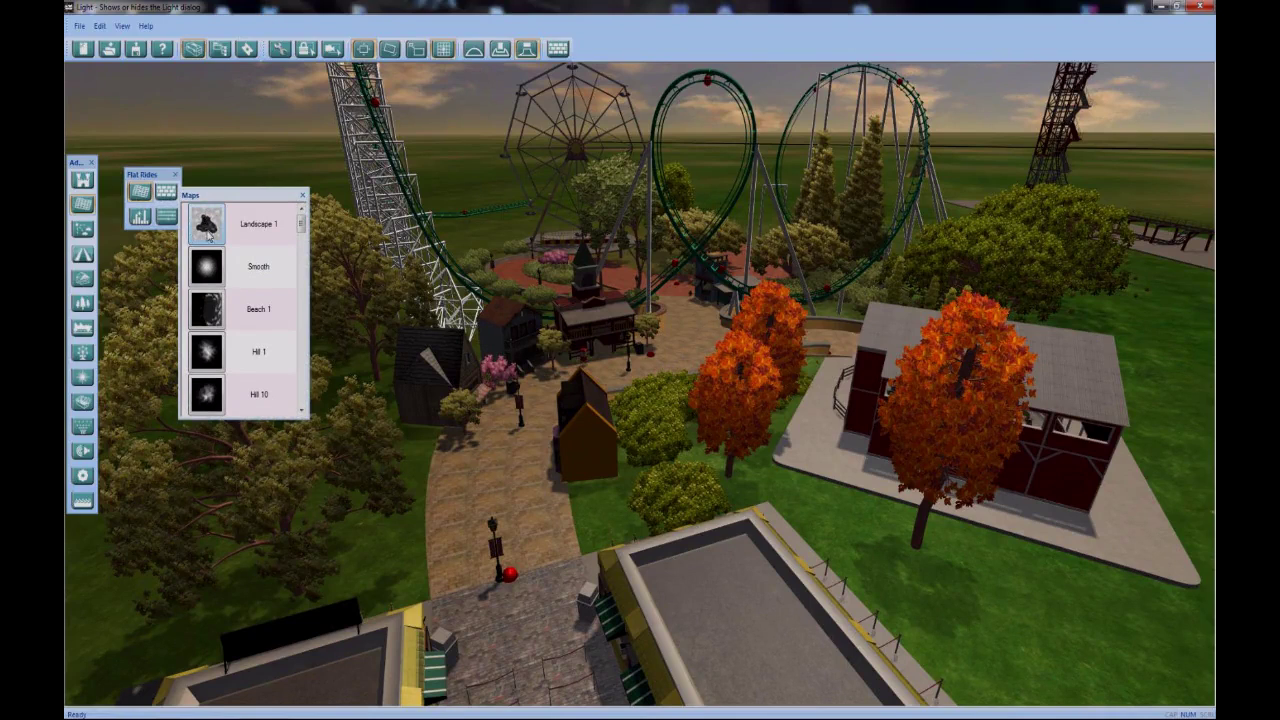
pyautogui.click(207, 226)
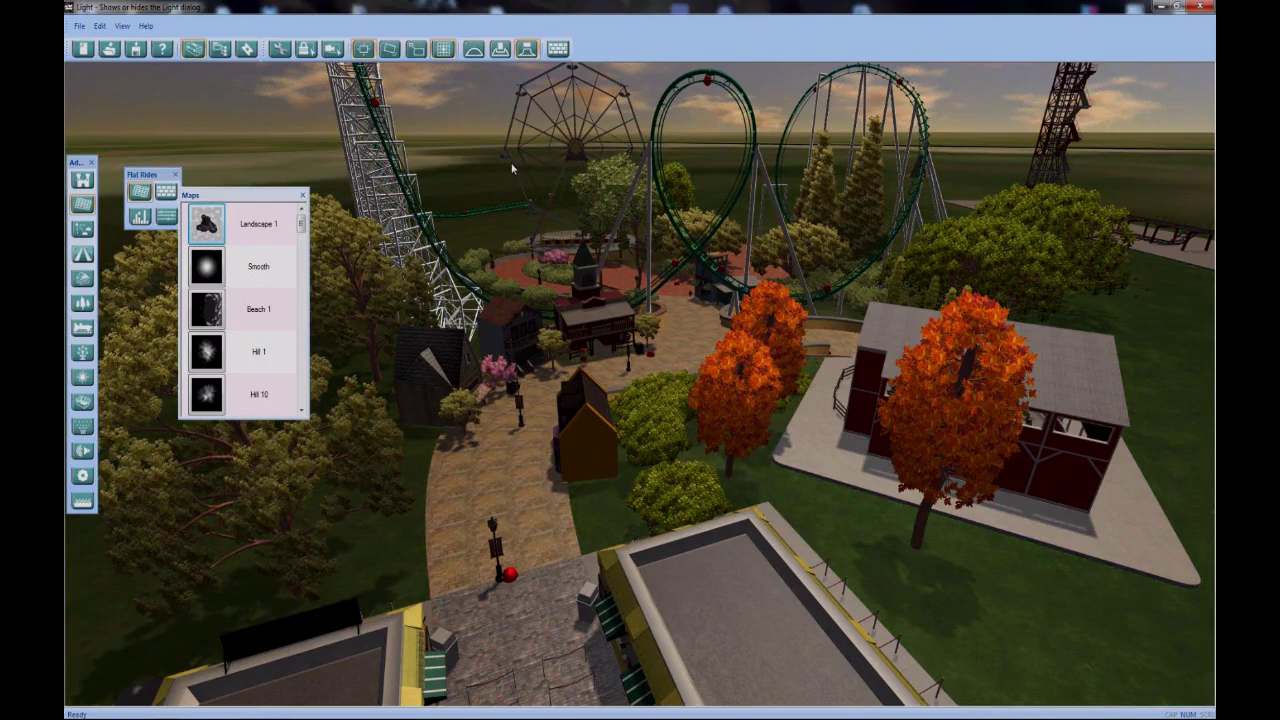
pyautogui.click(217, 280)
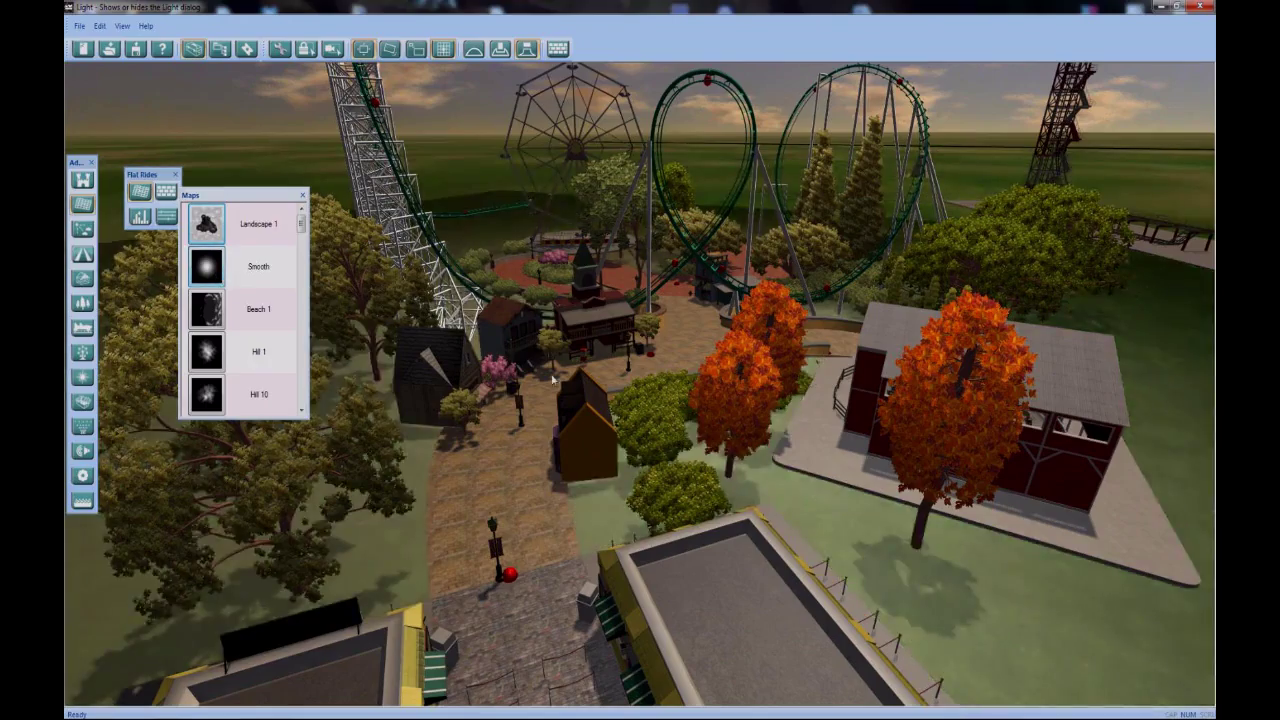
# Choose the Hill 6 map and raise a hill in the open grass behind the trees near the lattice-supported coaster
pyautogui.press('w')
pyautogui.press('a')
pyautogui.click(207, 352)
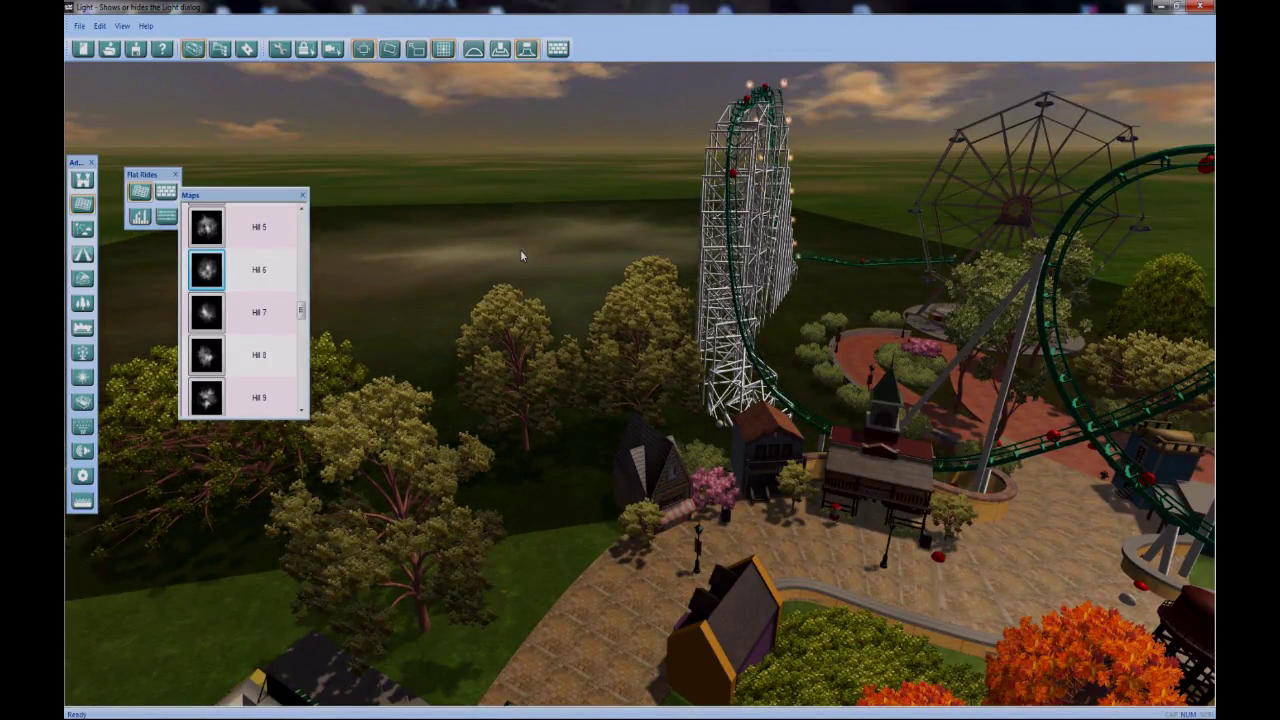
pyautogui.moveTo(487, 383); pyautogui.dragTo(479, 510)
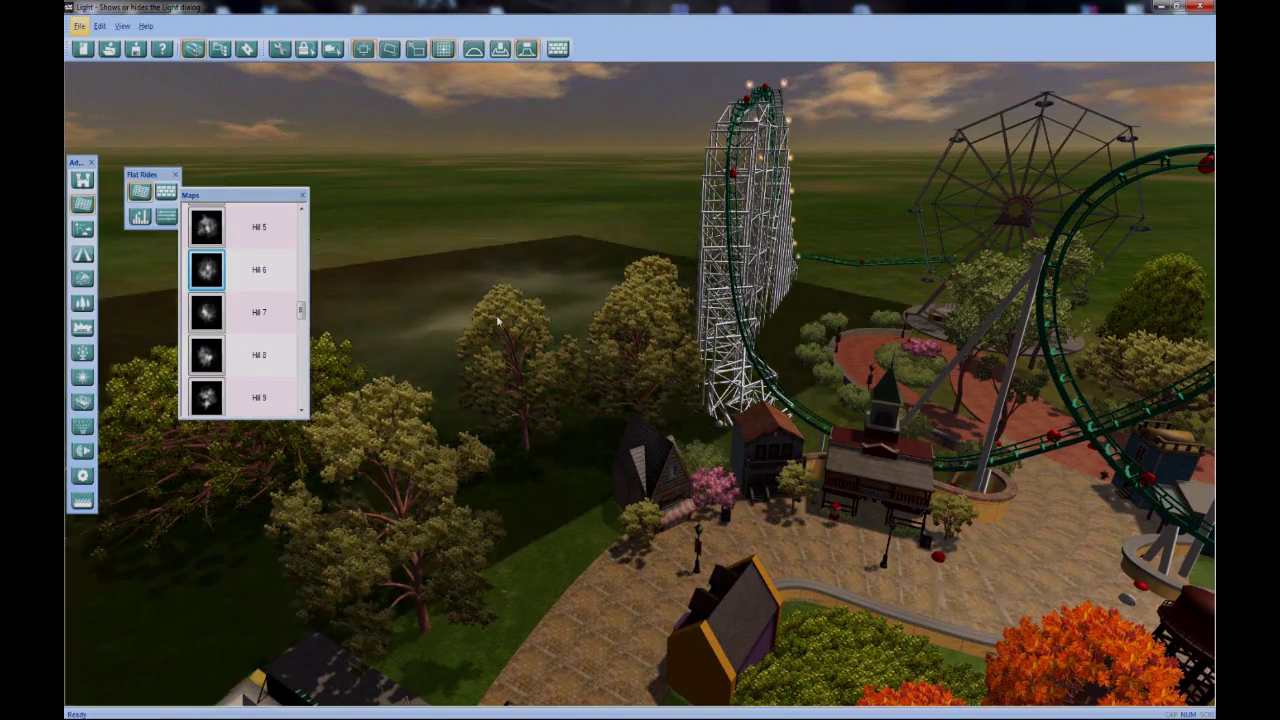
pyautogui.click(489, 267)
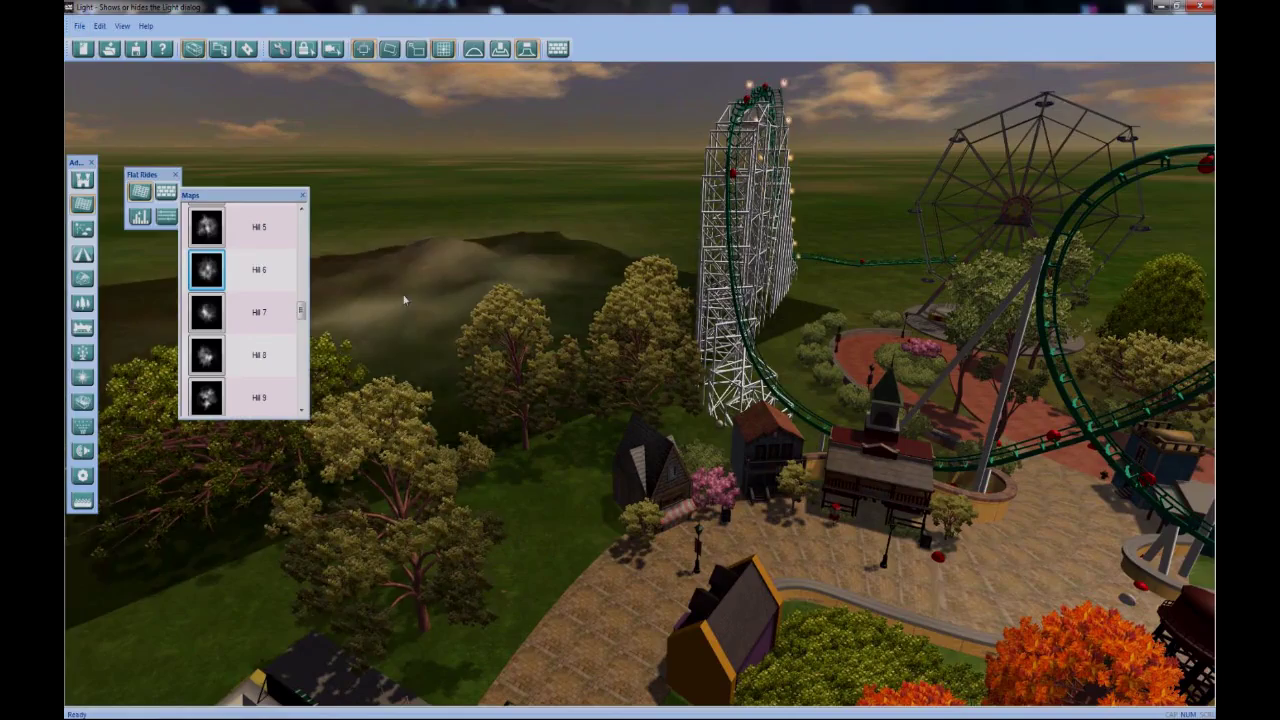
pyautogui.press('a')
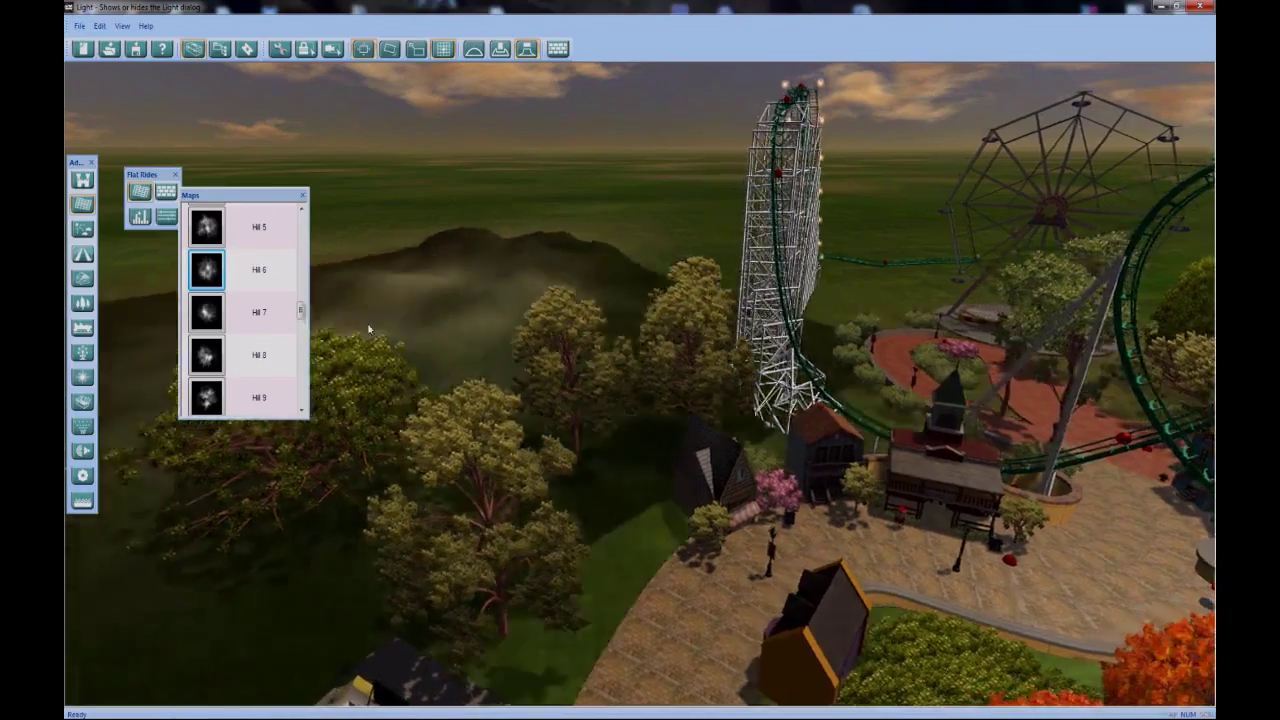
# Choose the Landscape 5 map and shape rolling terrain with it across the grounds around the whole park
pyautogui.moveTo(301, 311); pyautogui.dragTo(301, 363)
pyautogui.click(217, 329)
pyautogui.press('s')
pyautogui.press('s')
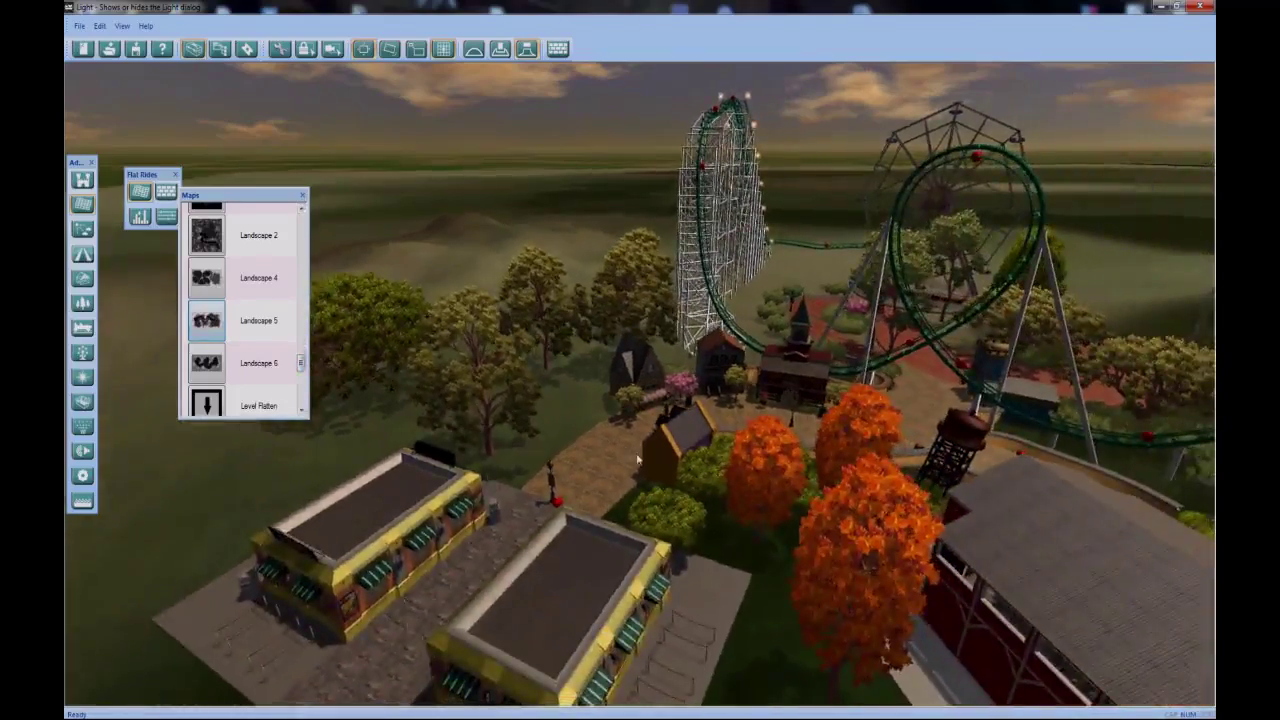
pyautogui.moveTo(690, 260); pyautogui.dragTo(640, 262, button='right')
pyautogui.press('d')
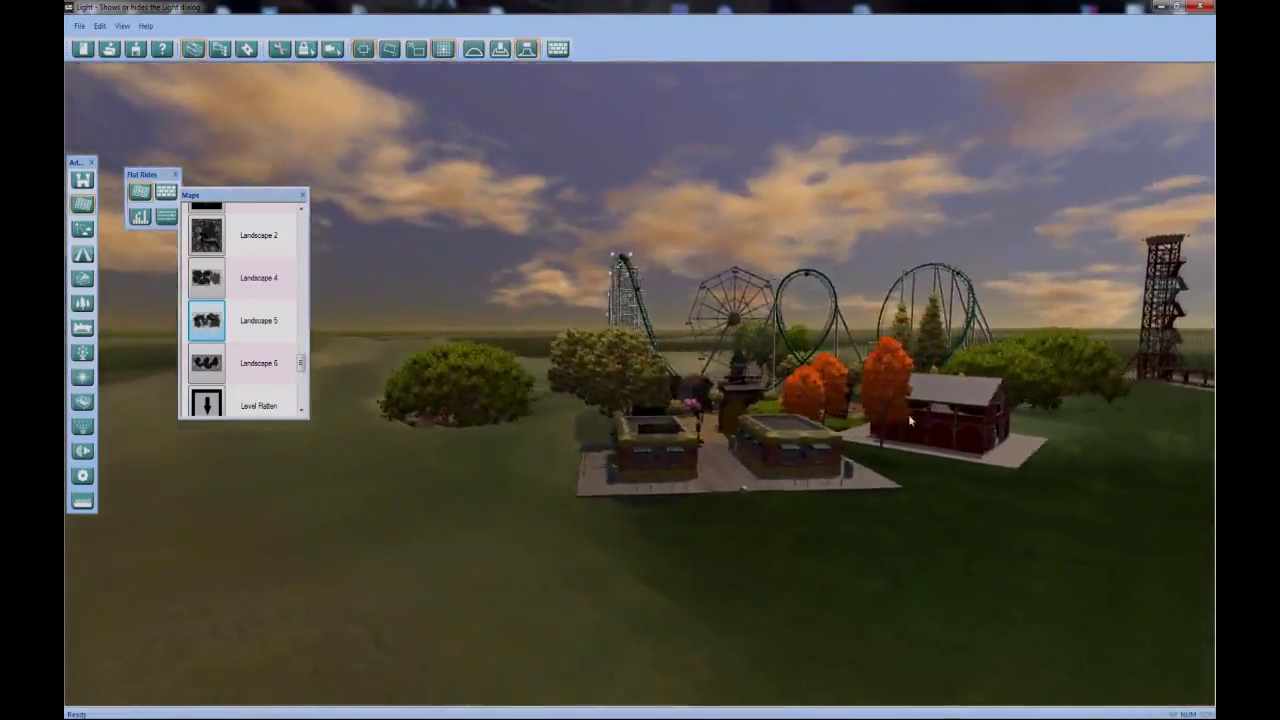
pyautogui.moveTo(680, 300); pyautogui.dragTo(734, 318, button='right')
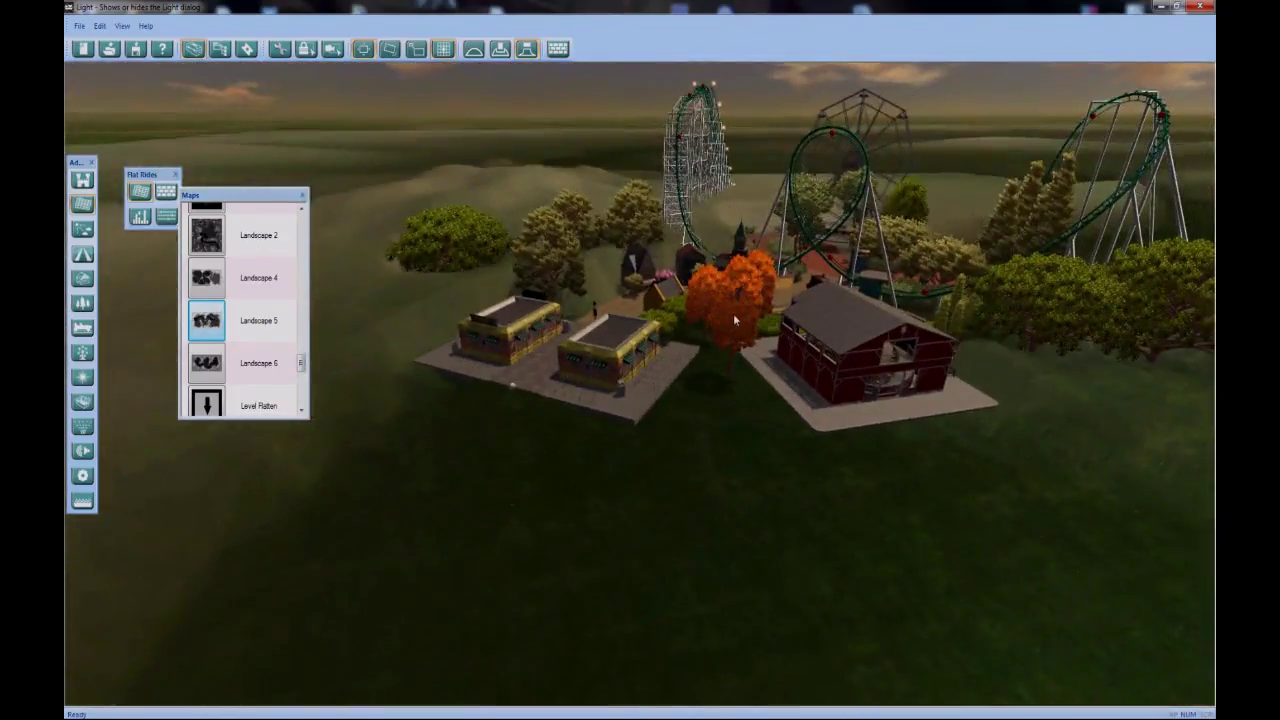
pyautogui.moveTo(854, 331); pyautogui.dragTo(820, 404, button='right')
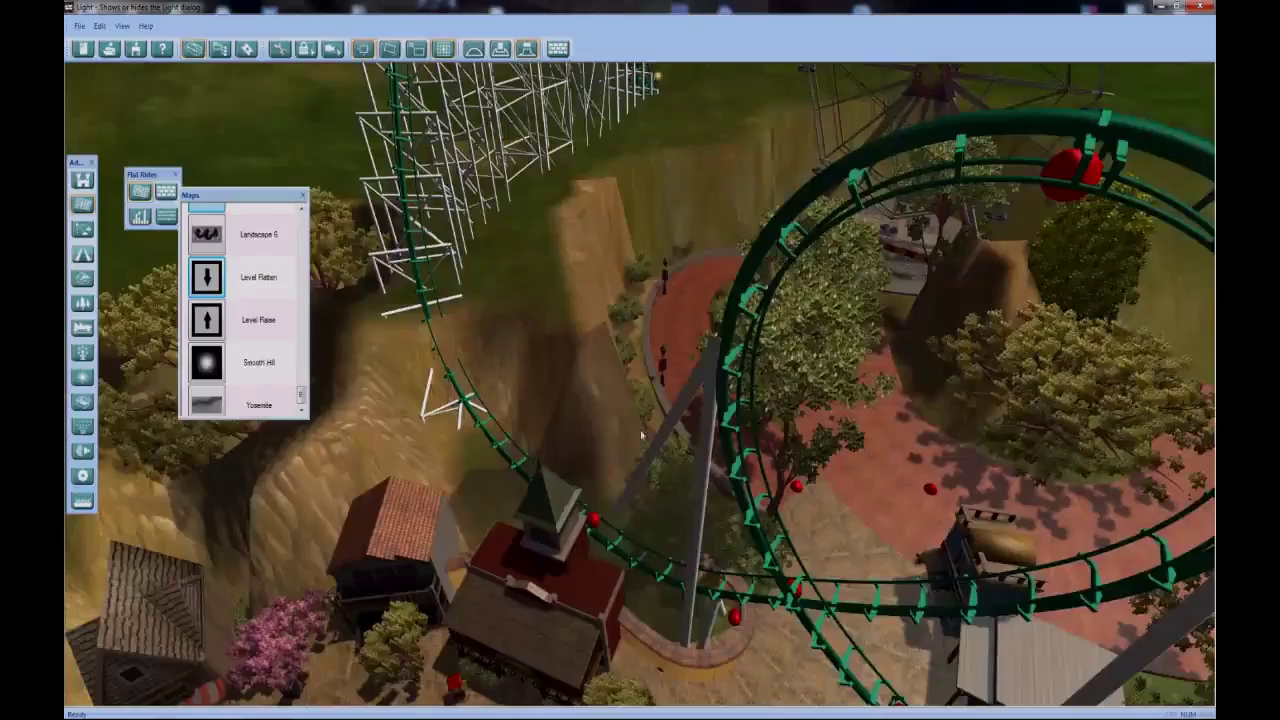
# Flatten the terrain around the coaster drop, the red brick path and the Ferris wheel with the Level Flatten map
pyautogui.moveTo(641, 435); pyautogui.dragTo(690, 300, button='right')
pyautogui.click(606, 241)
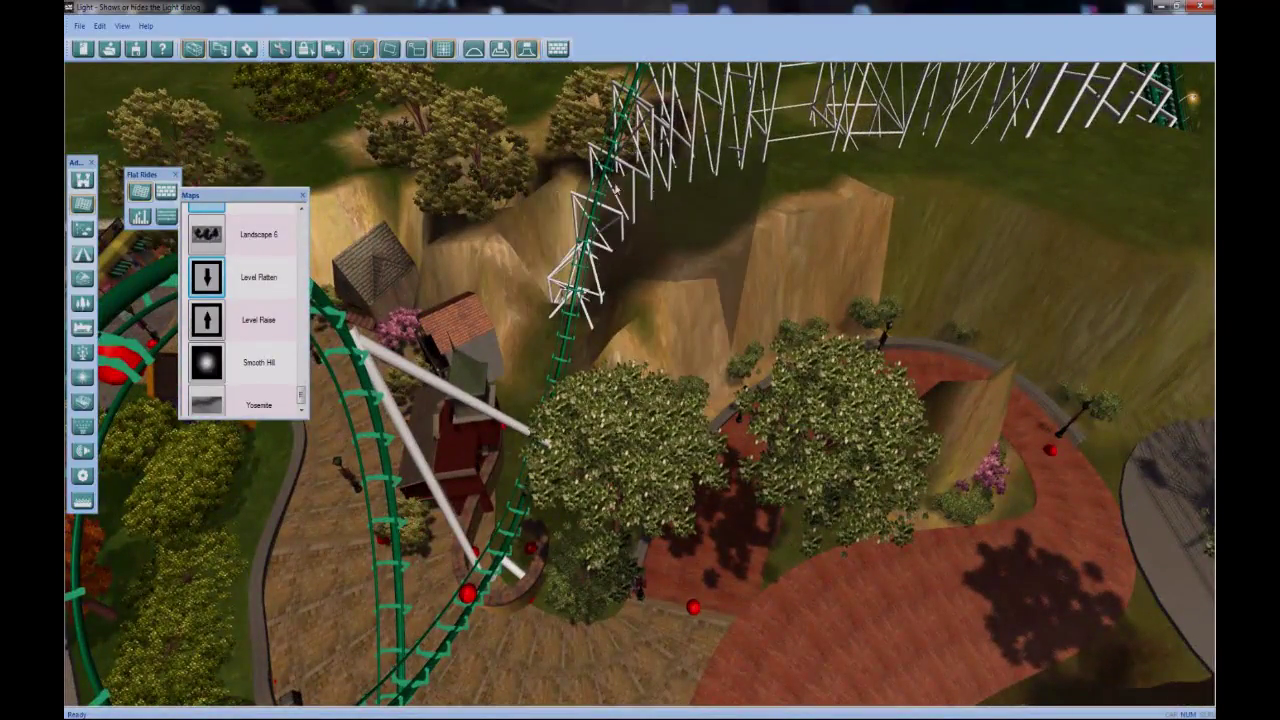
pyautogui.click(583, 250)
pyautogui.moveTo(583, 250)
pyautogui.mouseDown(button='right')
pyautogui.moveTo(623, 223)
pyautogui.moveTo(560, 270)
pyautogui.mouseUp(button='right')
pyautogui.click(409, 300)
pyautogui.moveTo(411, 297)
pyautogui.mouseDown(button='right')
pyautogui.moveTo(704, 360)
pyautogui.moveTo(534, 496)
pyautogui.moveTo(598, 447)
pyautogui.mouseUp(button='right')
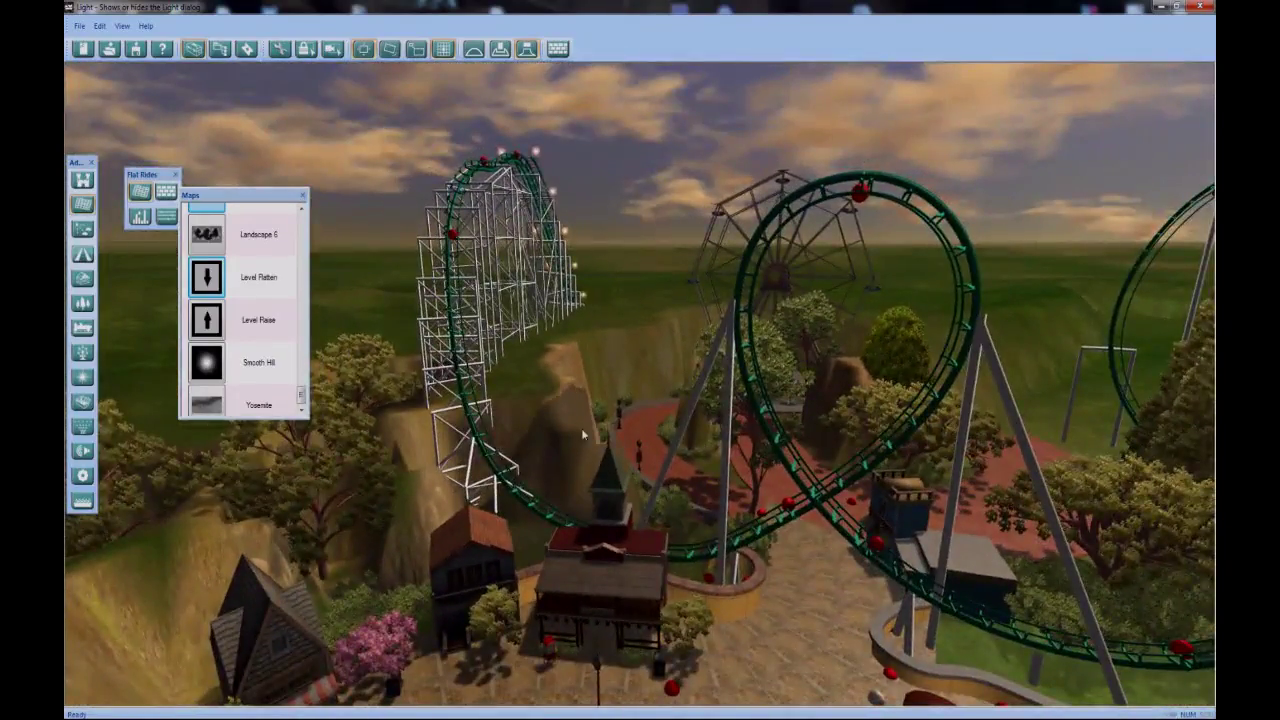
pyautogui.moveTo(574, 400); pyautogui.dragTo(586, 380, button='right')
pyautogui.click(594, 279)
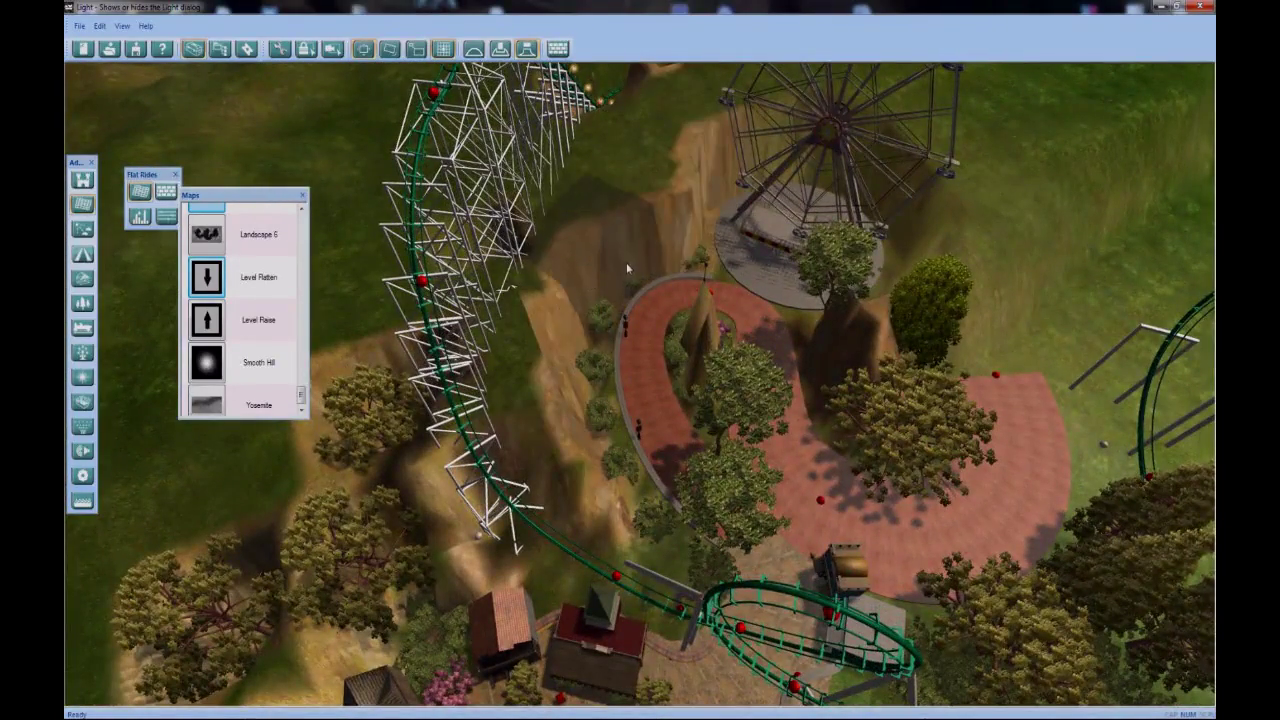
pyautogui.moveTo(580, 332); pyautogui.dragTo(666, 352, button='right')
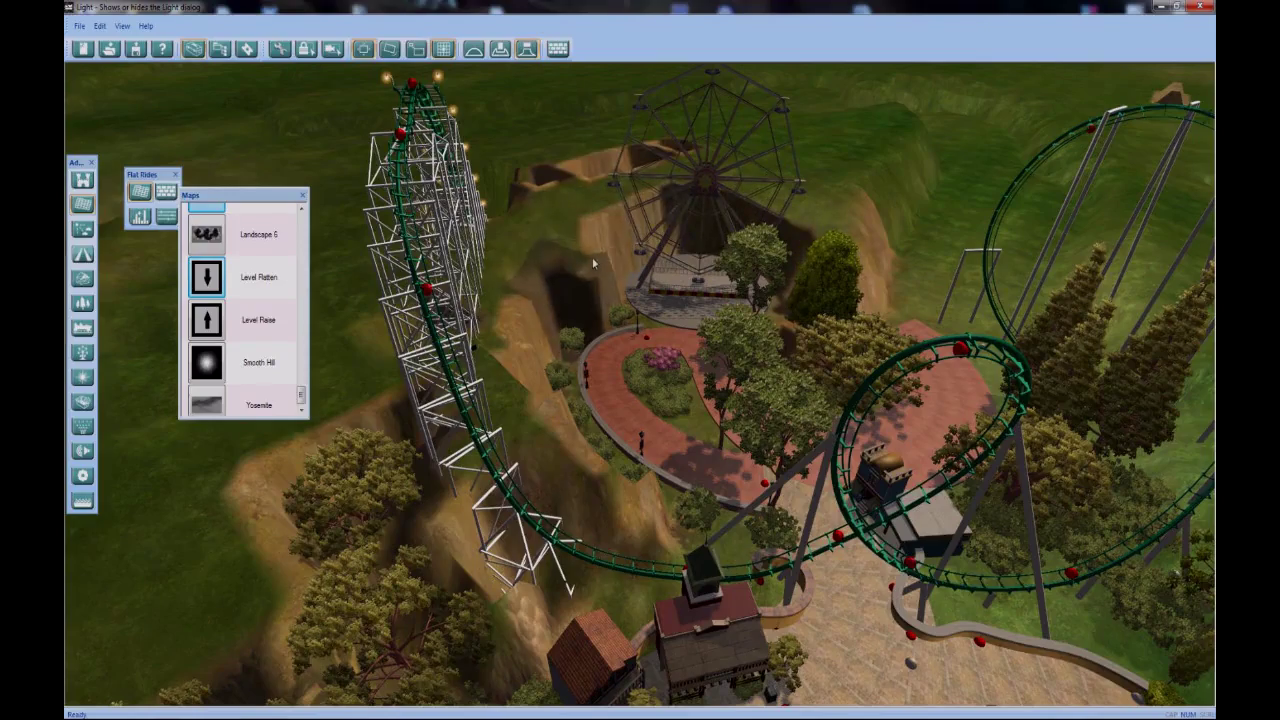
pyautogui.moveTo(686, 307); pyautogui.dragTo(652, 450, button='right')
# Pick Pad - Round from the path objects library and bring it onto the grassy plateau above the trees
pyautogui.scroll(-5, 650, 452)
pyautogui.scroll(-8, 650, 452)
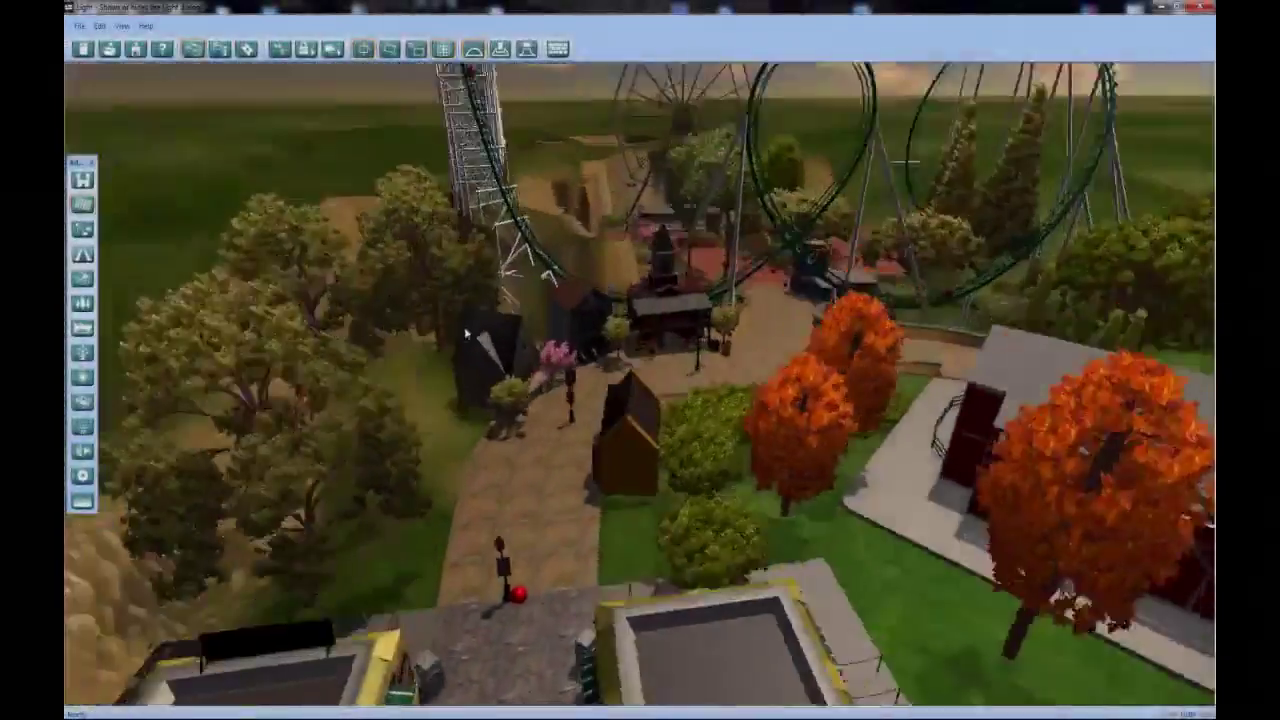
pyautogui.moveTo(465, 333); pyautogui.dragTo(606, 234, button='middle')
pyautogui.scroll(-3, 610, 233)
pyautogui.moveTo(610, 231); pyautogui.dragTo(573, 360, button='right')
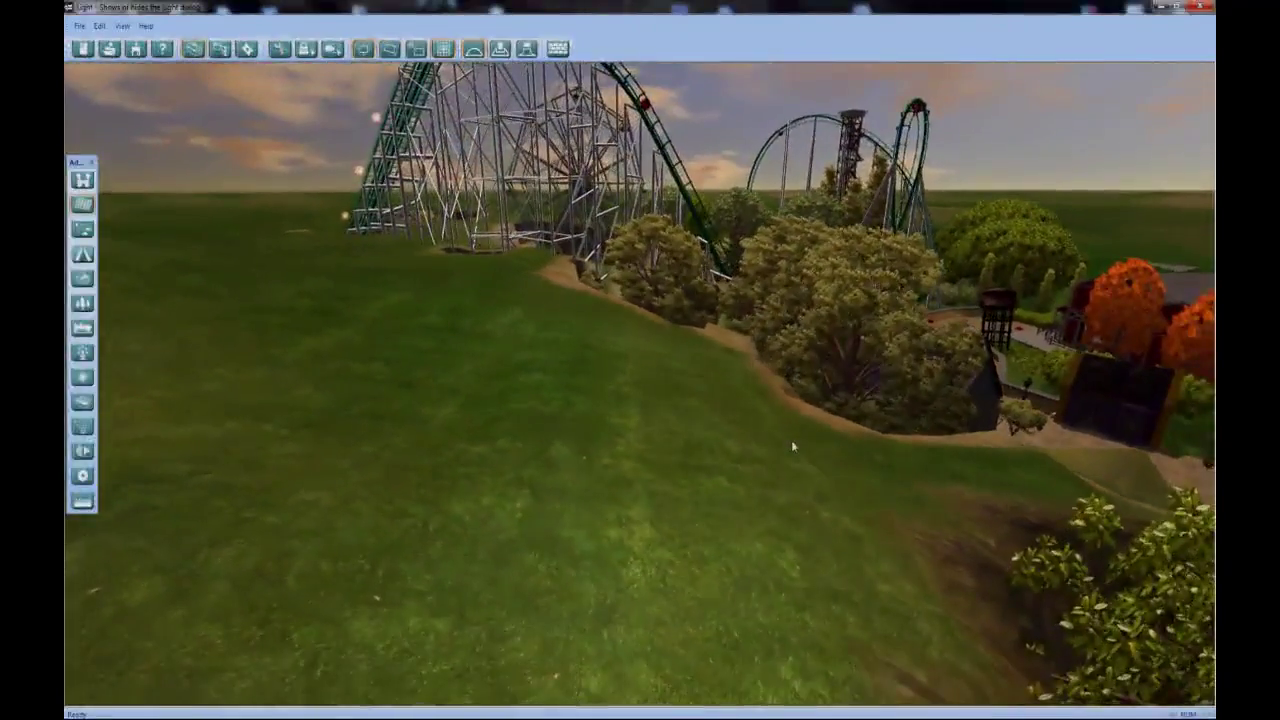
pyautogui.moveTo(793, 446); pyautogui.dragTo(797, 374, button='middle')
pyautogui.moveTo(797, 374); pyautogui.dragTo(793, 490, button='right')
pyautogui.click(83, 256)
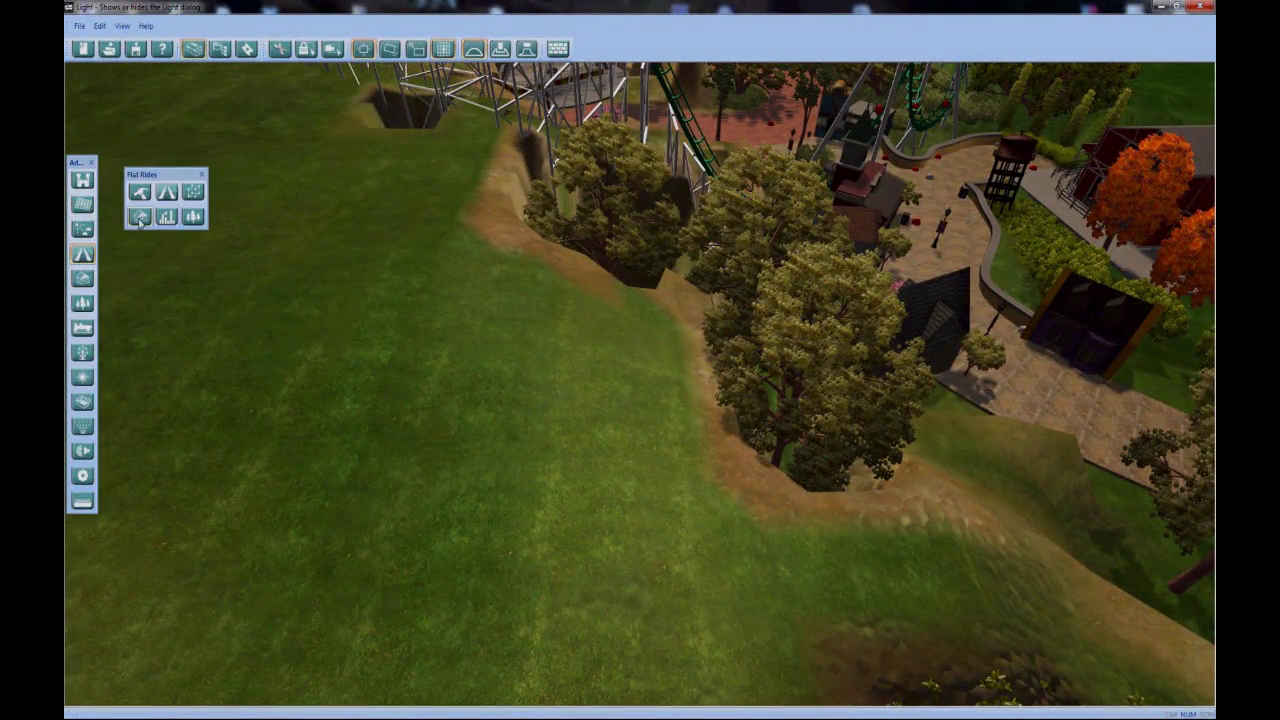
pyautogui.click(192, 192)
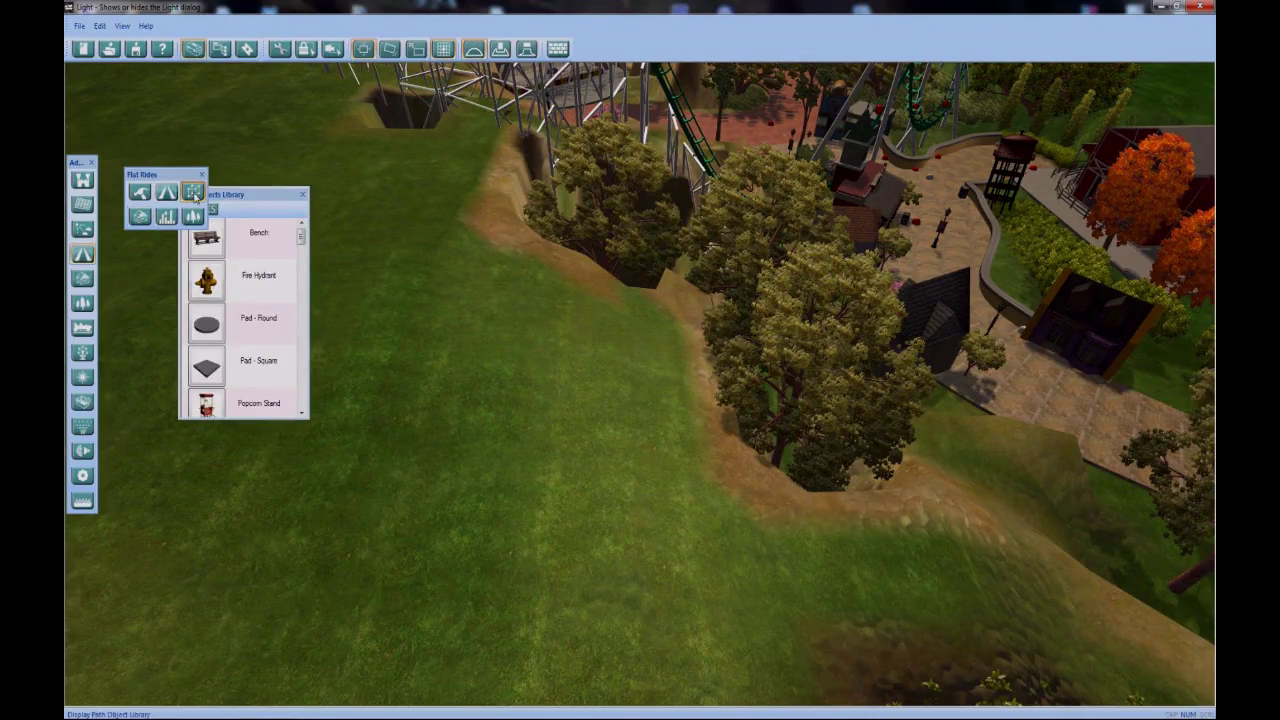
pyautogui.click(302, 237)
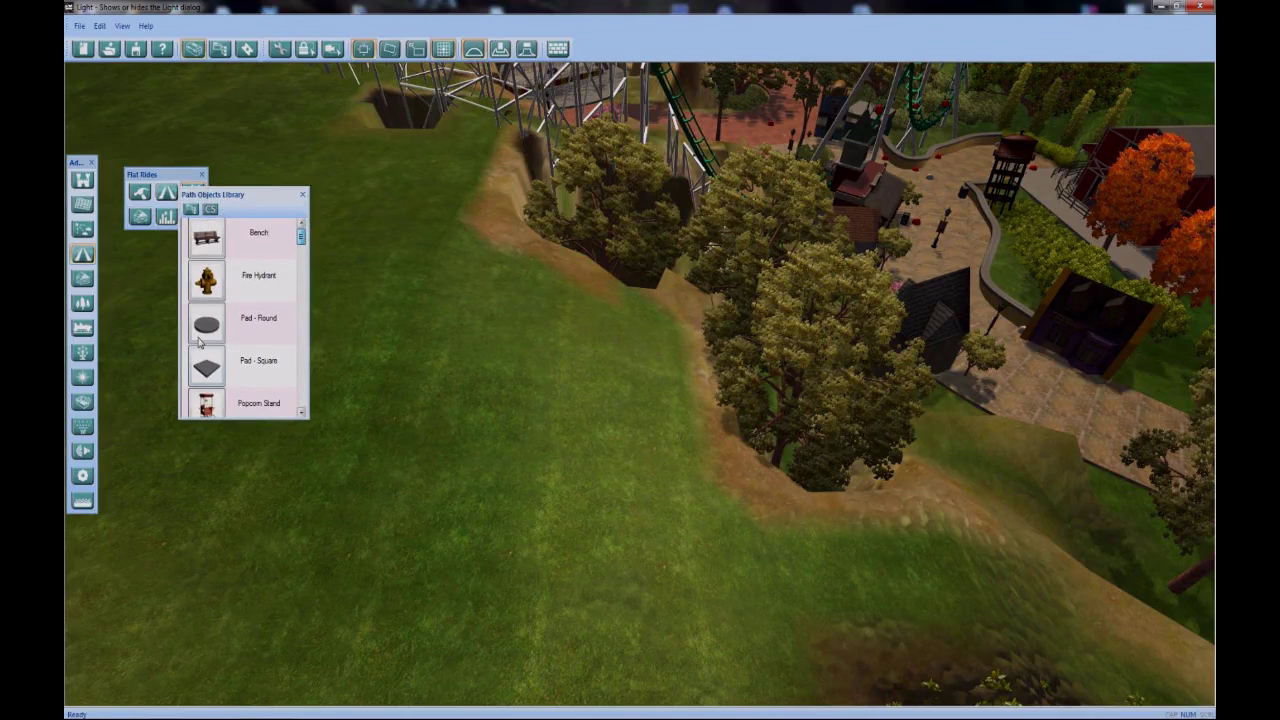
pyautogui.click(588, 409)
pyautogui.moveTo(580, 383); pyautogui.dragTo(591, 289, button='middle')
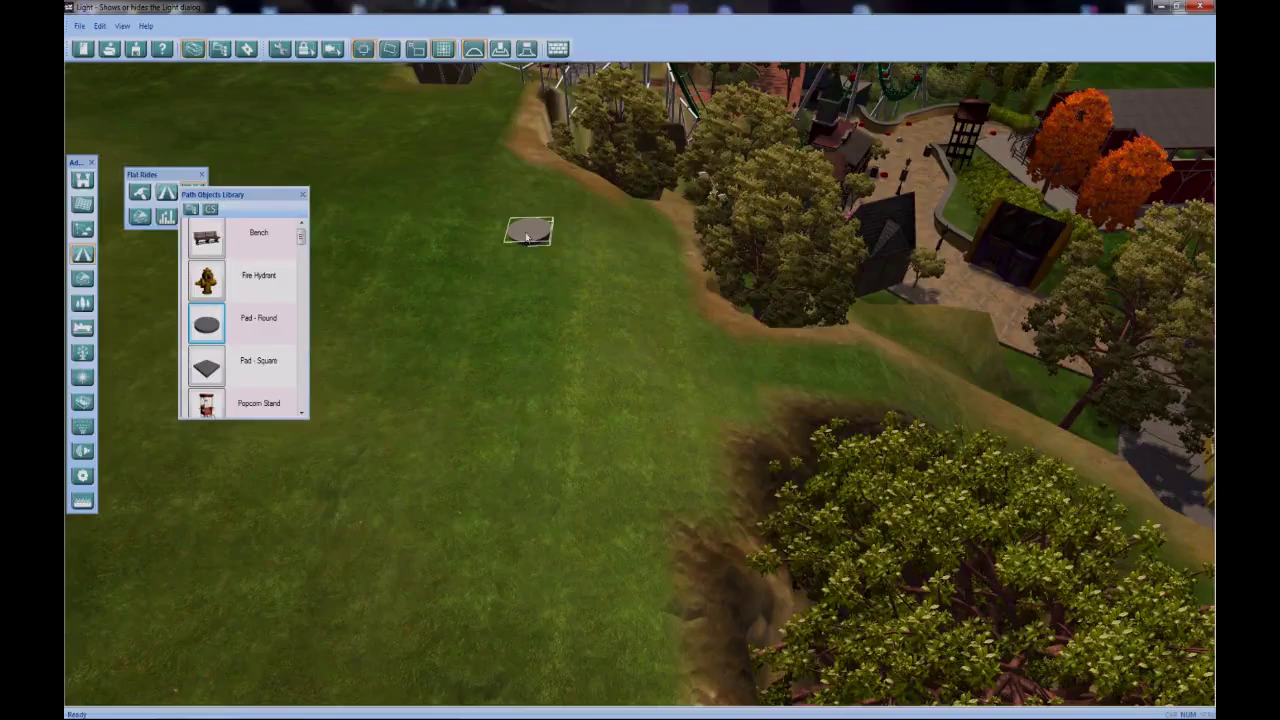
# Position the round pad on the plateau and enlarge it into a wide plaza
pyautogui.moveTo(527, 237); pyautogui.dragTo(461, 293, button='middle')
pyautogui.moveTo(461, 293); pyautogui.dragTo(548, 55)
pyautogui.moveTo(464, 402); pyautogui.dragTo(572, 107)
pyautogui.moveTo(407, 352); pyautogui.dragTo(440, 340)
pyautogui.moveTo(441, 322); pyautogui.dragTo(387, 218, button='middle')
pyautogui.moveTo(387, 218); pyautogui.dragTo(376, 226)
pyautogui.moveTo(376, 226); pyautogui.dragTo(447, 364, button='middle')
pyautogui.moveTo(447, 364); pyautogui.dragTo(449, 396)
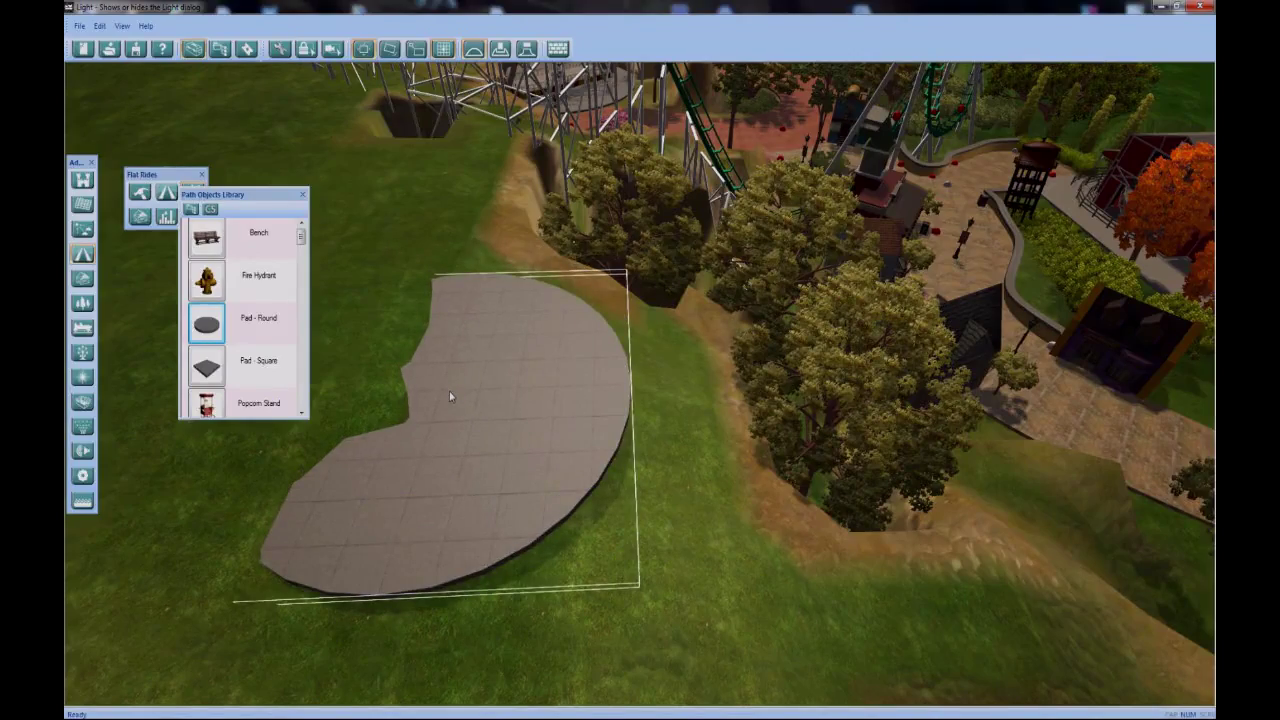
# Raise the enlarged round pad clear of the sloping ground and adjust its position near the cliff edge
pyautogui.moveTo(449, 393); pyautogui.dragTo(476, 360, button='right')
pyautogui.moveTo(506, 368); pyautogui.dragTo(488, 393, button='middle')
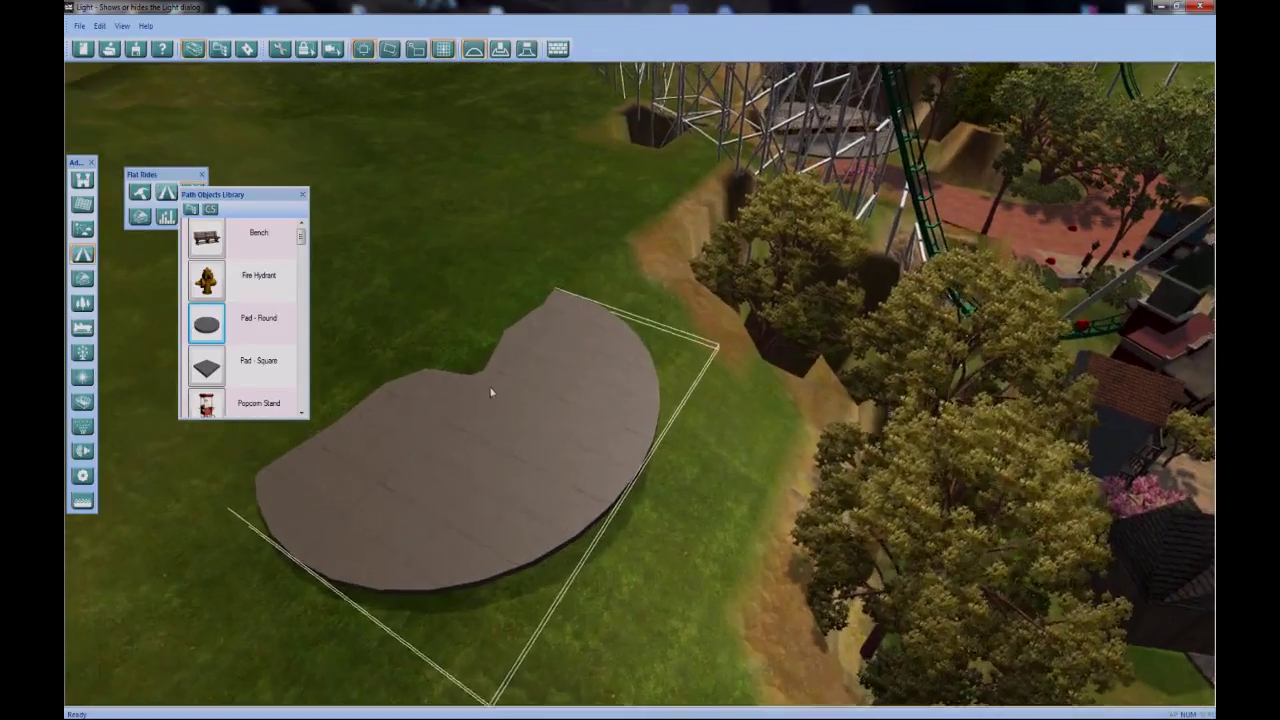
pyautogui.moveTo(488, 394); pyautogui.dragTo(538, 312, button='right')
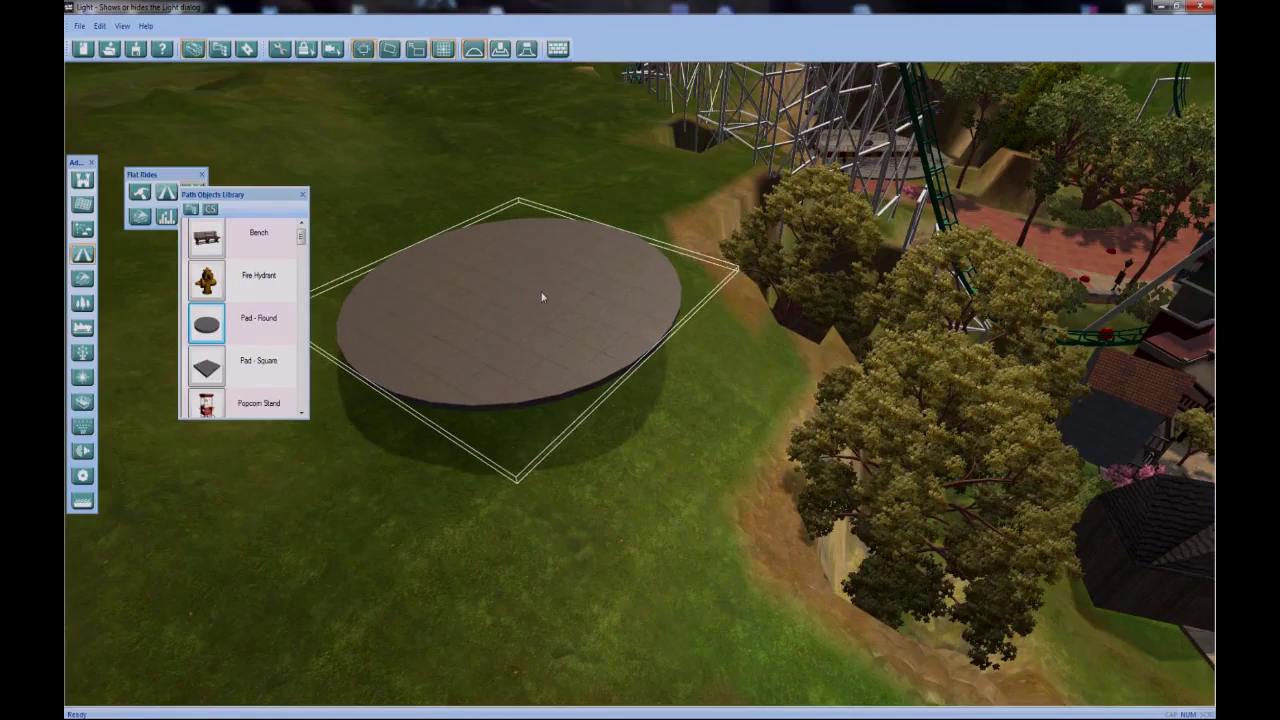
pyautogui.click(541, 297)
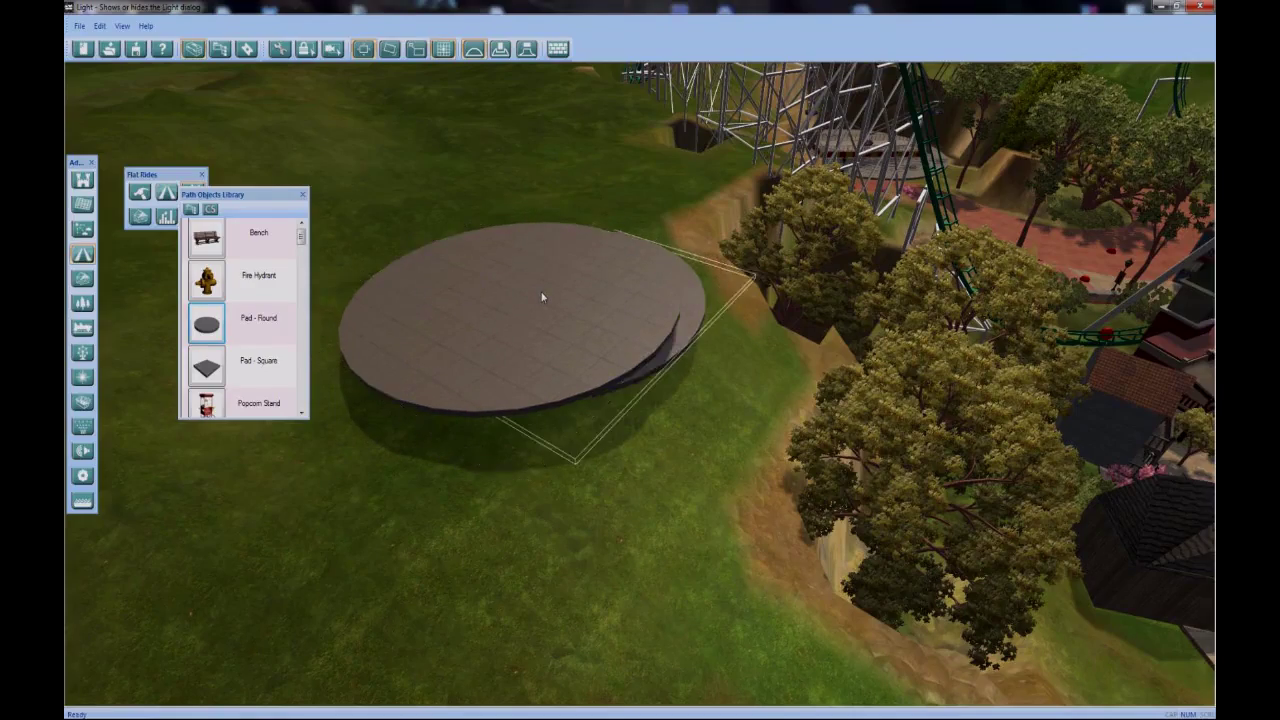
pyautogui.moveTo(706, 386); pyautogui.dragTo(613, 415, button='right')
pyautogui.click(650, 368)
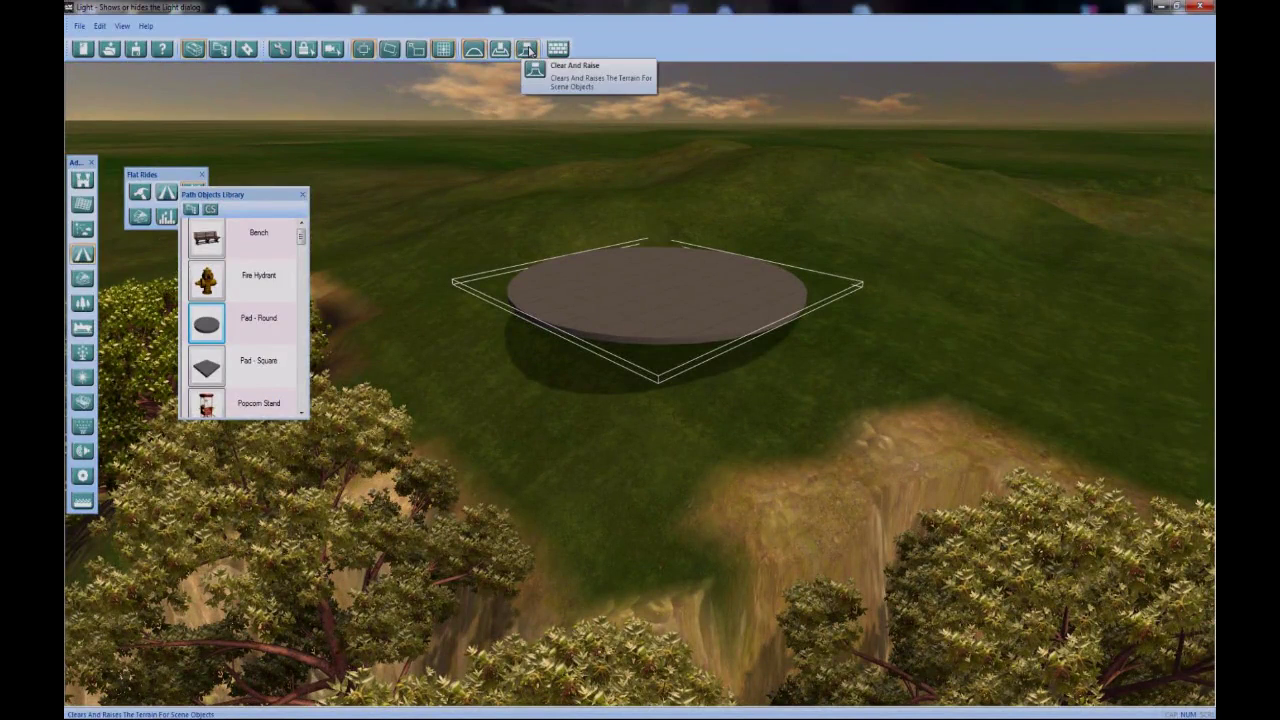
# Turn on Clear And Raise for the terrain and move the round pad across the plateau toward the coaster
pyautogui.click(527, 50)
pyautogui.moveTo(572, 388); pyautogui.dragTo(743, 479, button='middle')
pyautogui.moveTo(742, 480); pyautogui.dragTo(630, 375, button='right')
pyautogui.moveTo(652, 358); pyautogui.dragTo(634, 297)
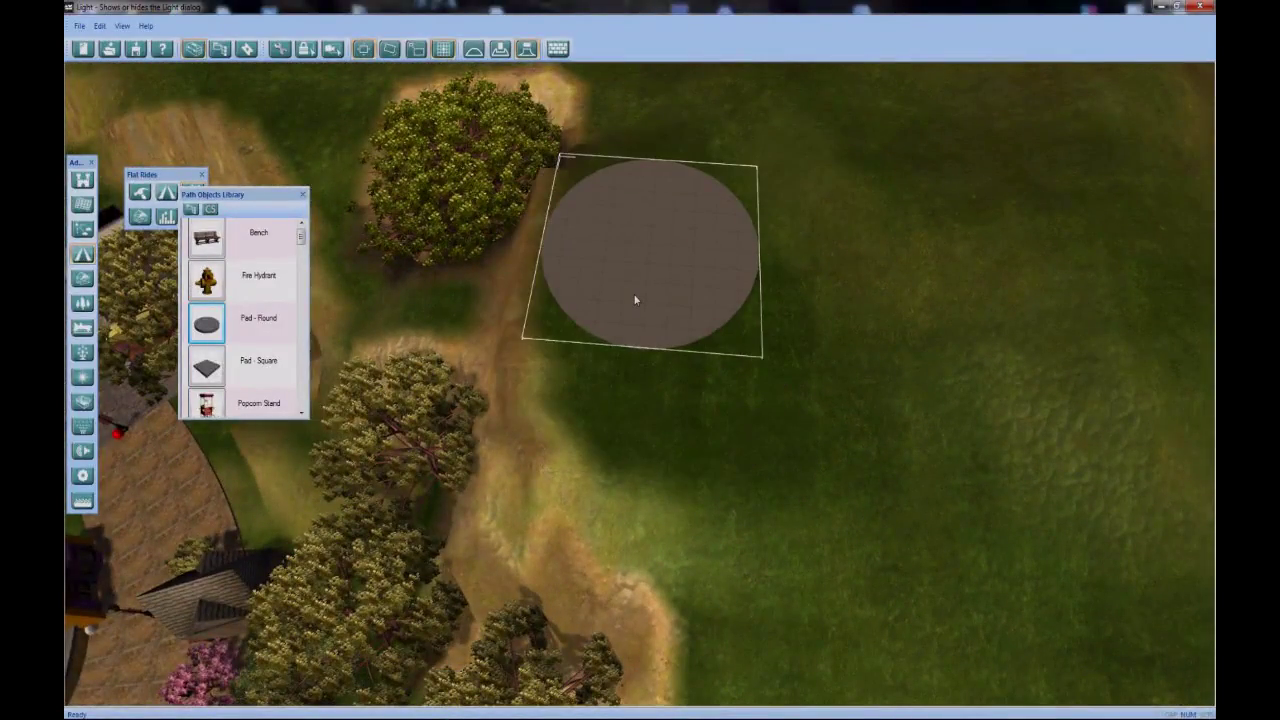
pyautogui.moveTo(694, 465); pyautogui.dragTo(700, 466, button='right')
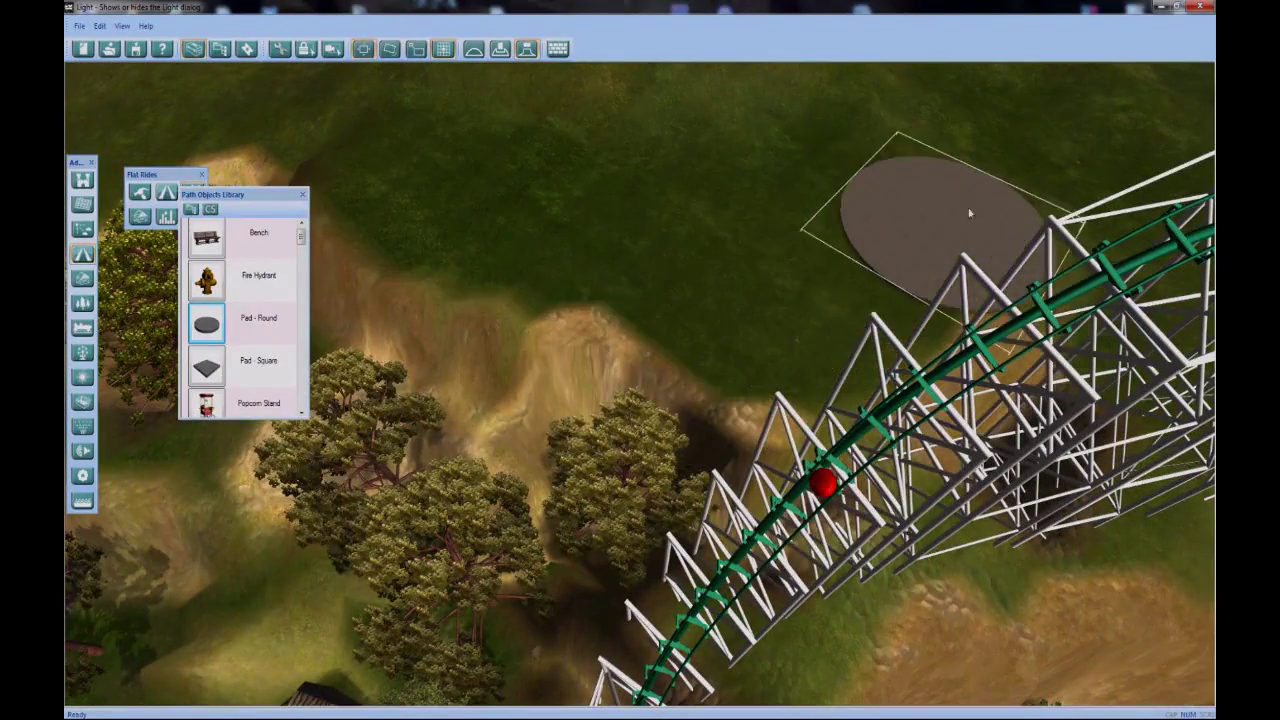
pyautogui.moveTo(548, 350); pyautogui.dragTo(575, 347, button='right')
# Lower the round pad below the plateau surface so the terrain is carved out around it
pyautogui.press('shift')
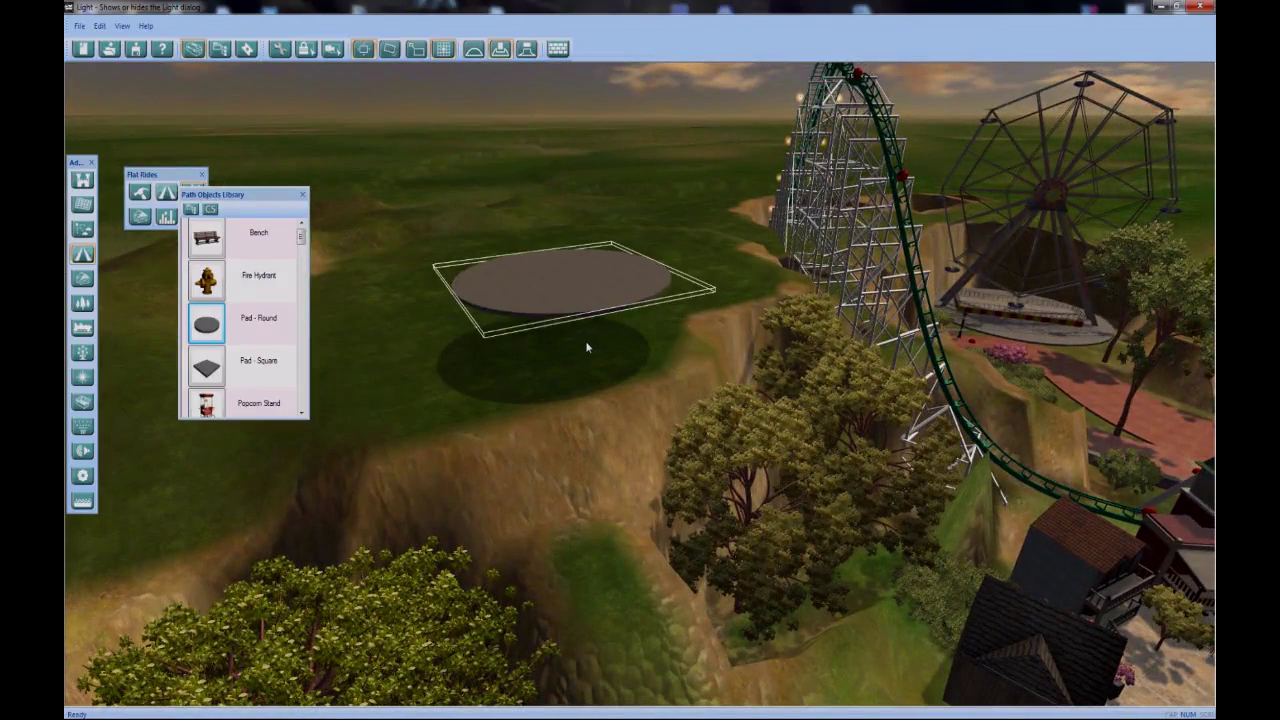
pyautogui.click(587, 388)
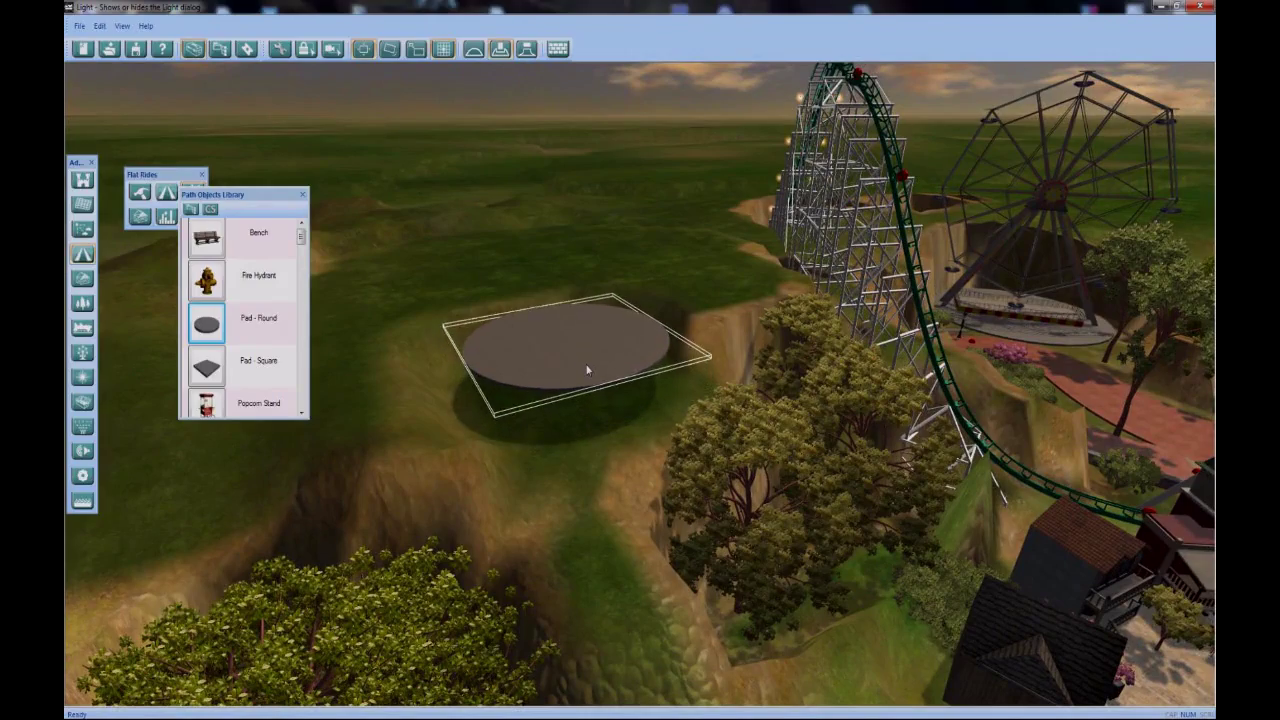
pyautogui.moveTo(585, 362); pyautogui.dragTo(624, 415, button='right')
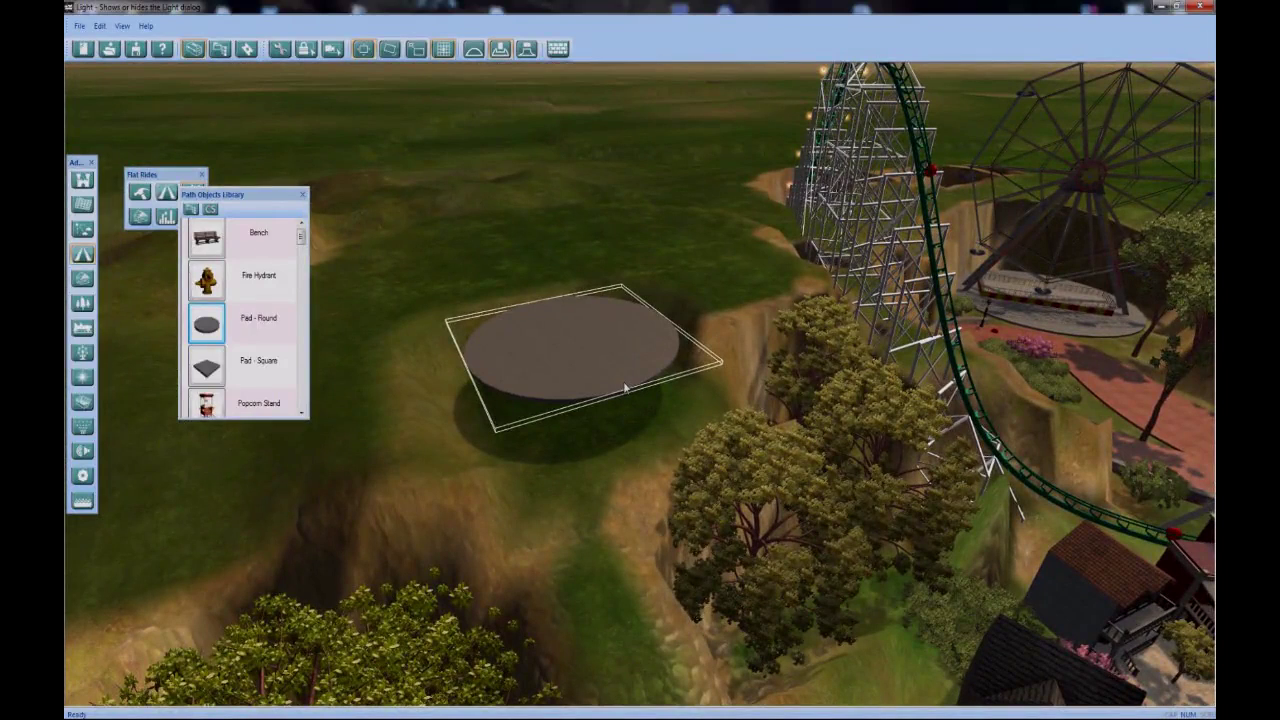
pyautogui.press('shift')
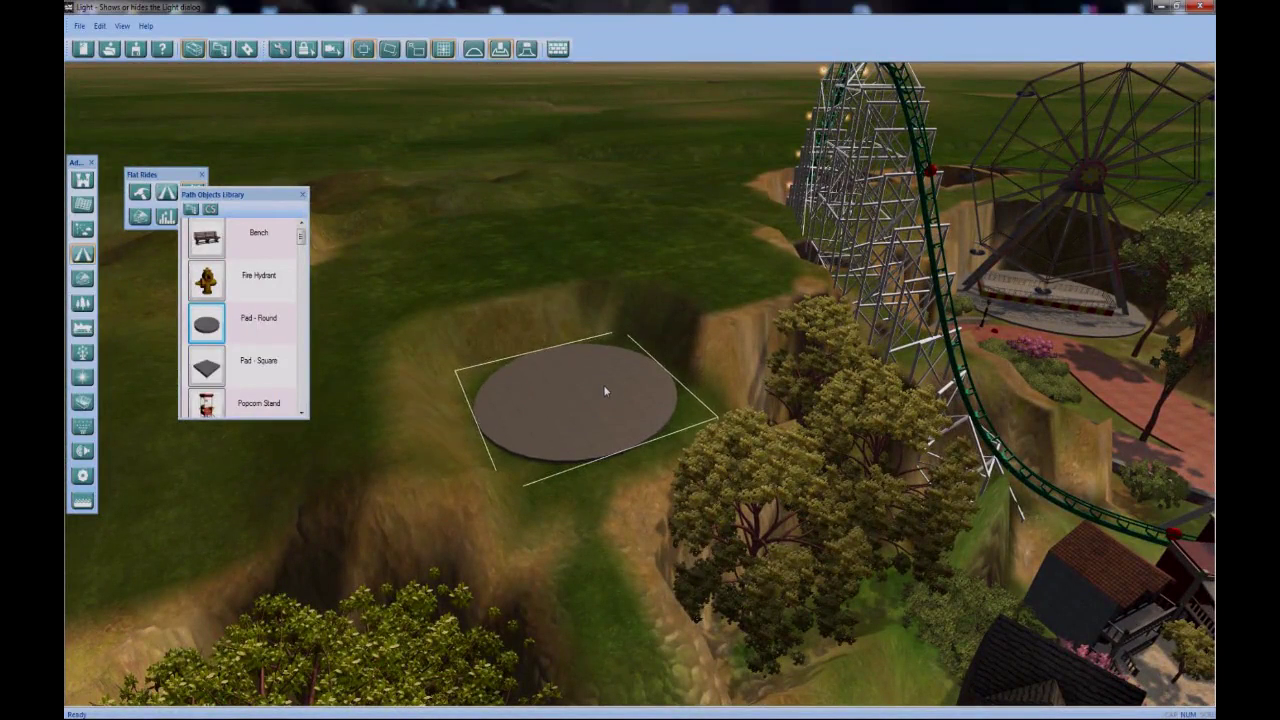
# Place a plain path segment on the grass beside the round pad and extend it toward the pad
pyautogui.press('shift')
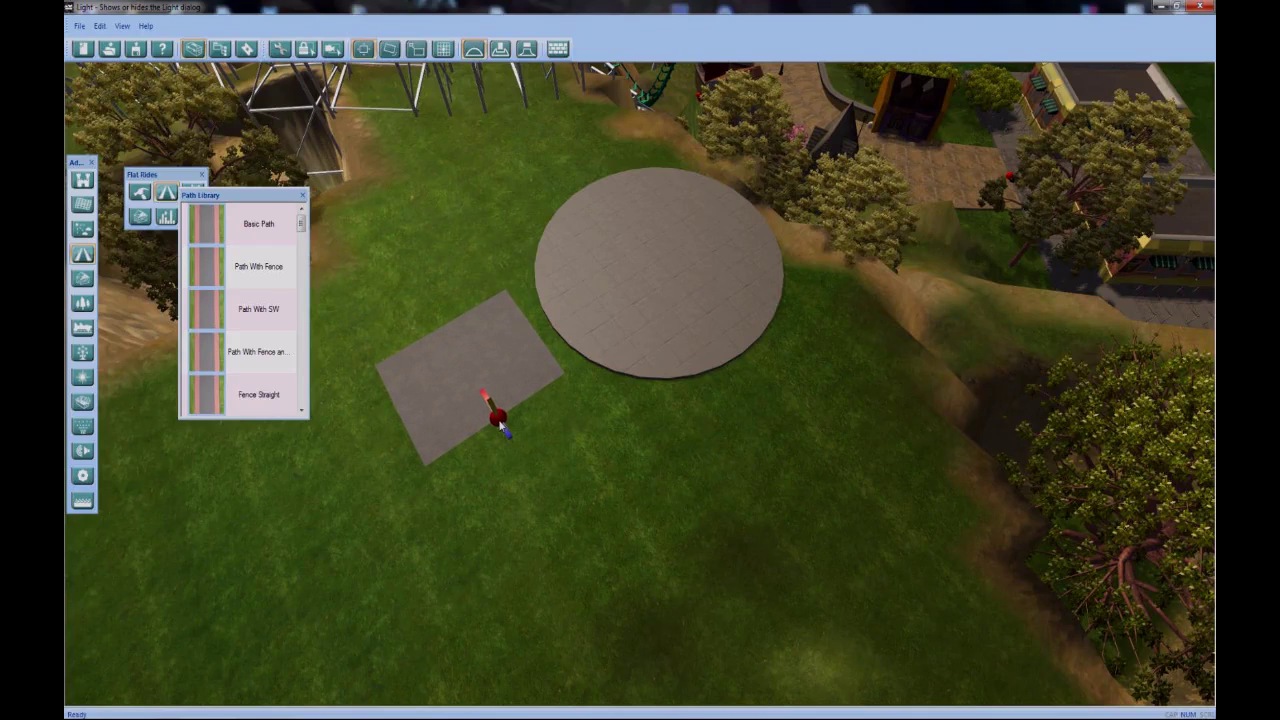
pyautogui.moveTo(499, 424); pyautogui.dragTo(610, 285)
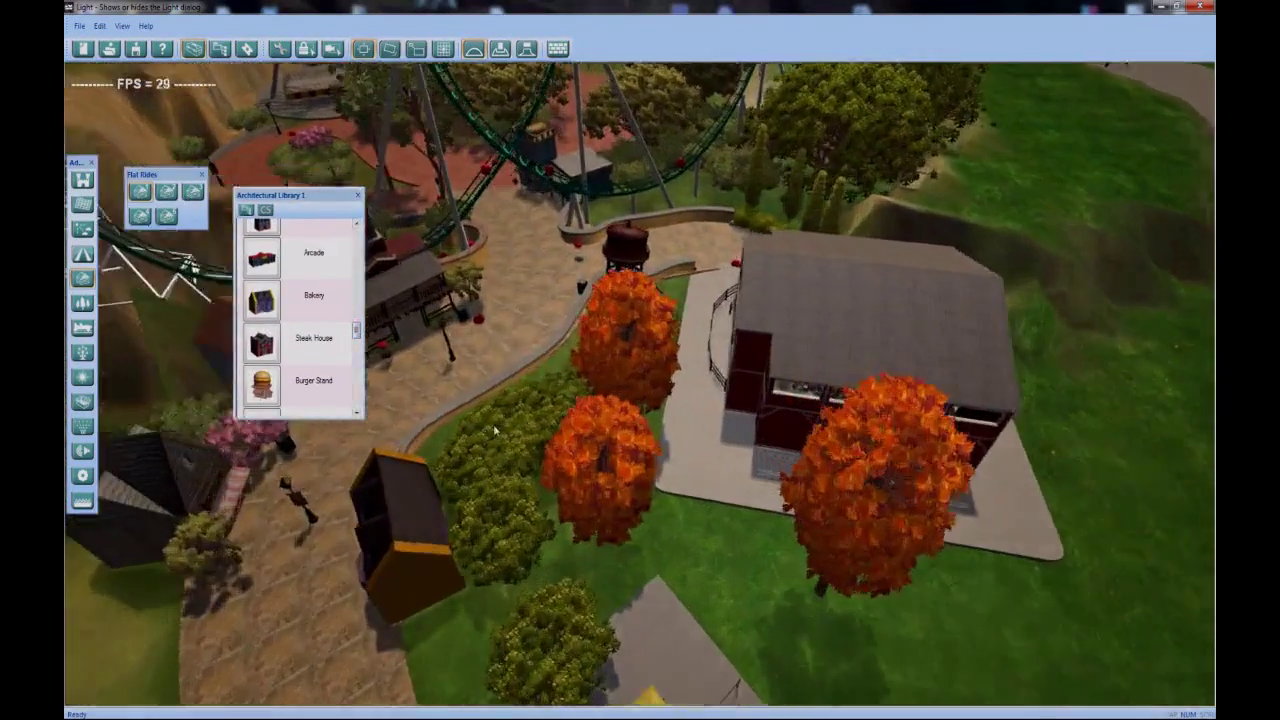
# Choose the Burger Stand from Architectural Library 1, position it on the grass beside the brick walkway and rotate it to face the path
pyautogui.moveTo(488, 422); pyautogui.dragTo(526, 543, button='middle')
pyautogui.scroll(2, 526, 543)
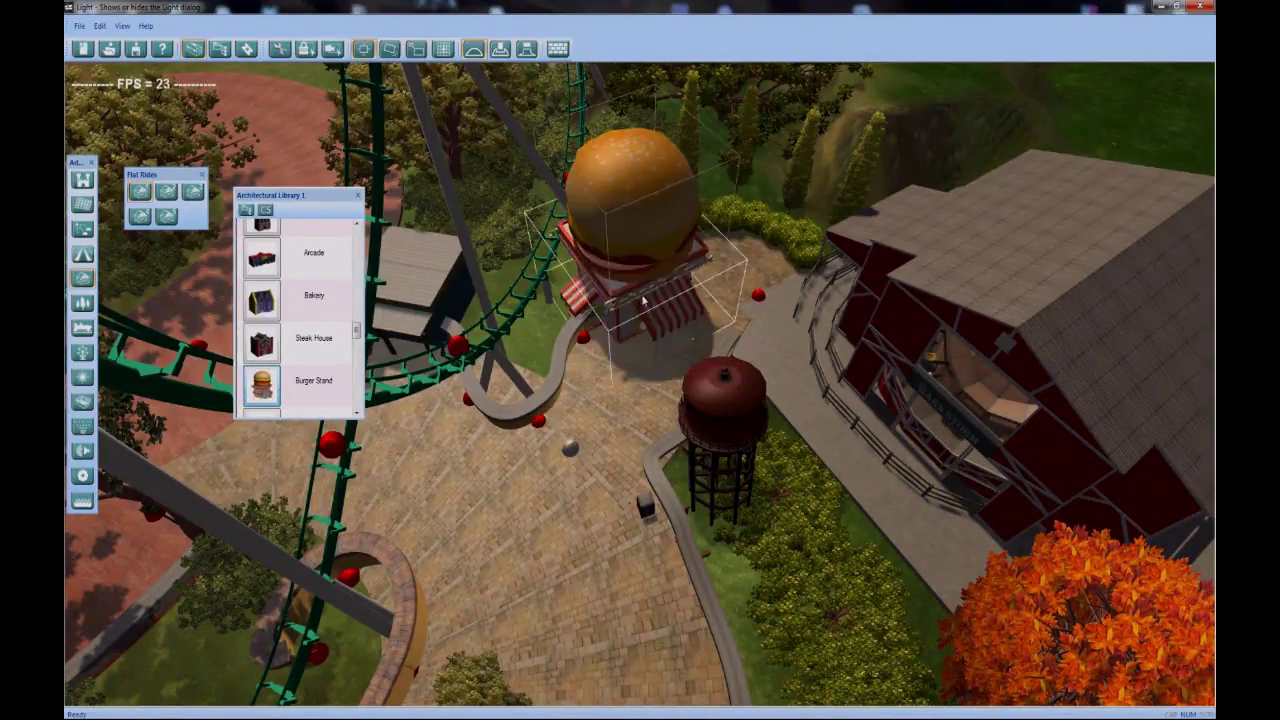
pyautogui.press('s')
pyautogui.press('s')
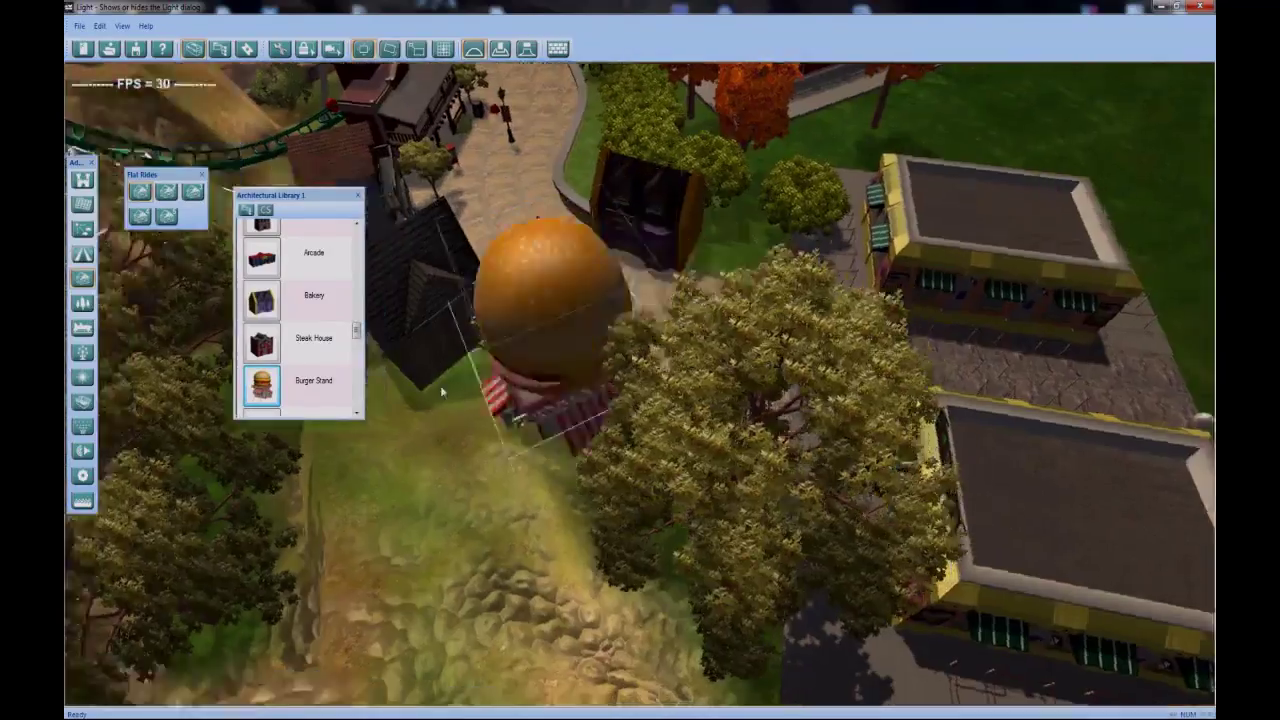
pyautogui.moveTo(550, 405); pyautogui.dragTo(546, 498, button='right')
pyautogui.press('s')
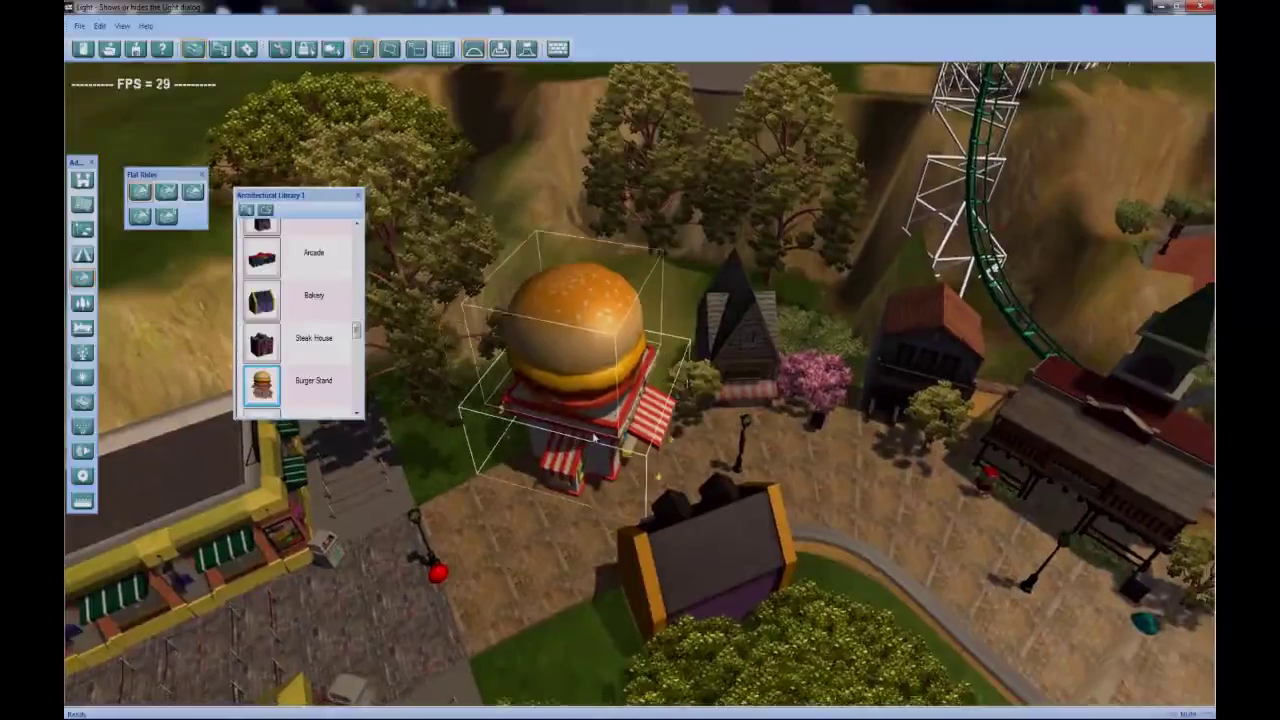
pyautogui.press('ctrl')
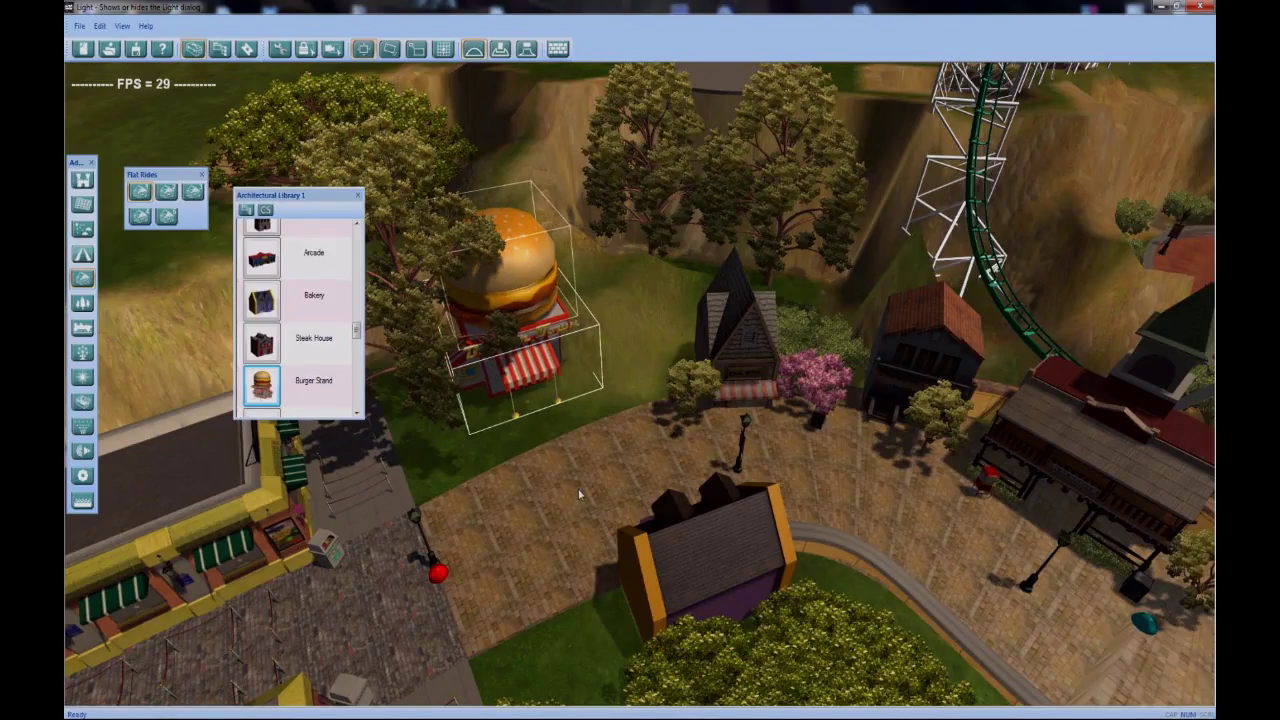
# Try the Blue Sky 1, Night Sky 2 and Night Sky 1 environments over the park, viewed from just above the street
pyautogui.moveTo(578, 489); pyautogui.dragTo(578, 273, button='middle')
pyautogui.moveTo(588, 354); pyautogui.dragTo(490, 341, button='middle')
pyautogui.moveTo(490, 342); pyautogui.dragTo(610, 277, button='right')
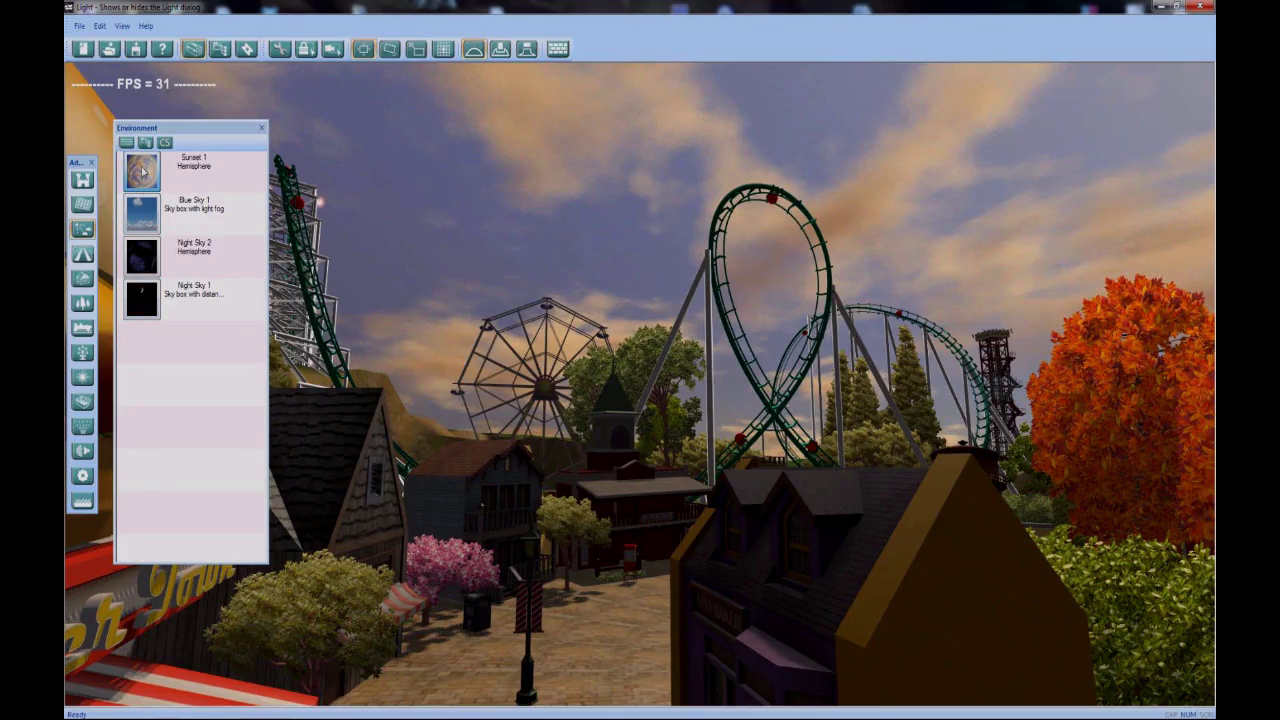
pyautogui.click(145, 222)
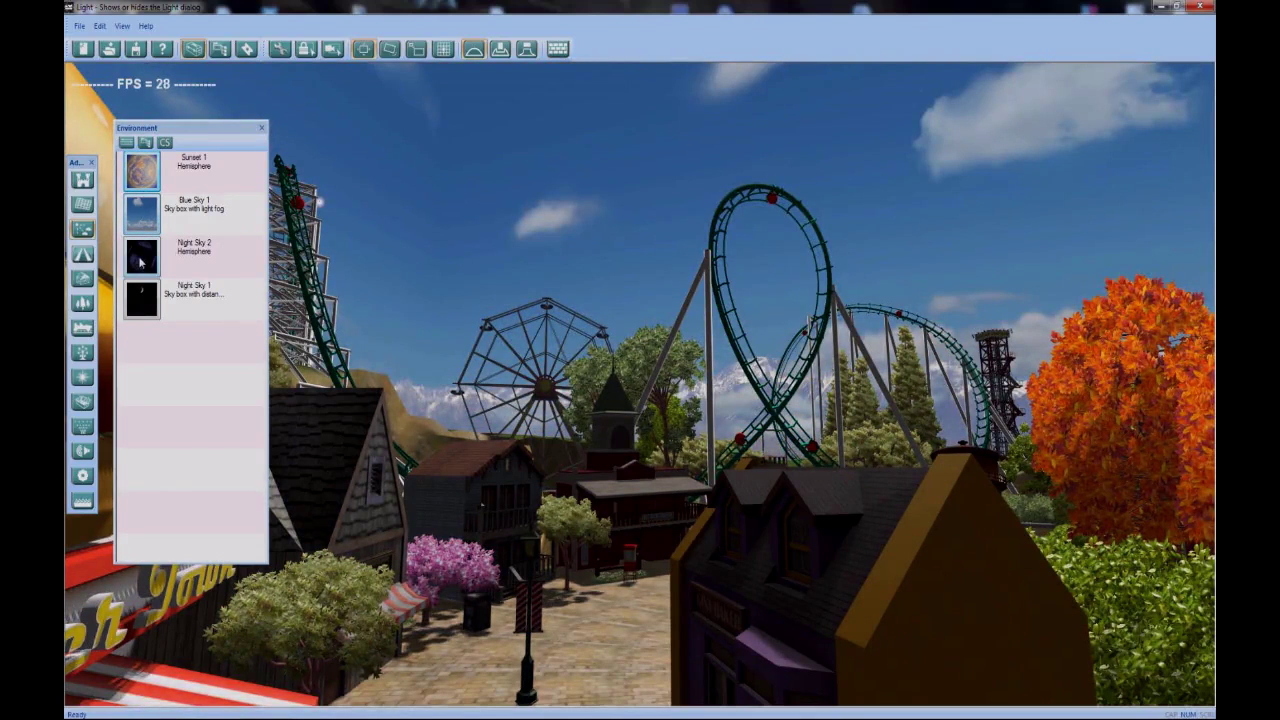
pyautogui.click(141, 258)
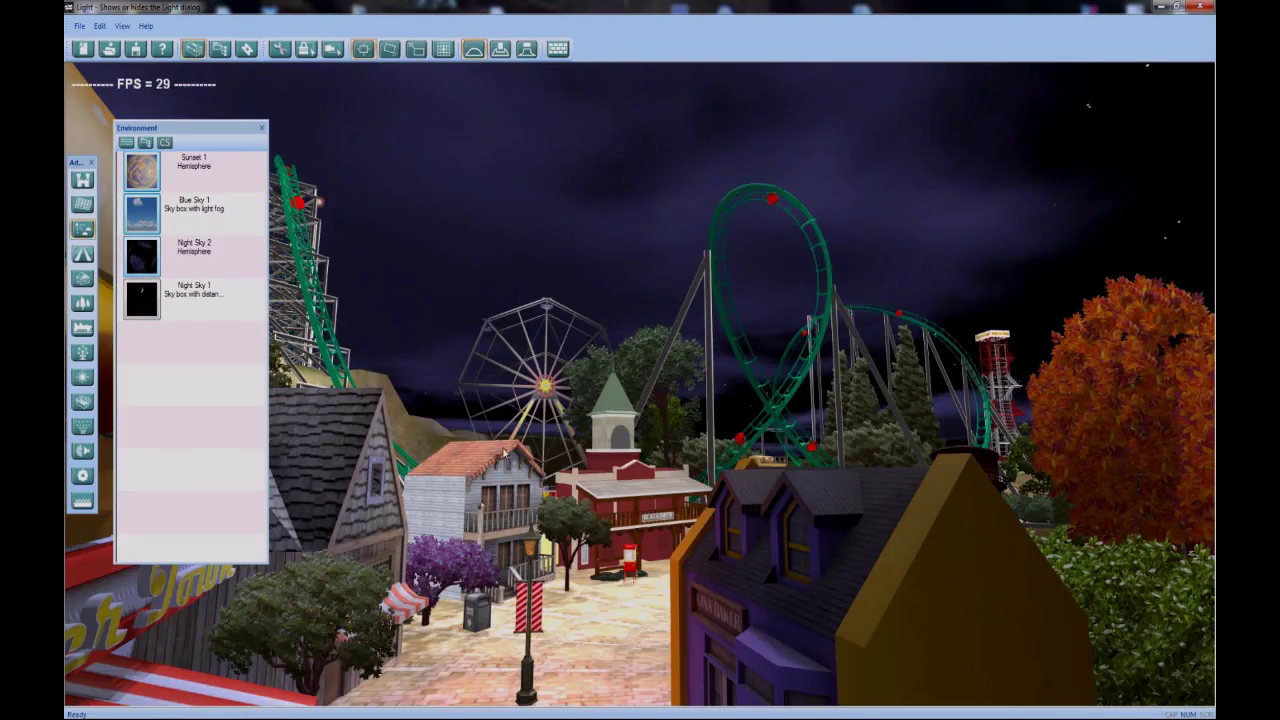
pyautogui.click(146, 300)
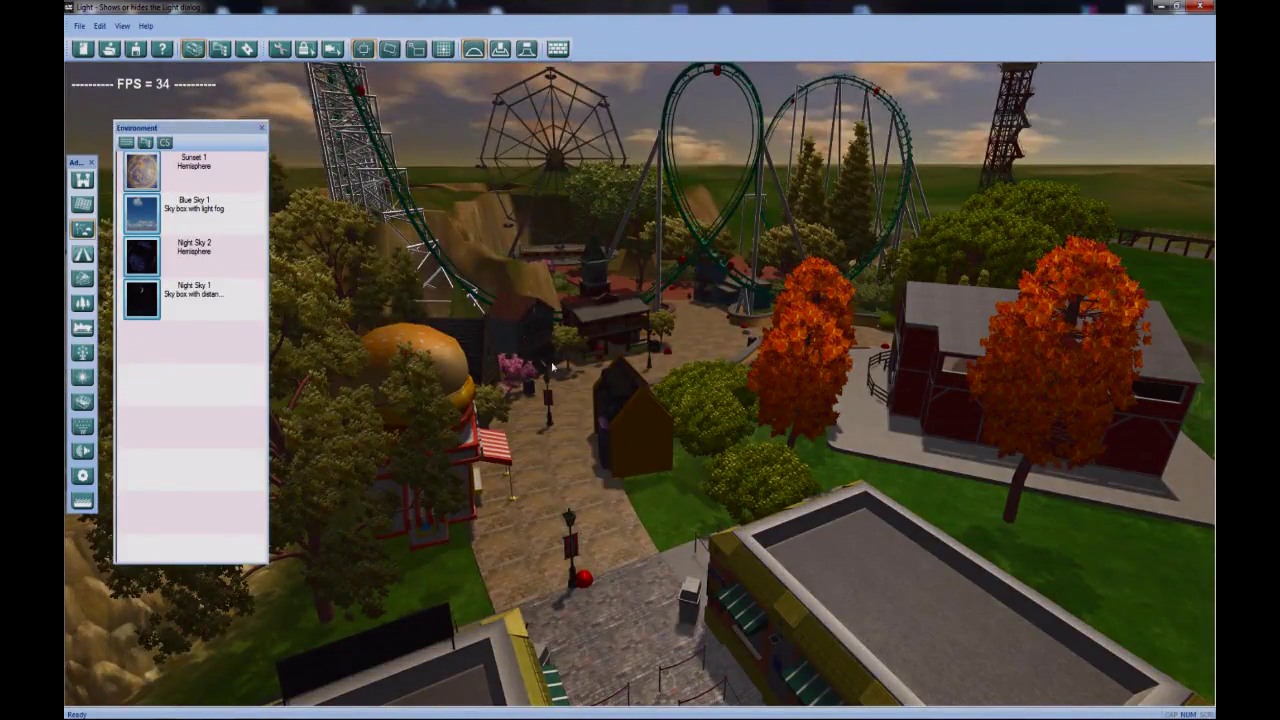
# Open the settings of the sunset environment and switch its Night lighting on and back off
pyautogui.moveTo(552, 367); pyautogui.dragTo(557, 405, button='right')
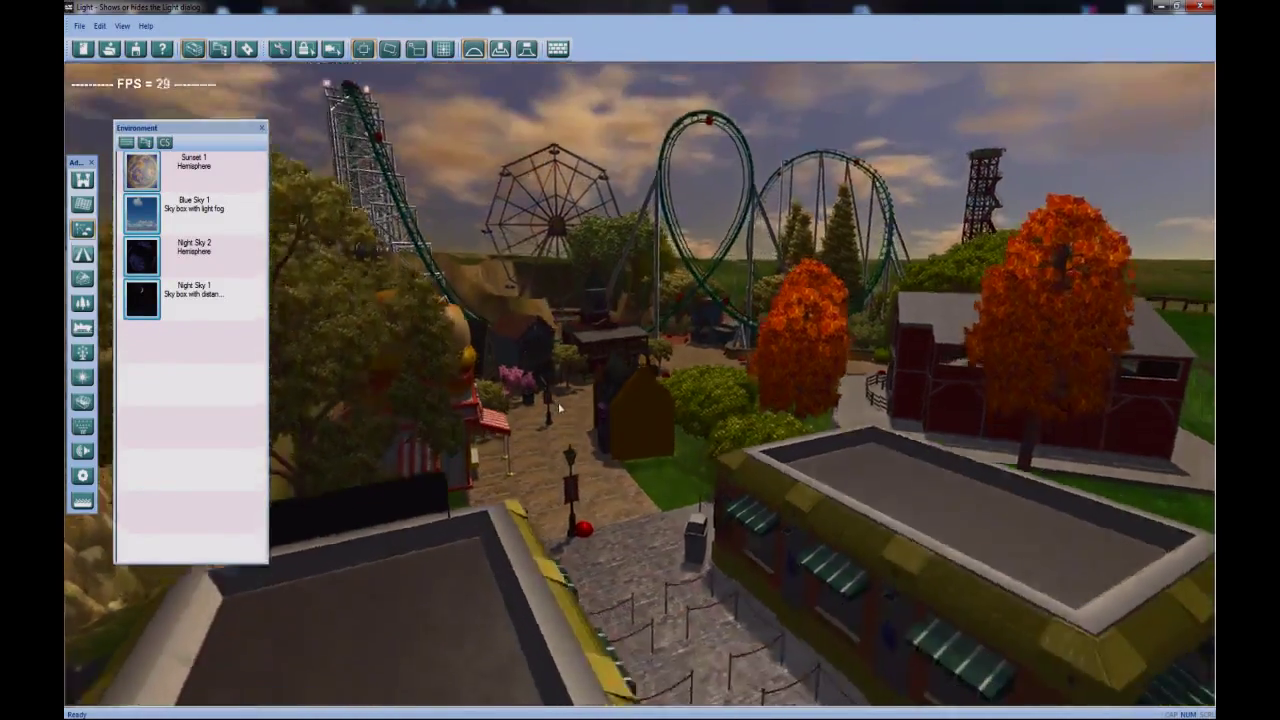
pyautogui.scroll(5, 557, 406)
pyautogui.click(125, 144)
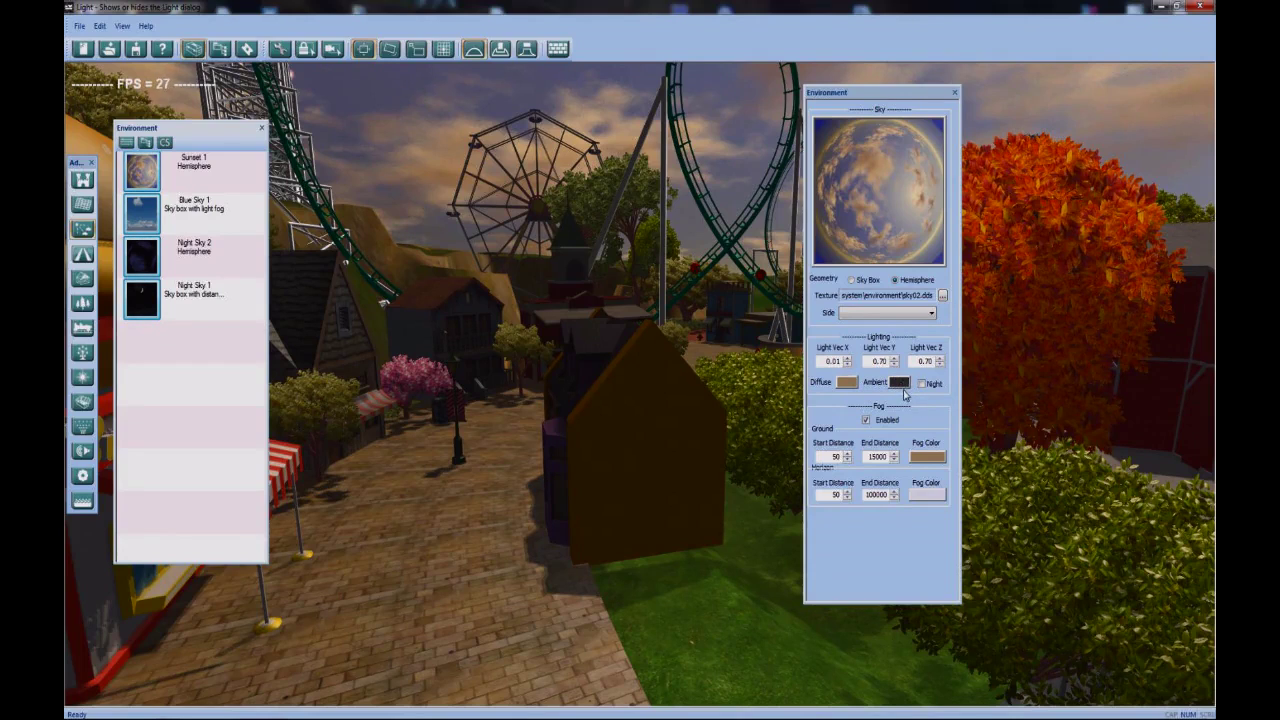
pyautogui.click(921, 384)
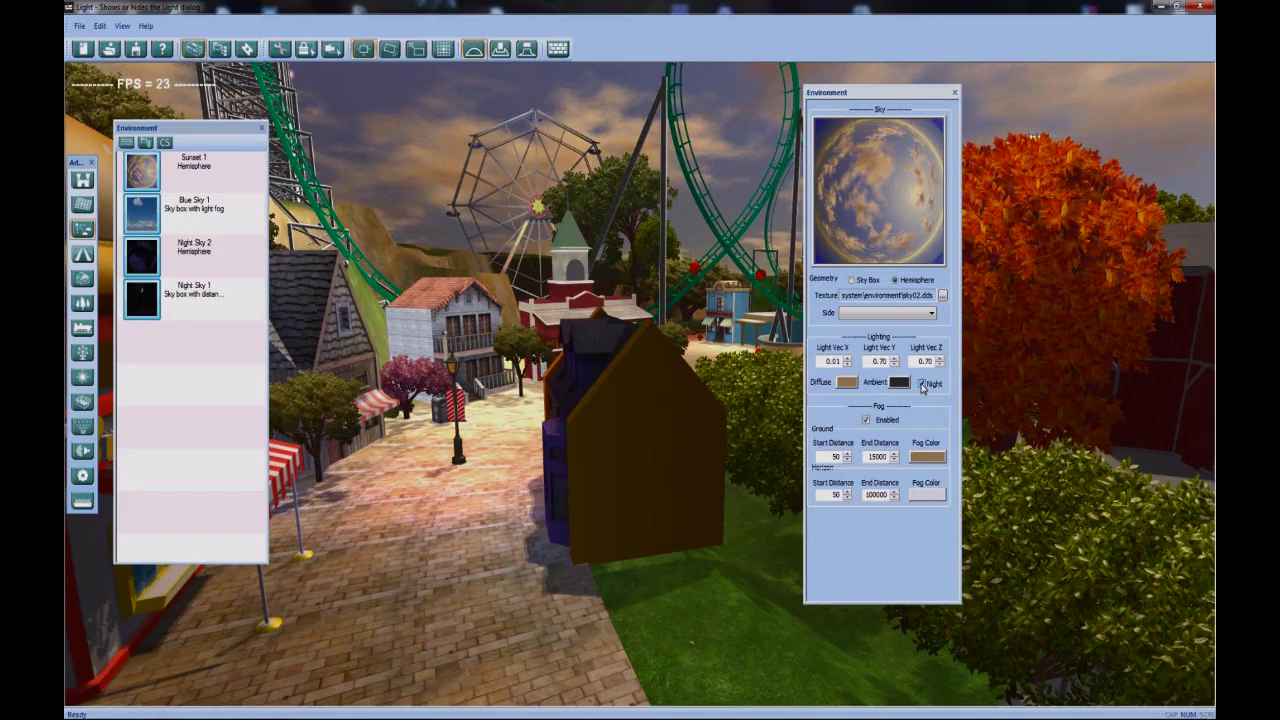
pyautogui.click(921, 385)
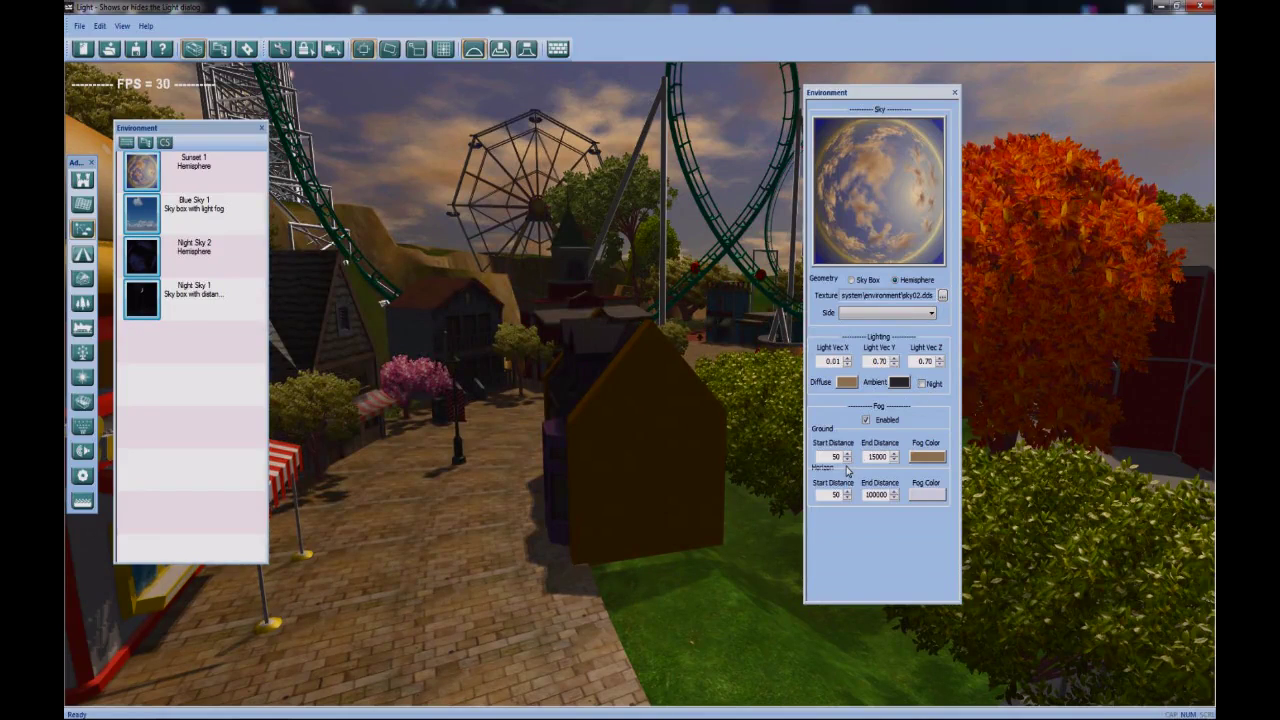
# Try a ground fog end distance of 150, then set it to 1500
pyautogui.press('Return')
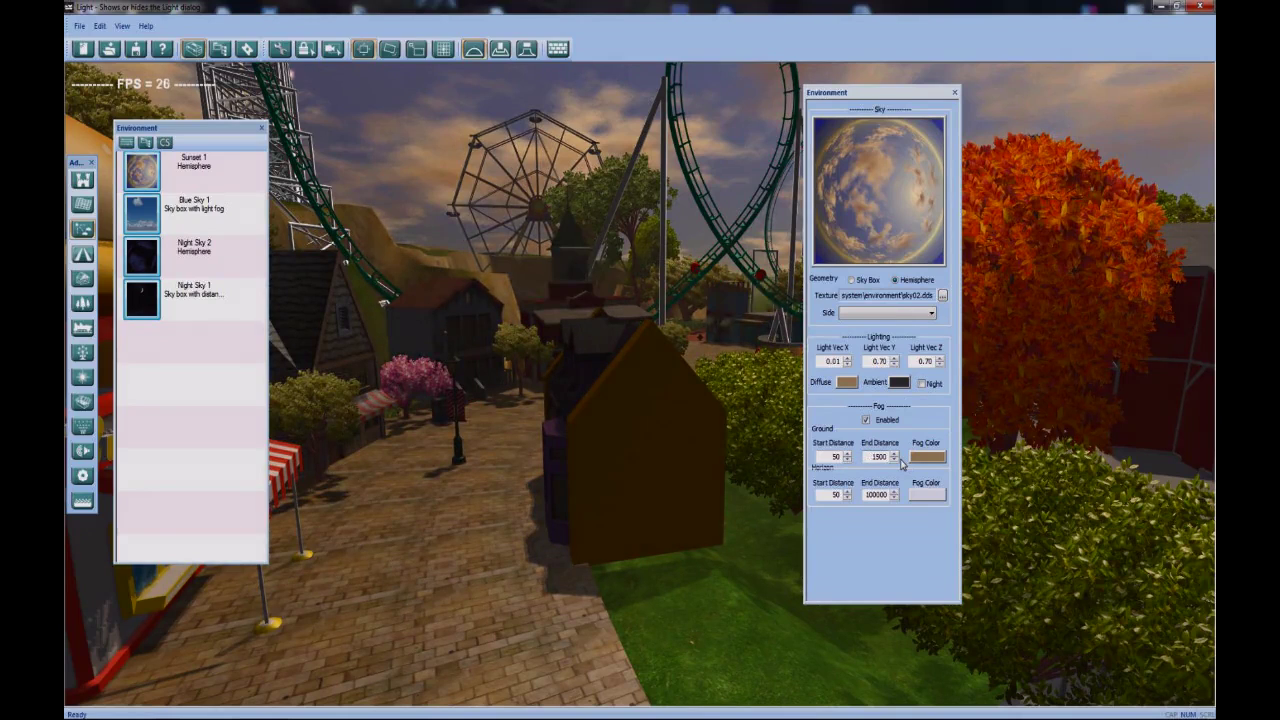
pyautogui.press('BackSpace')
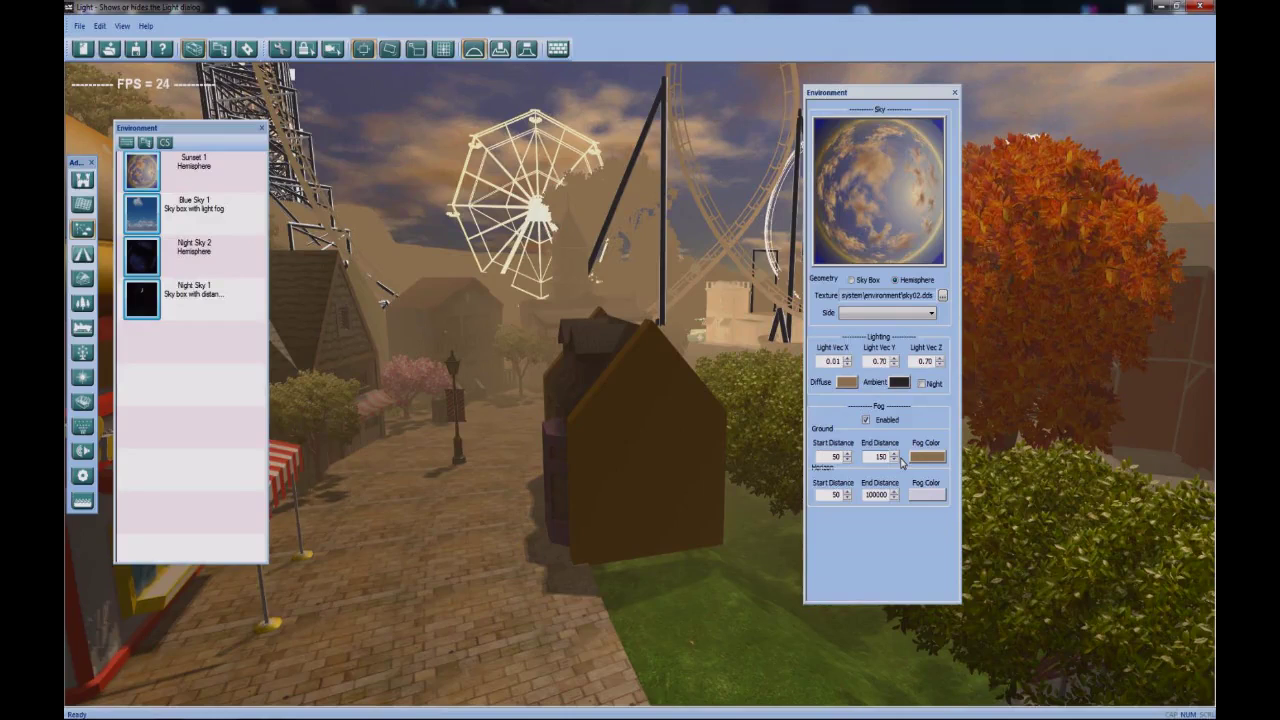
pyautogui.write('0')
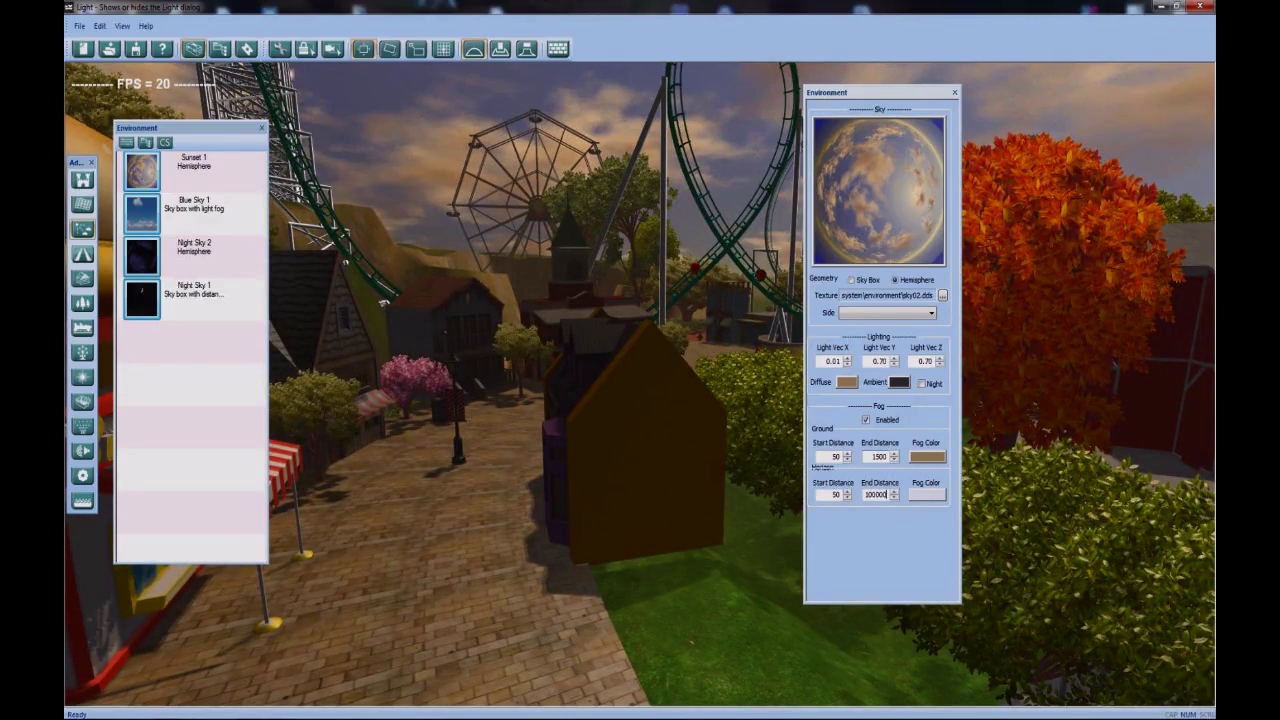
# Toggle the sunset environment's fog off and on several times to compare the scene
pyautogui.click(866, 421)
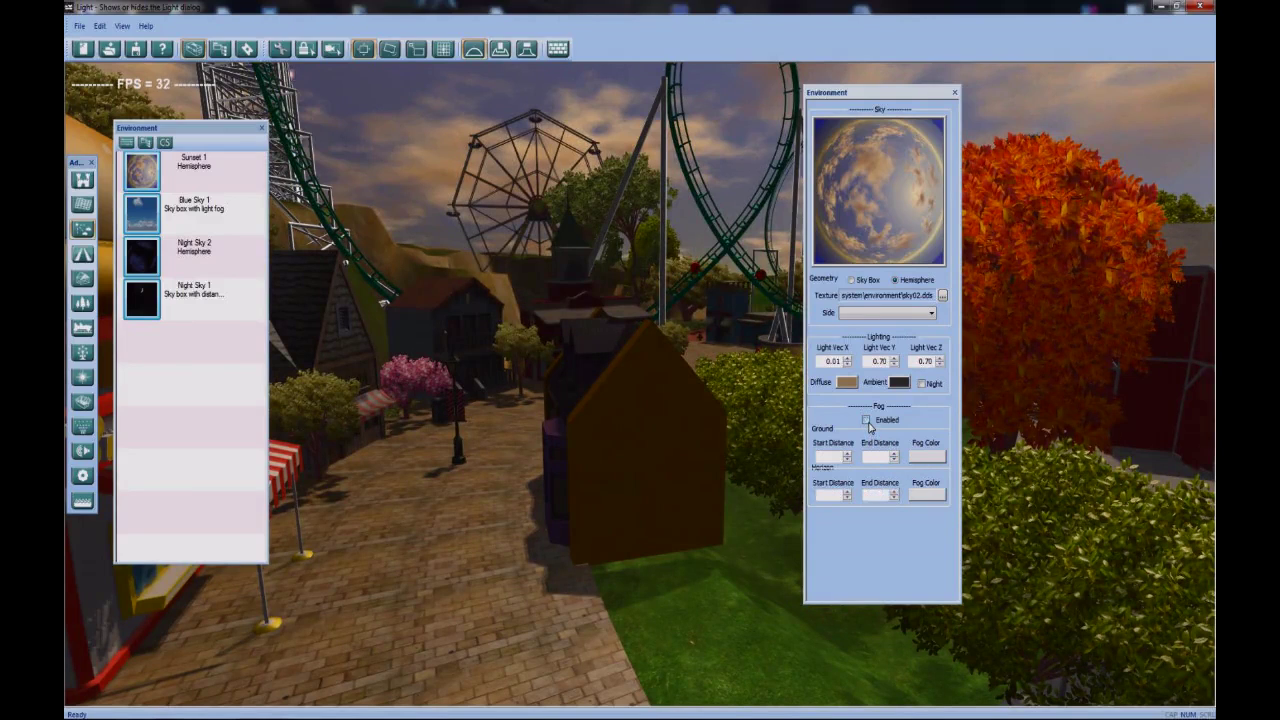
pyautogui.click(866, 421)
pyautogui.click(868, 422)
pyautogui.click(868, 422)
pyautogui.click(868, 422)
# Open the night environment's settings and set its ambient light colour to black
pyautogui.moveTo(450, 547); pyautogui.dragTo(496, 543, button='middle')
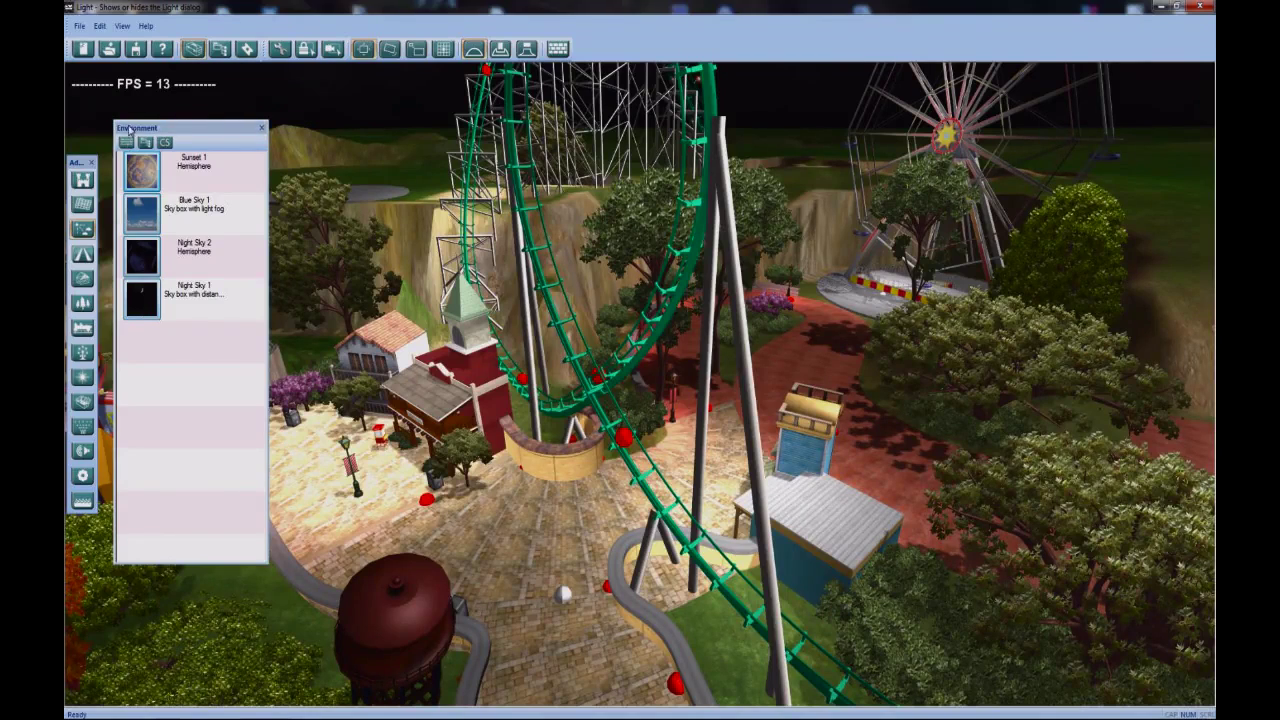
pyautogui.click(128, 143)
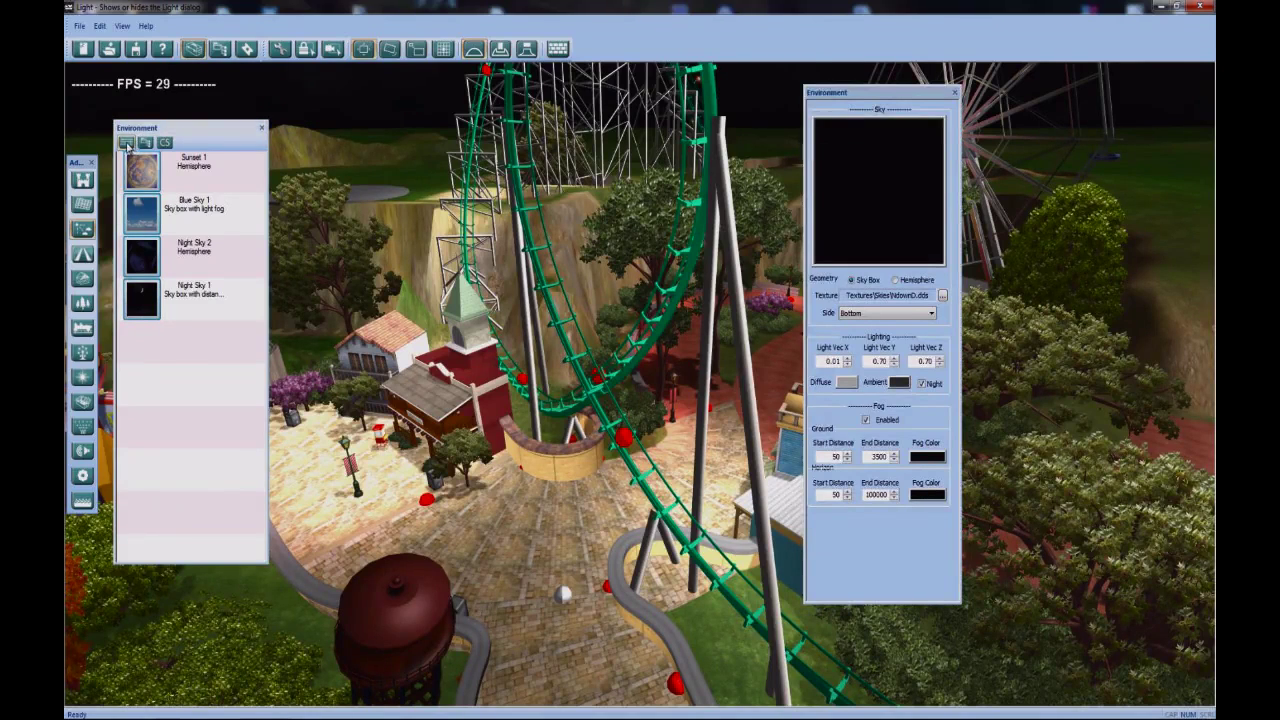
pyautogui.click(899, 382)
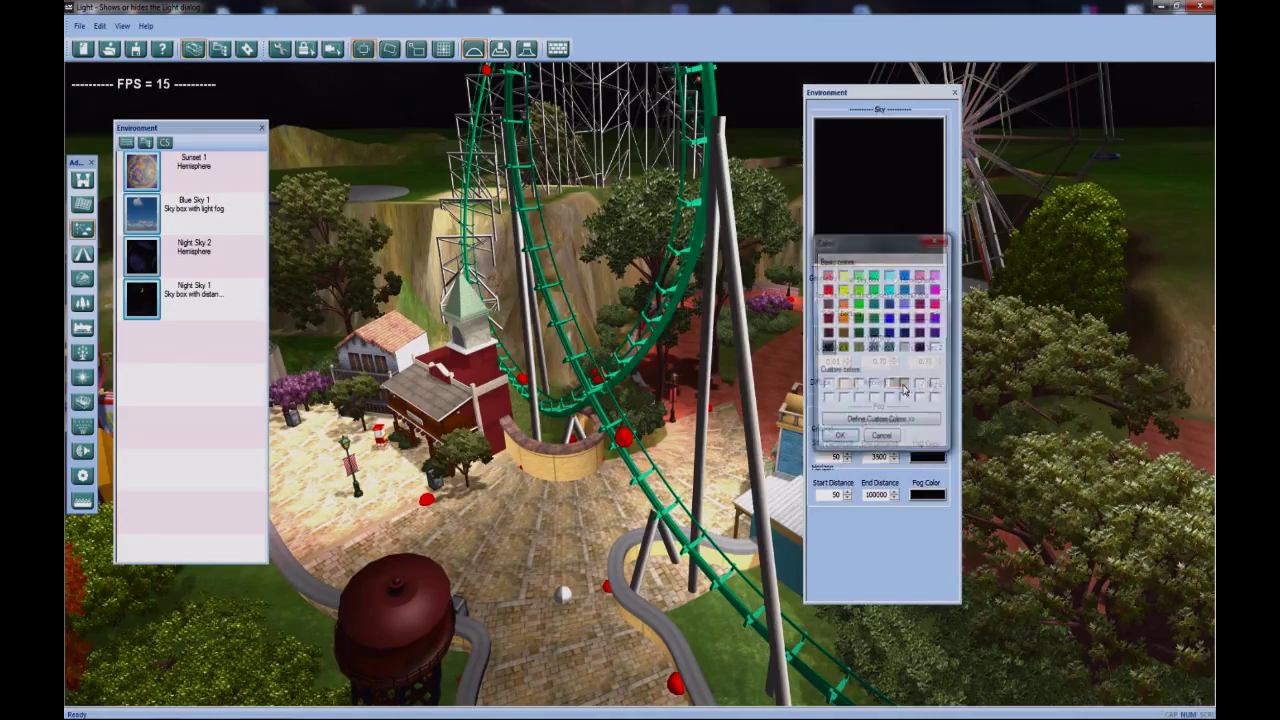
pyautogui.click(828, 348)
pyautogui.click(838, 440)
pyautogui.moveTo(555, 376); pyautogui.dragTo(755, 388, button='middle')
# Choose a darker basic colour for the night environment's diffuse light and close the environment settings
pyautogui.click(846, 383)
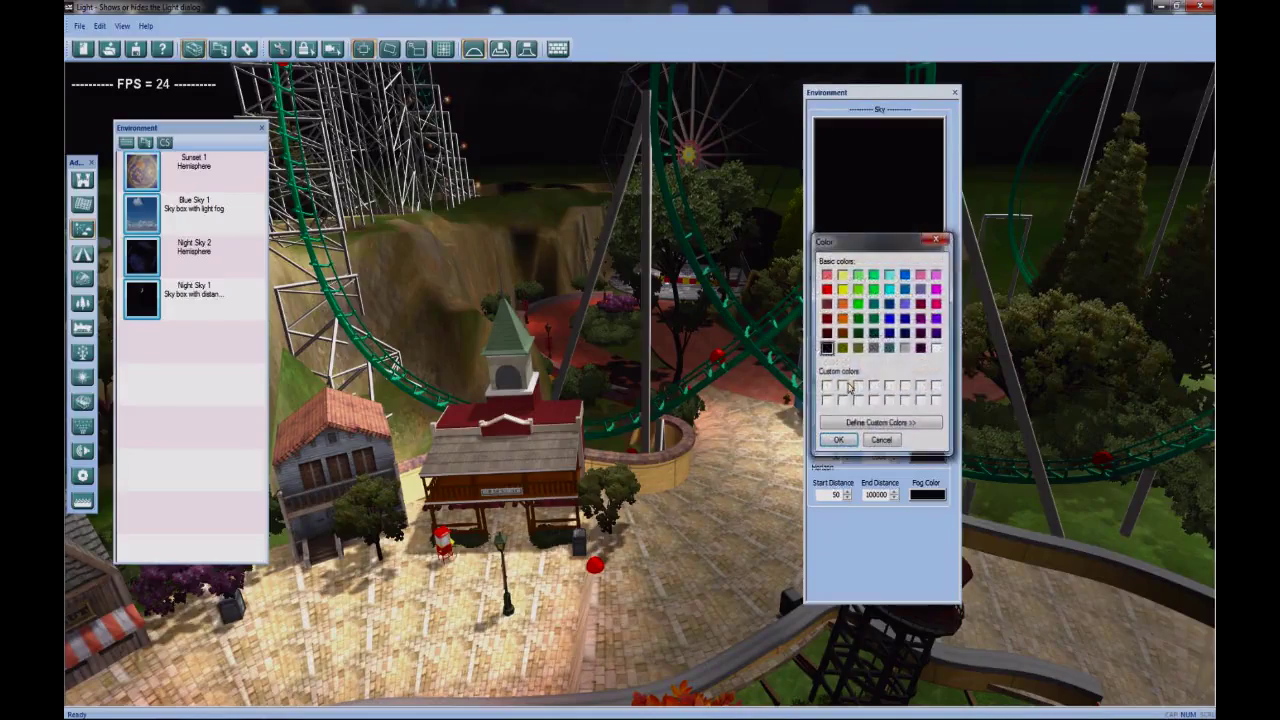
pyautogui.click(875, 357)
pyautogui.click(845, 447)
pyautogui.moveTo(483, 422); pyautogui.dragTo(769, 288, button='middle')
pyautogui.click(955, 93)
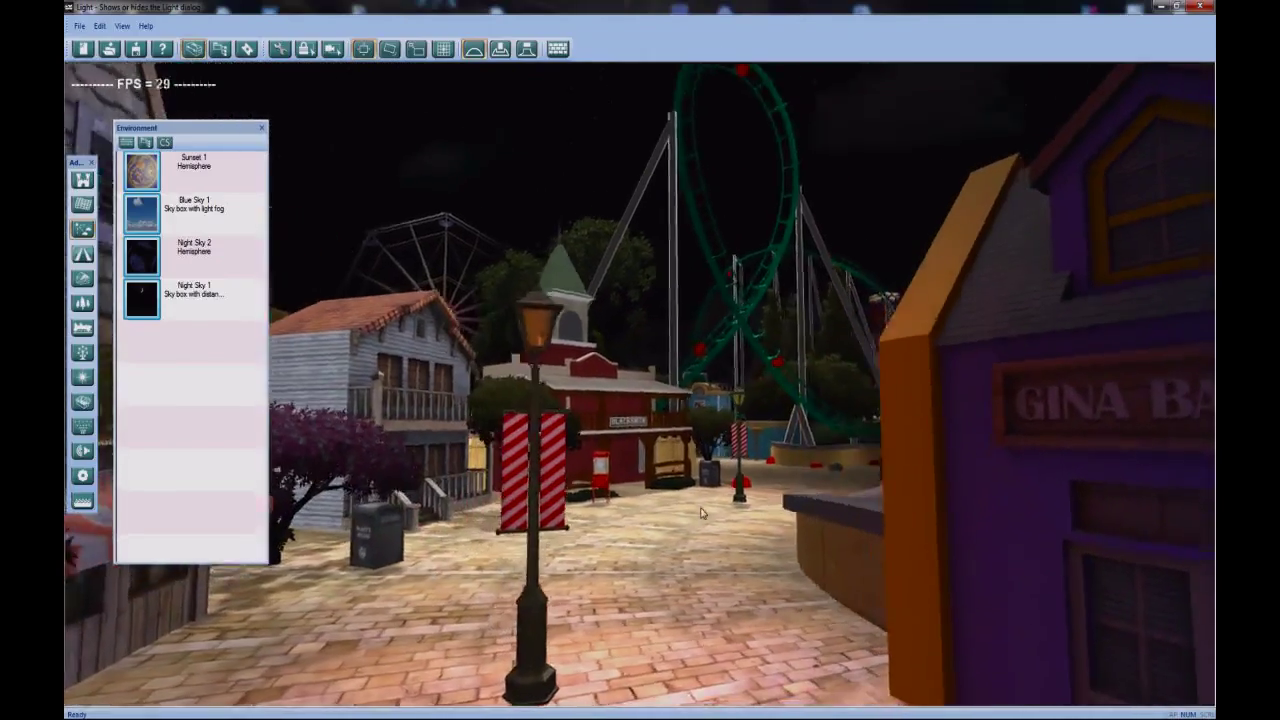
# Examine the night lighting at street level along the shops and around the burger stand
pyautogui.moveTo(701, 513)
pyautogui.mouseDown(button='middle')
pyautogui.moveTo(696, 480)
pyautogui.moveTo(693, 512)
pyautogui.mouseUp(button='middle')
pyautogui.scroll(-5, 678, 394)
pyautogui.scroll(-3, 677, 392)
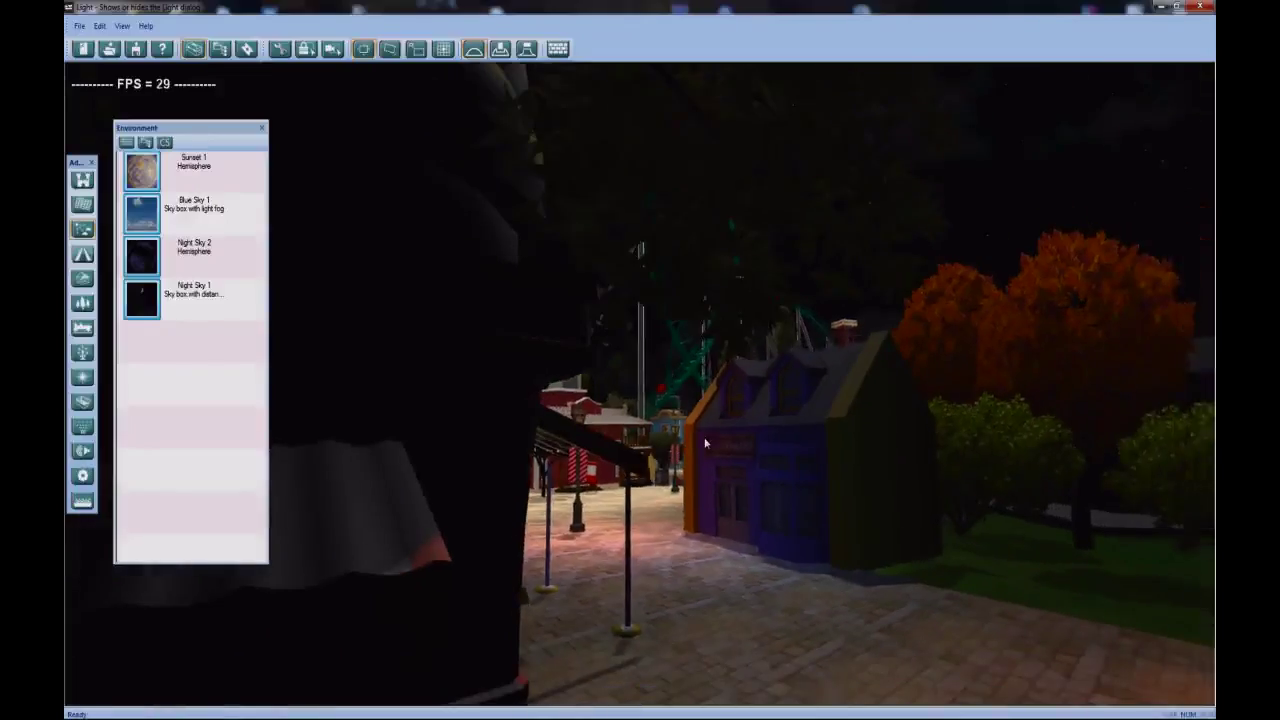
pyautogui.moveTo(500, 470); pyautogui.dragTo(596, 488, button='middle')
pyautogui.scroll(-4, 734, 466)
pyautogui.scroll(3, 674, 474)
pyautogui.moveTo(727, 402); pyautogui.dragTo(657, 411, button='middle')
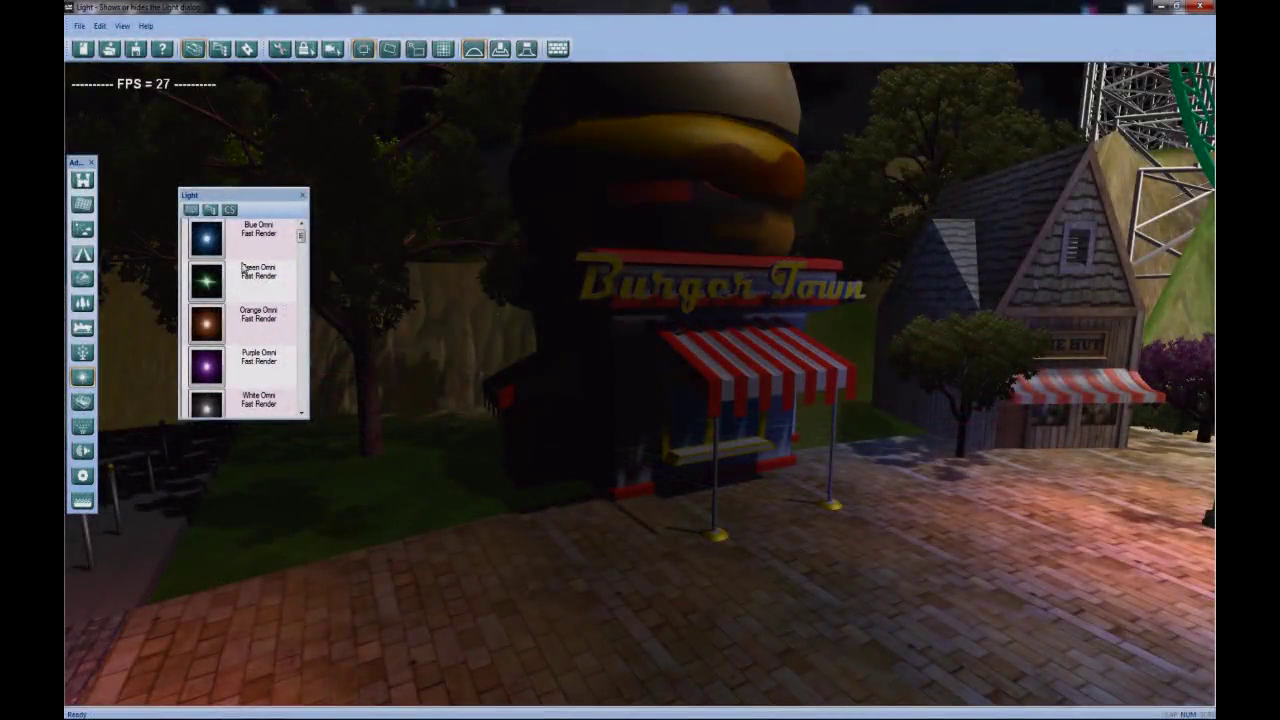
# Place a Purple Omni light on the brick walkway in front of the burger stand's corner
pyautogui.moveTo(300, 240); pyautogui.dragTo(302, 401)
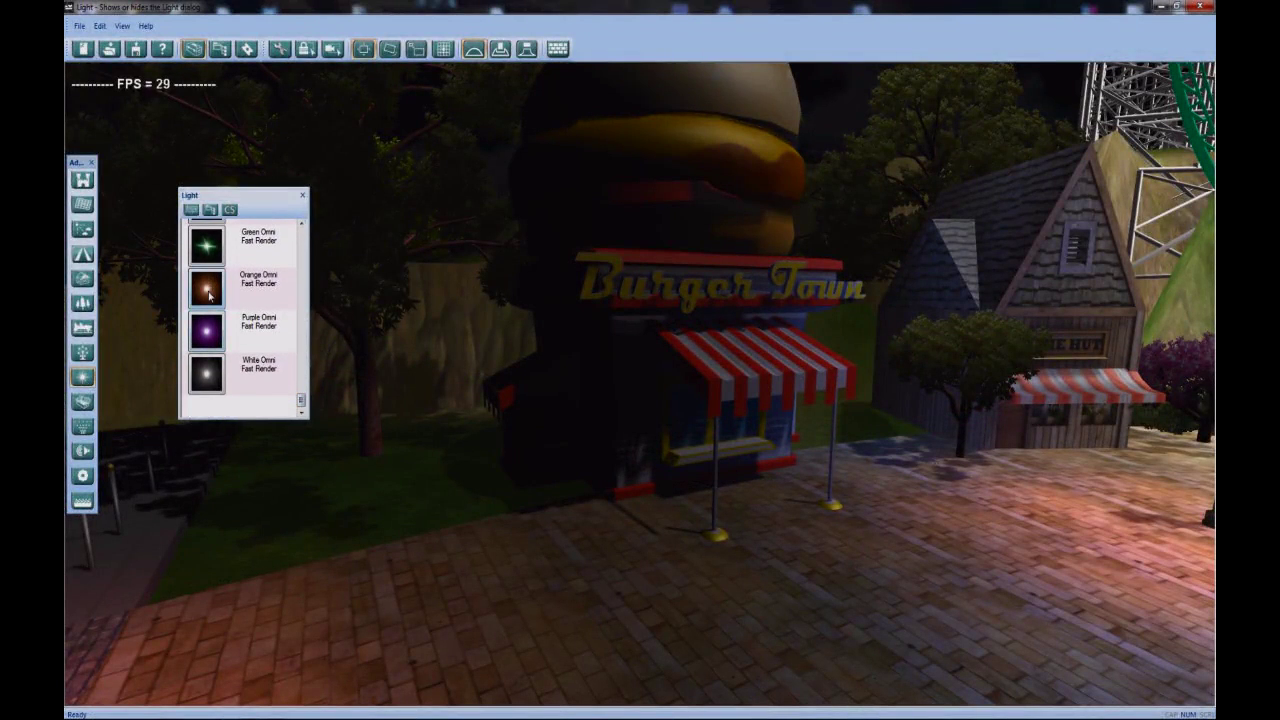
pyautogui.click(213, 334)
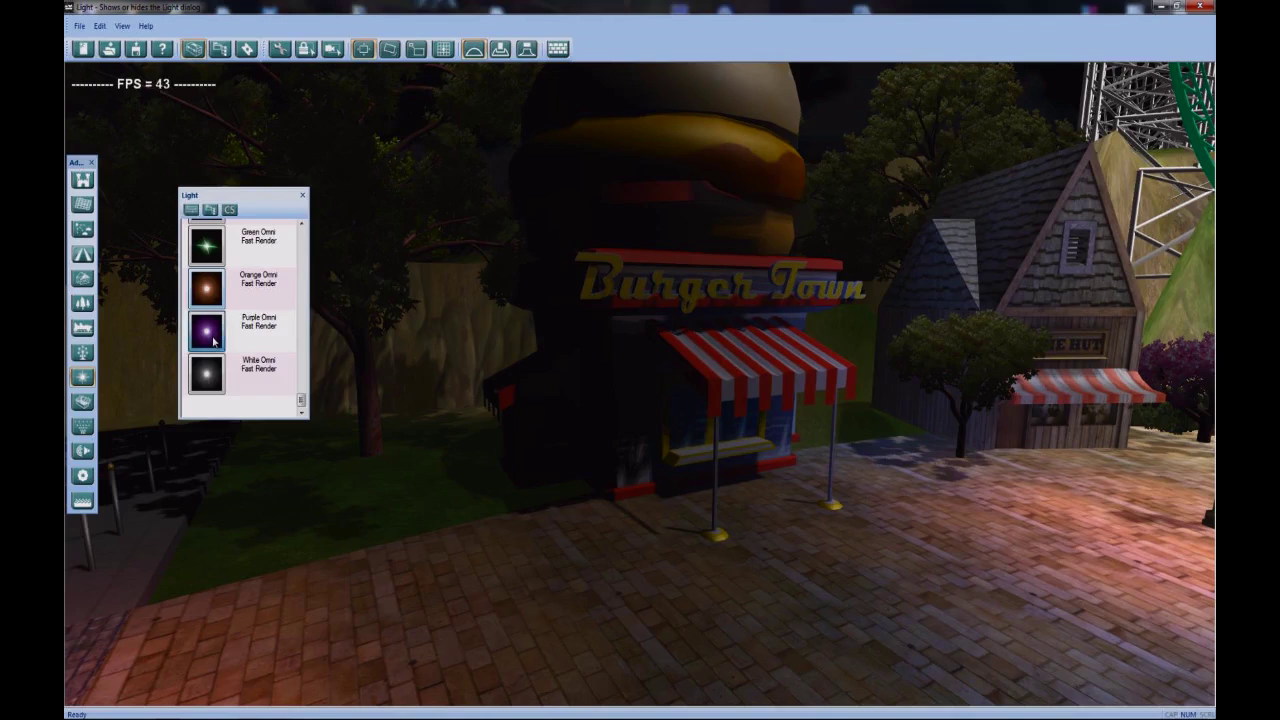
pyautogui.click(565, 541)
pyautogui.moveTo(565, 541); pyautogui.dragTo(605, 516)
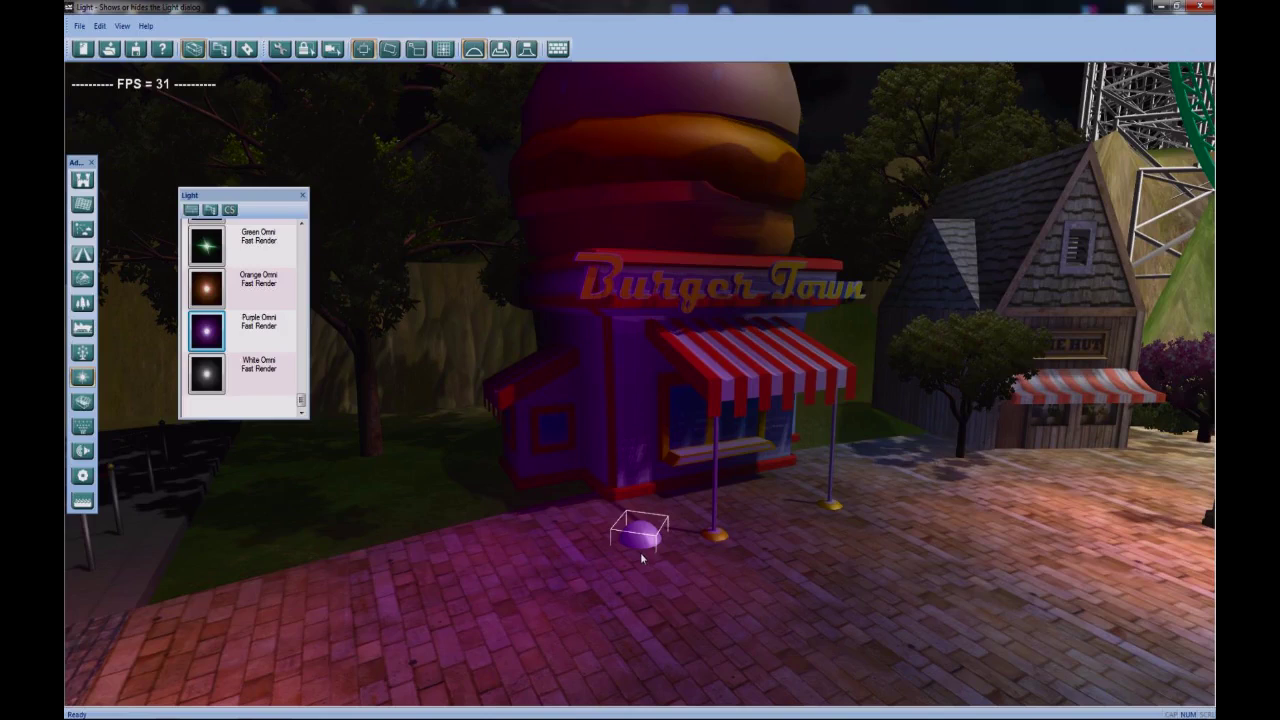
pyautogui.click(642, 556)
pyautogui.click(641, 545)
pyautogui.scroll(-4, 637, 555)
pyautogui.scroll(4, 638, 558)
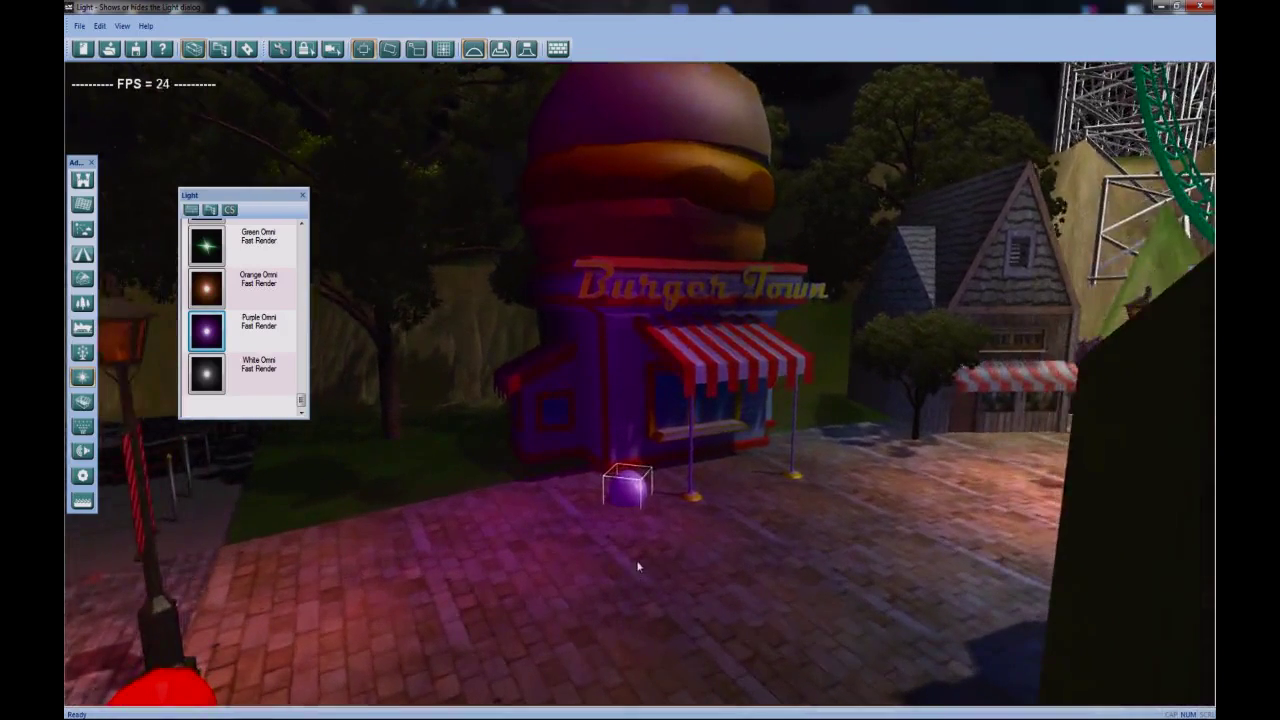
# Open the placed light's properties and change its colour to a custom orange-brown, 7d4e1f
pyautogui.click(194, 213)
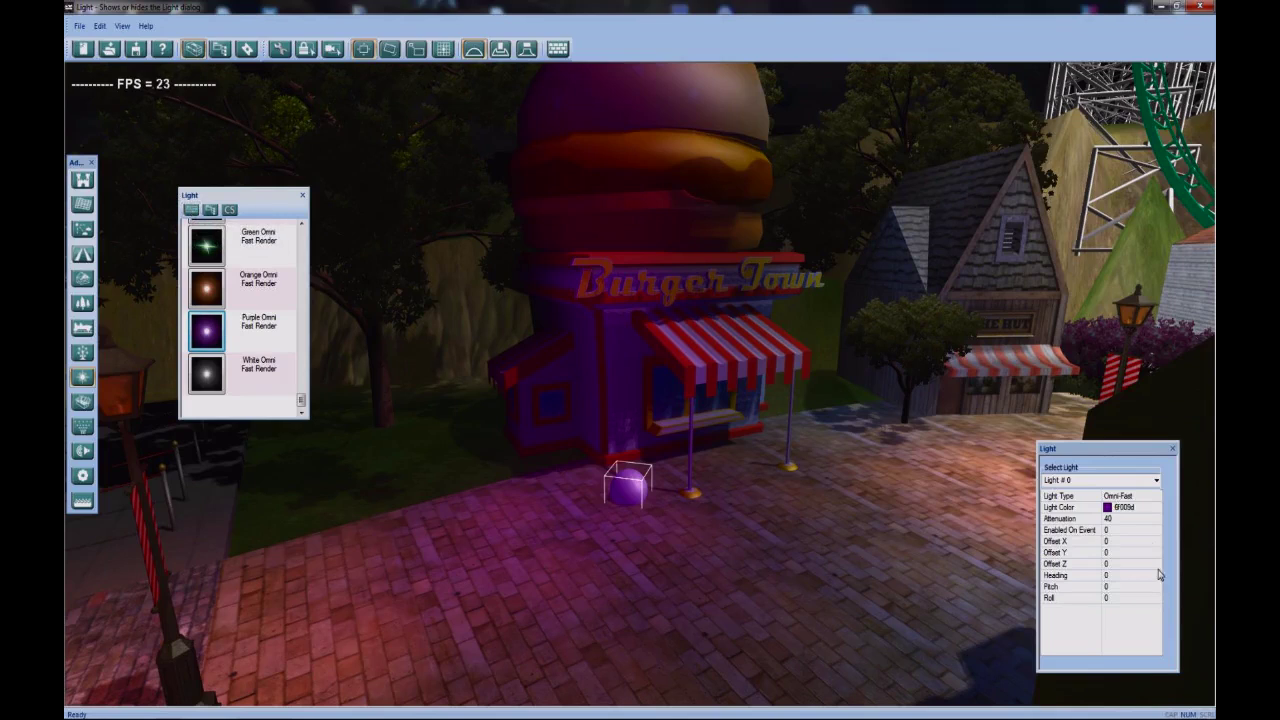
pyautogui.click(1120, 507)
pyautogui.click(1157, 507)
pyautogui.click(922, 228)
pyautogui.moveTo(922, 228); pyautogui.dragTo(922, 218)
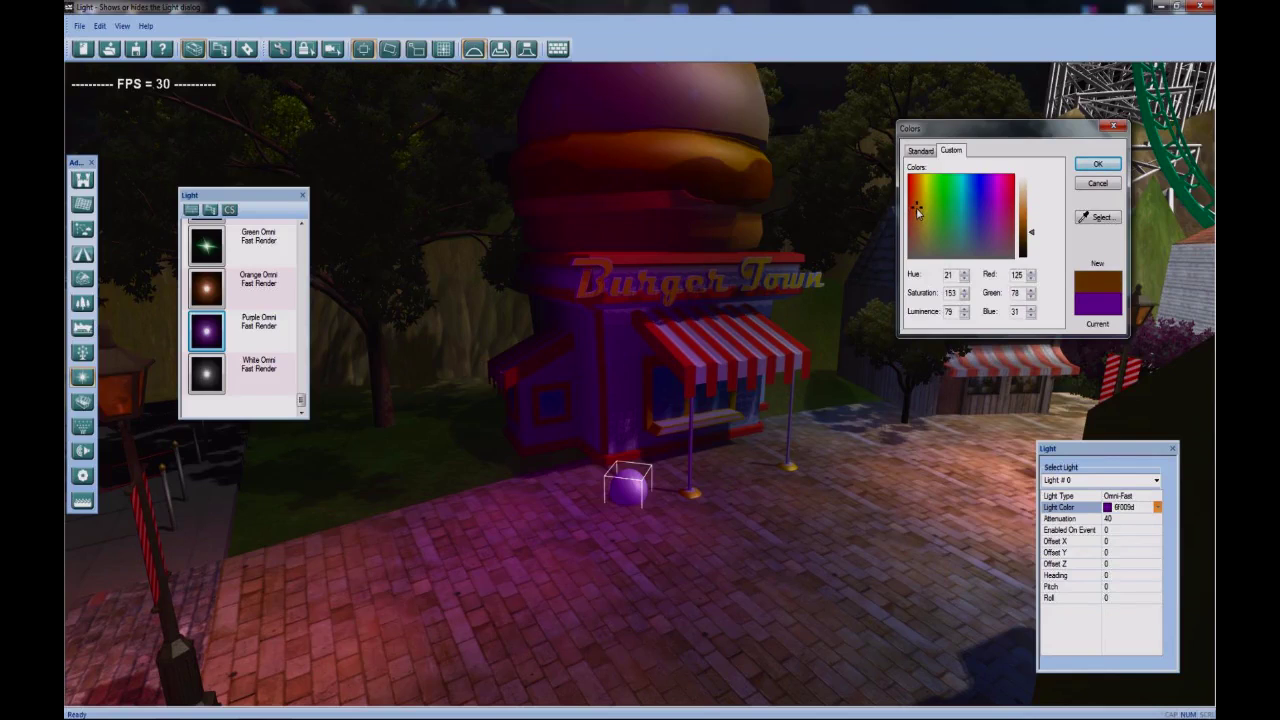
pyautogui.click(1100, 165)
pyautogui.moveTo(772, 404); pyautogui.dragTo(783, 434, button='middle')
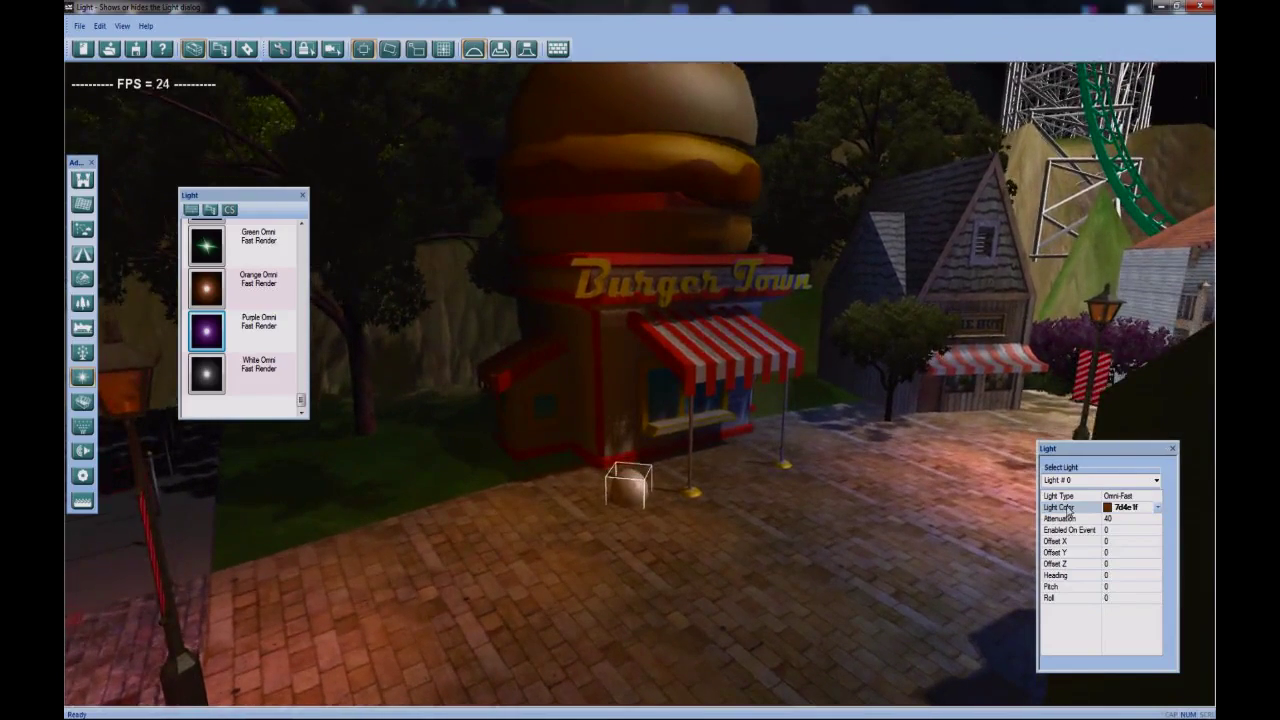
# Vary the light's attenuation between 27 and 60 to compare its reach, and leave it at 30
pyautogui.click(1140, 520)
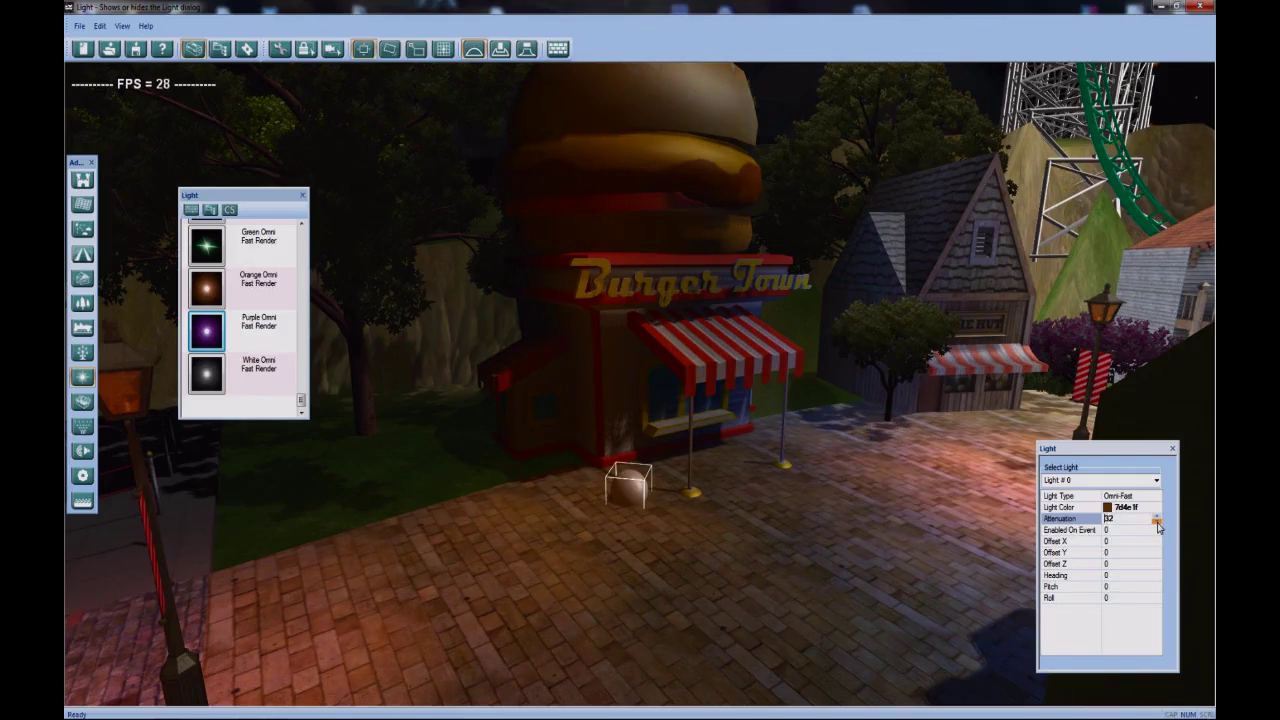
pyautogui.click(1158, 527)
pyautogui.click(1157, 521)
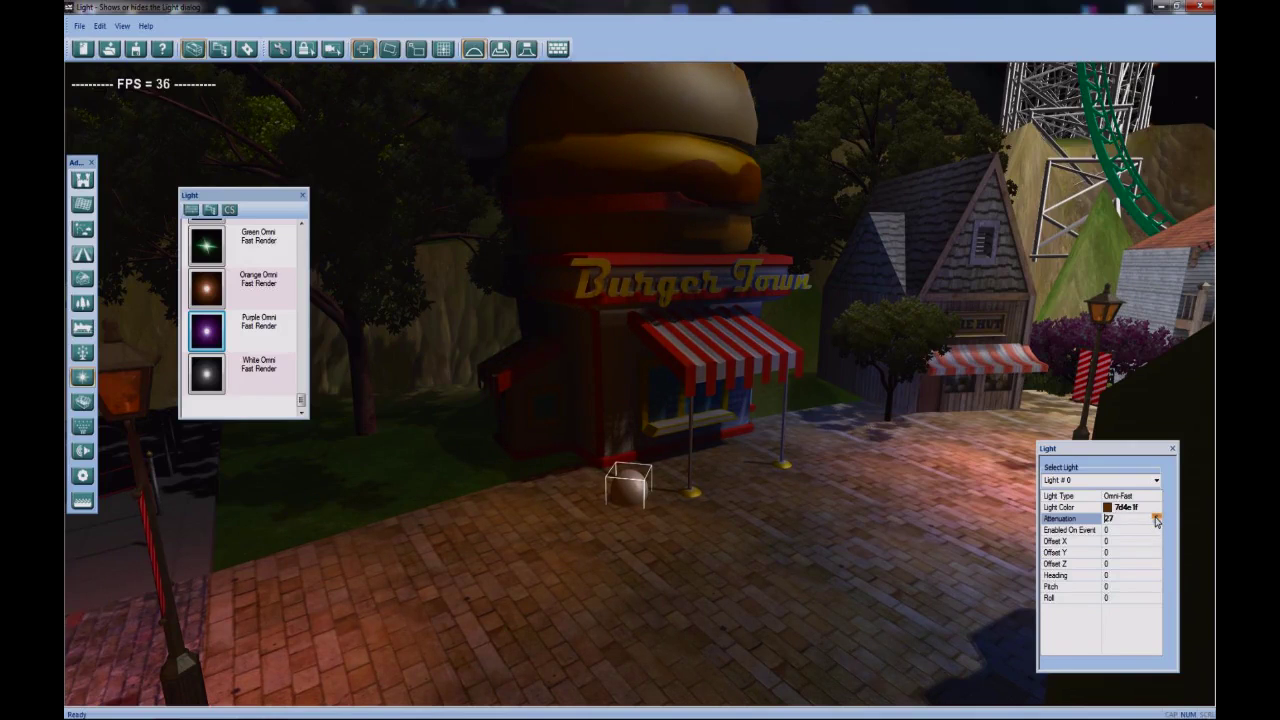
pyautogui.click(1156, 517)
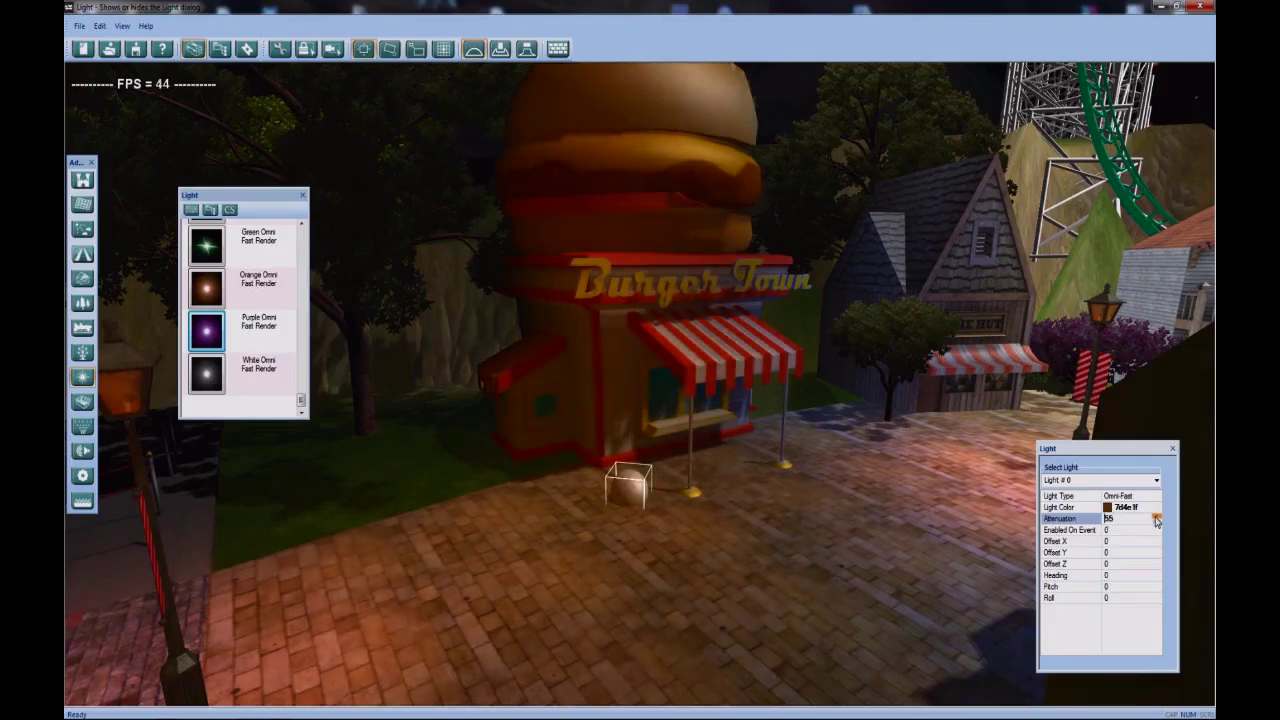
pyautogui.moveTo(751, 609)
pyautogui.mouseDown(button='middle')
pyautogui.moveTo(704, 637)
pyautogui.moveTo(745, 627)
pyautogui.mouseUp(button='middle')
pyautogui.click(1150, 520)
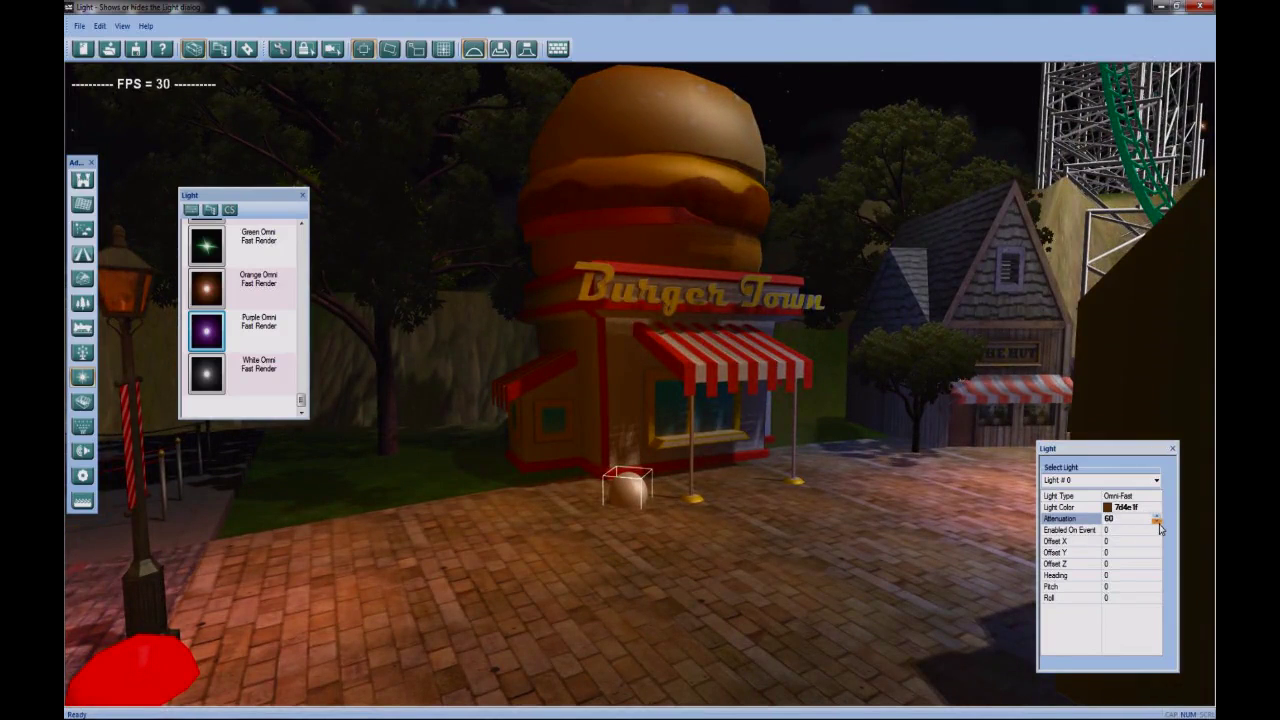
pyautogui.click(1157, 523)
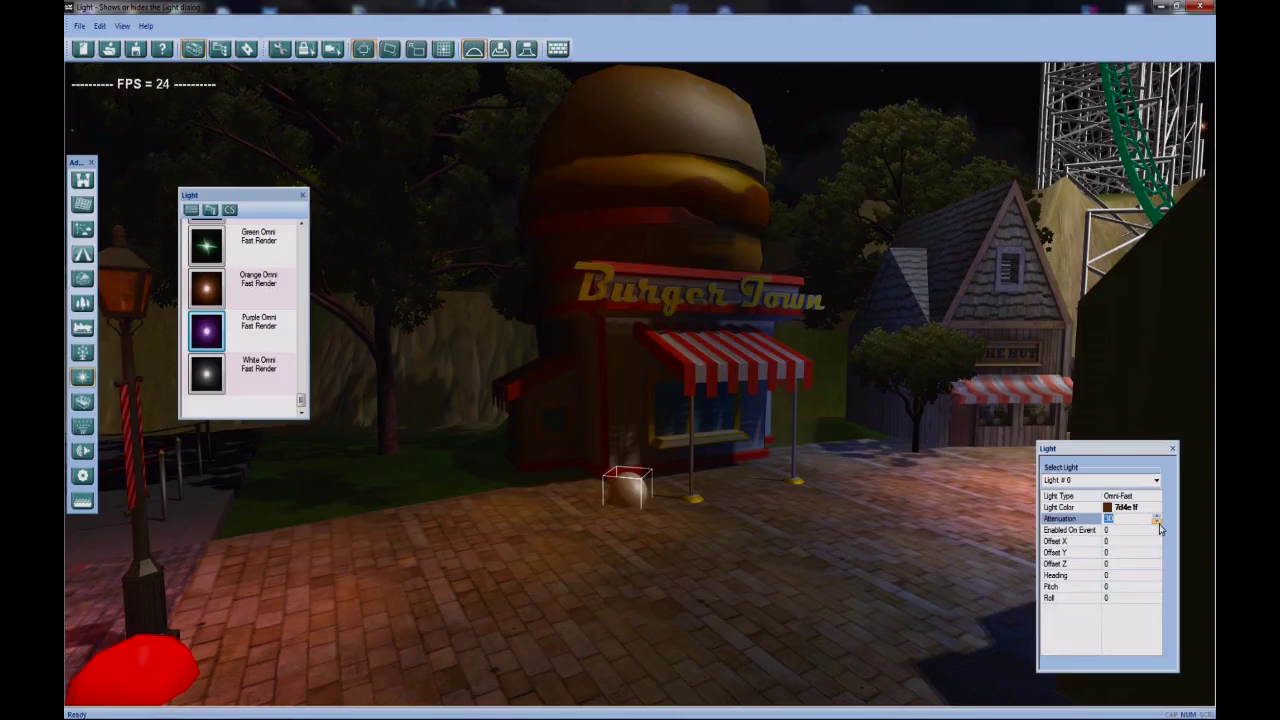
# Change the light type of the burger stand's light to Omni-HD
pyautogui.click(1144, 497)
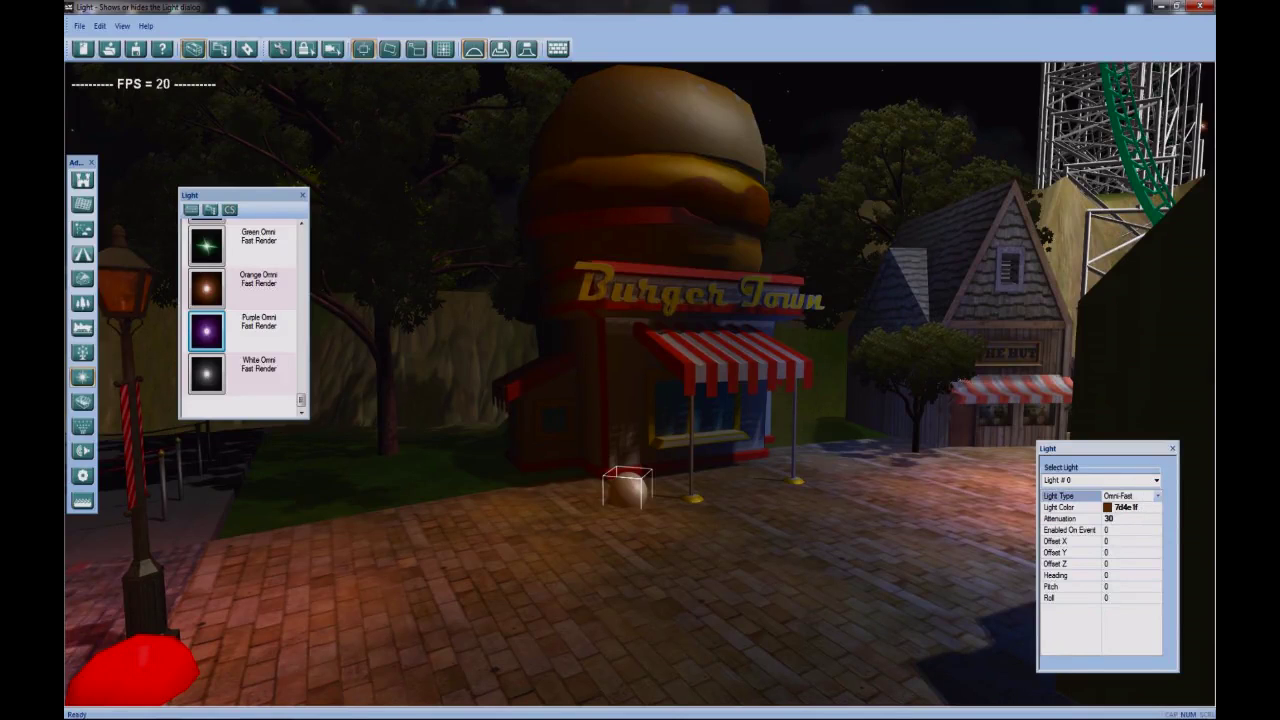
pyautogui.click(1157, 497)
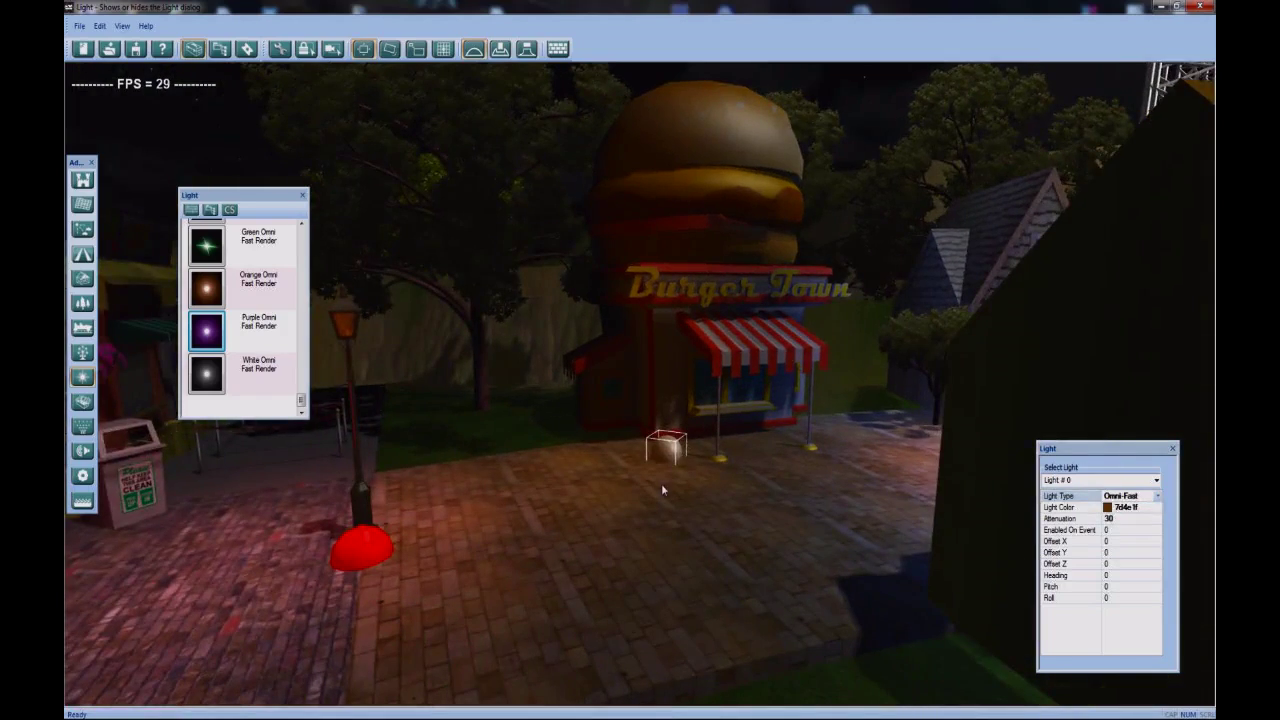
pyautogui.moveTo(669, 489); pyautogui.dragTo(753, 432, button='middle')
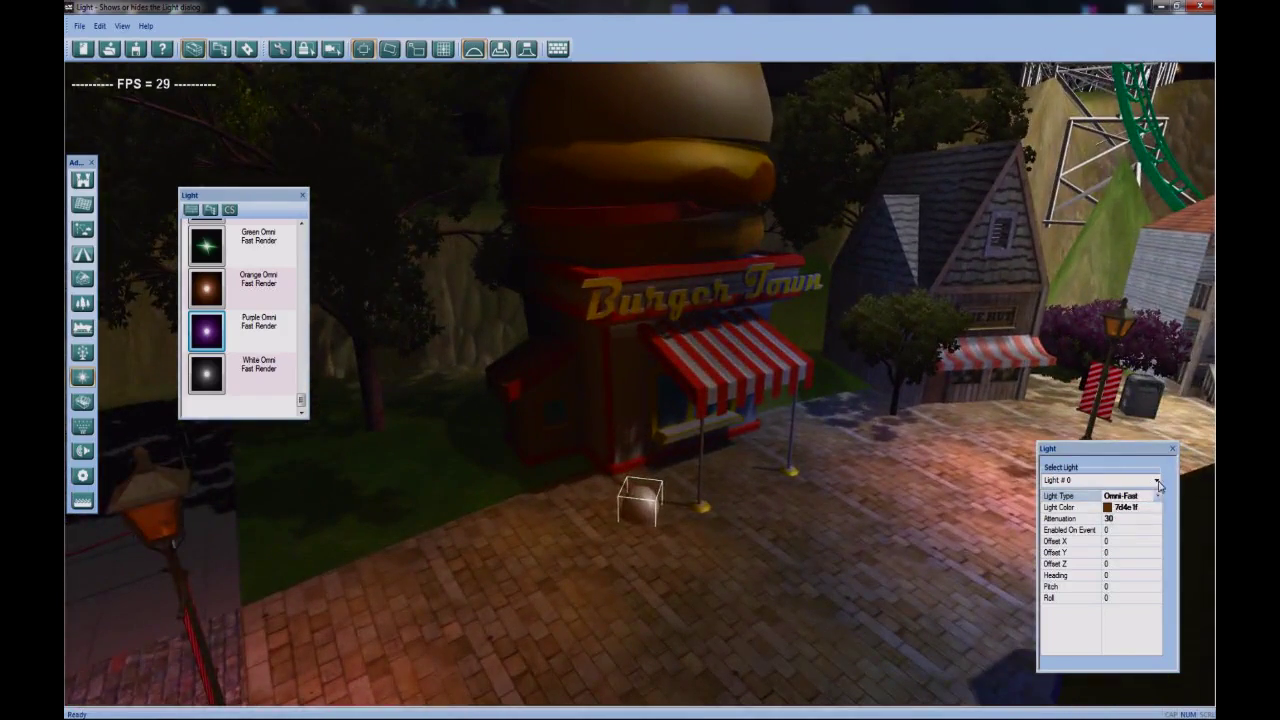
pyautogui.click(1157, 497)
pyautogui.click(1150, 516)
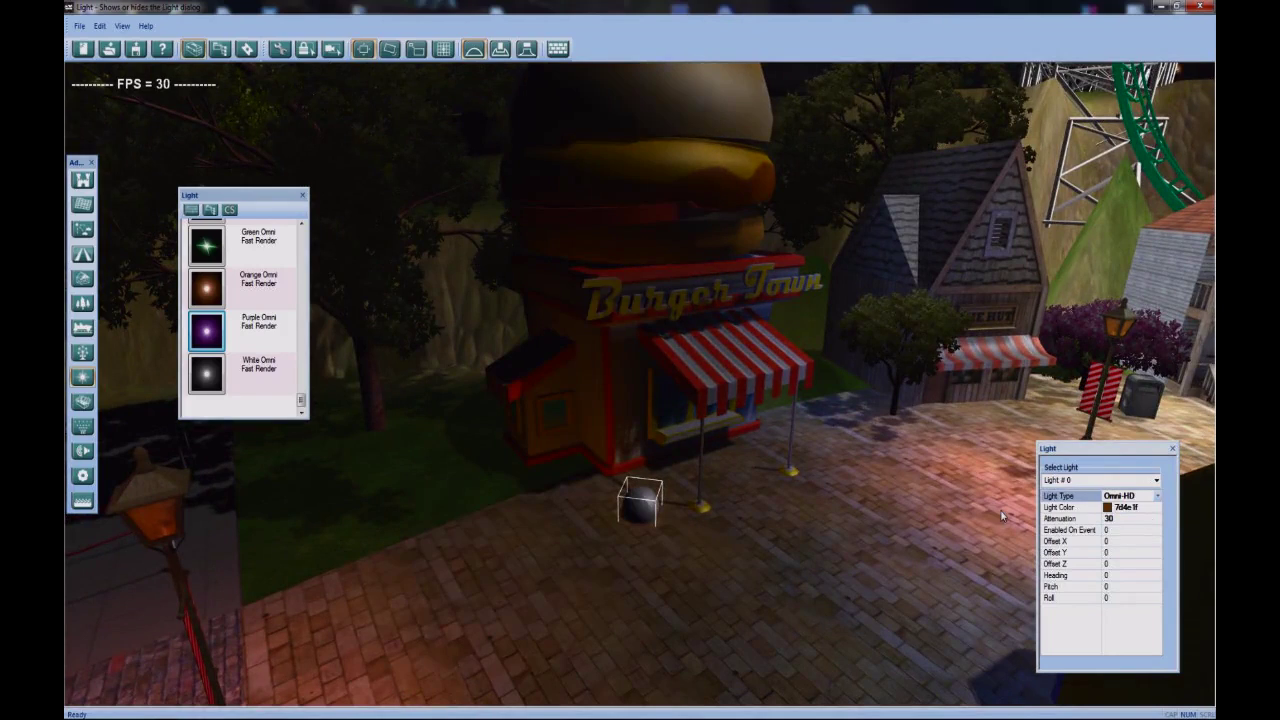
# Set the burger stand light's attenuation to 55 and examine its glow on the stand from closer up
pyautogui.moveTo(706, 459); pyautogui.dragTo(704, 514, button='middle')
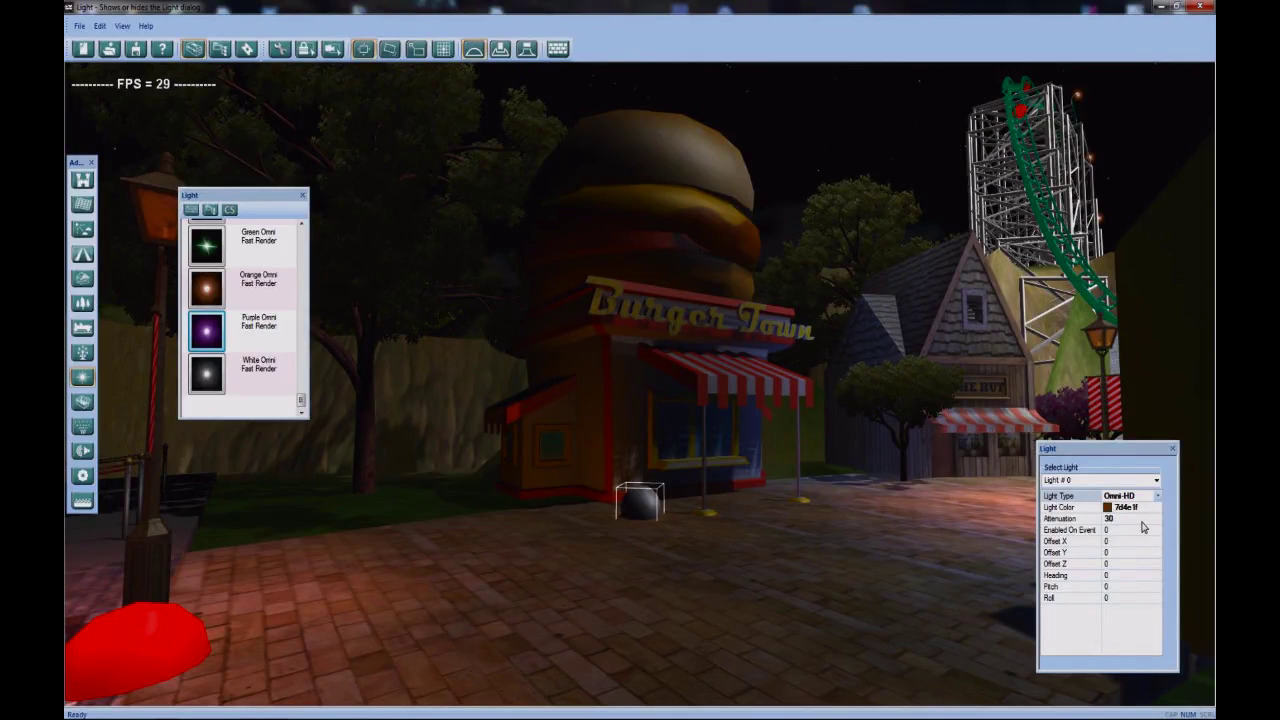
pyautogui.click(1145, 519)
pyautogui.click(1157, 517)
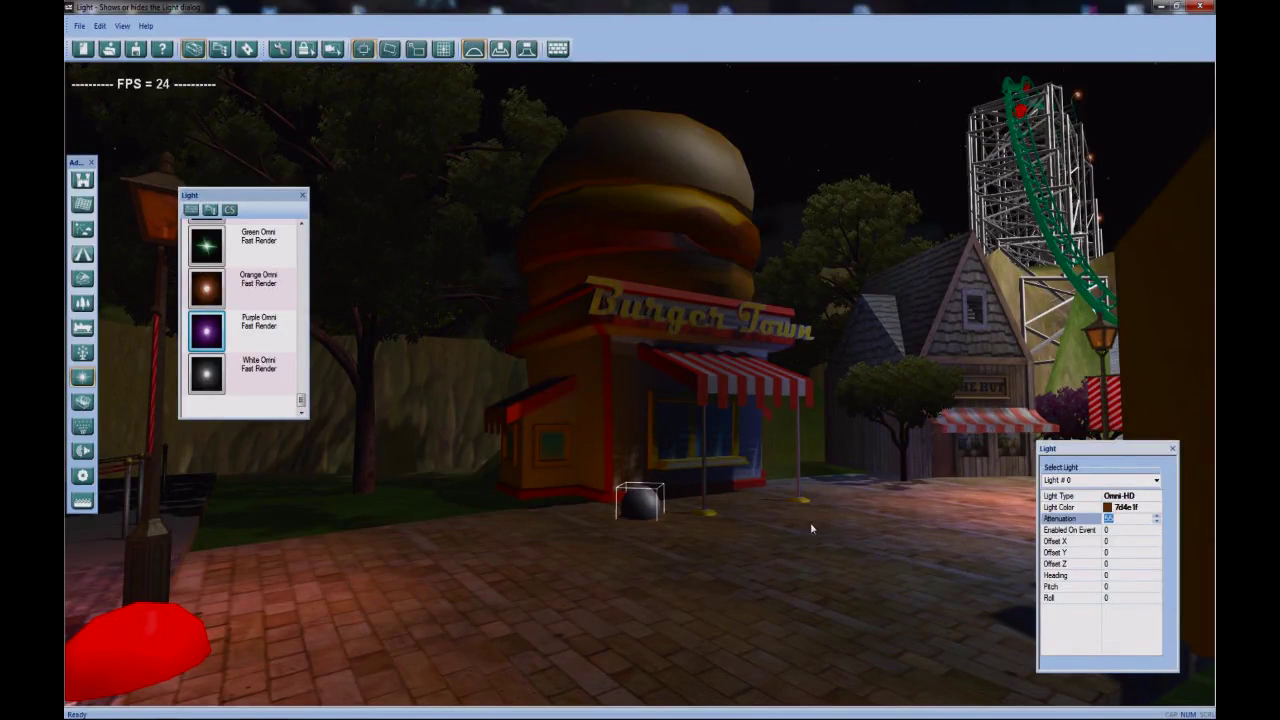
pyautogui.moveTo(803, 529); pyautogui.dragTo(705, 526, button='middle')
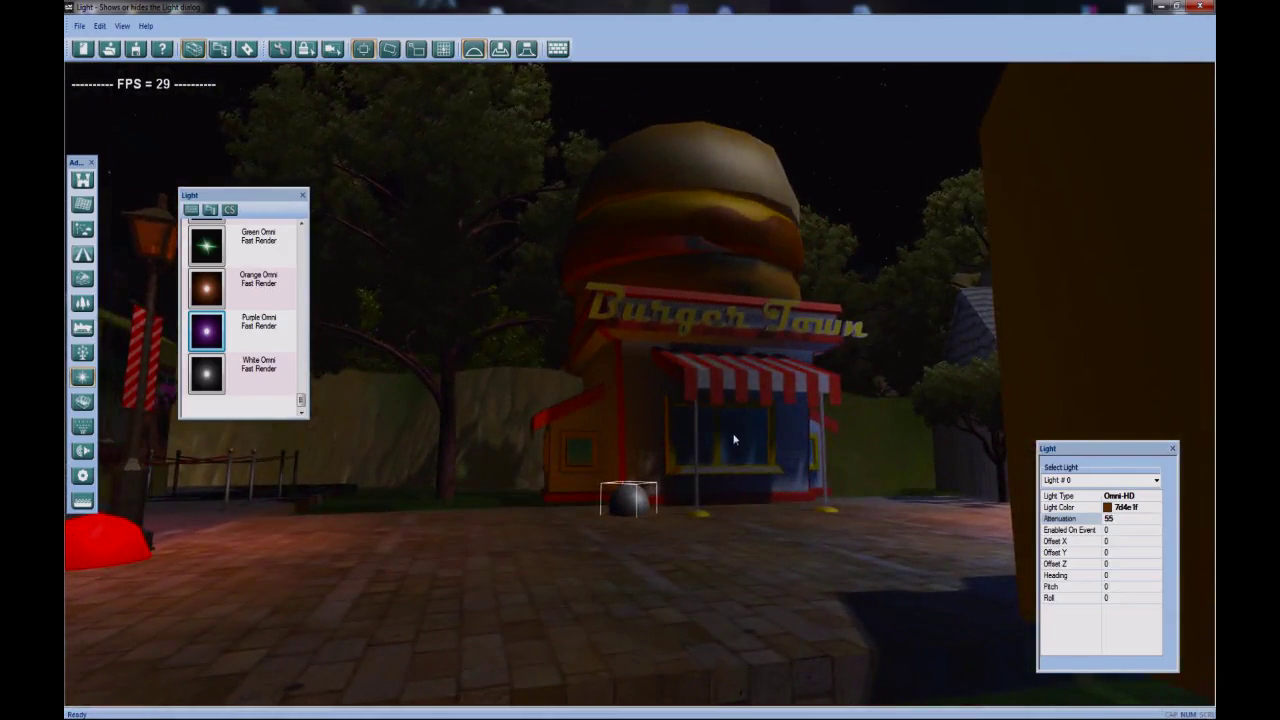
pyautogui.moveTo(731, 445); pyautogui.dragTo(806, 183)
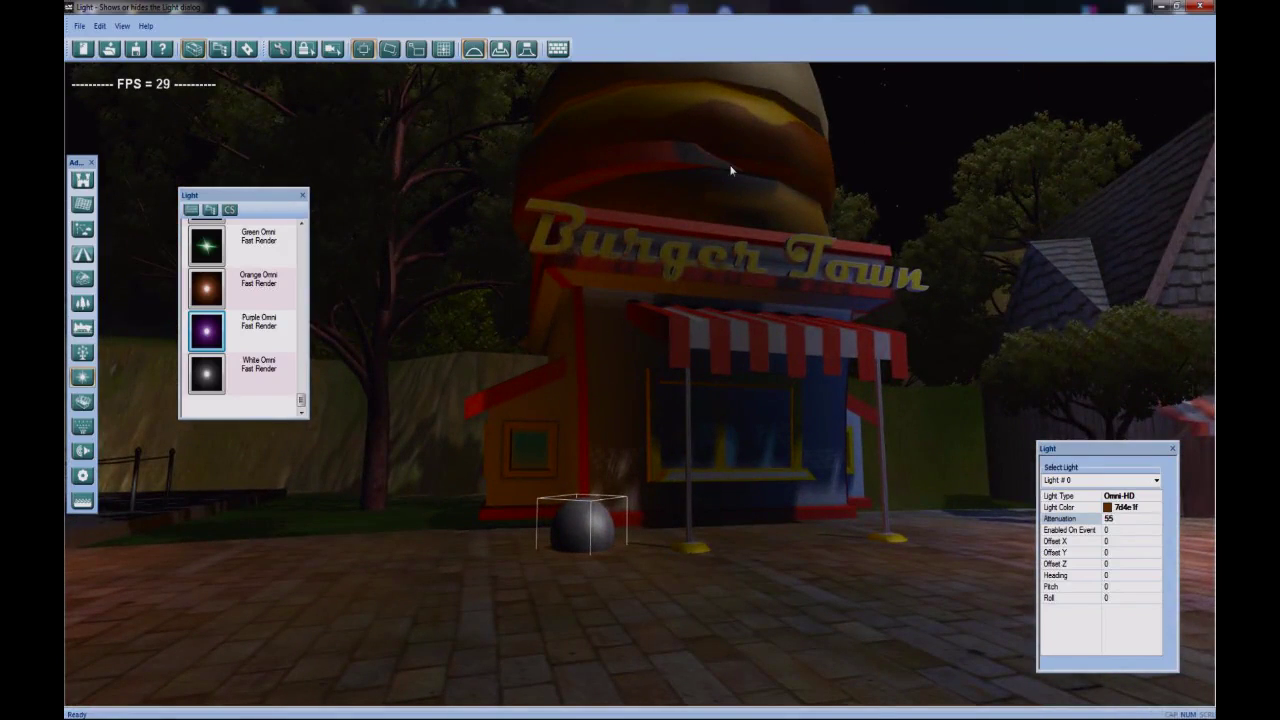
pyautogui.moveTo(725, 494); pyautogui.dragTo(590, 97)
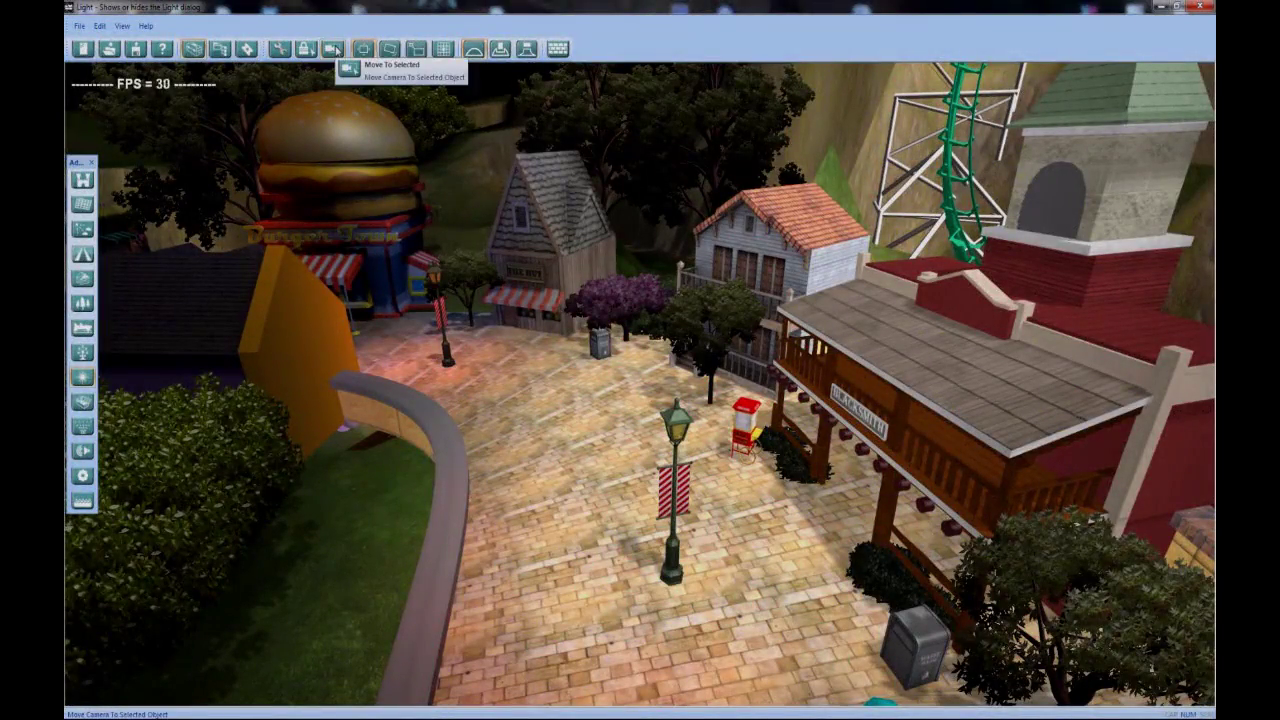
# Try moving the tree beside the blacksmith building out onto the open plaza, and undo the move
pyautogui.click(333, 49)
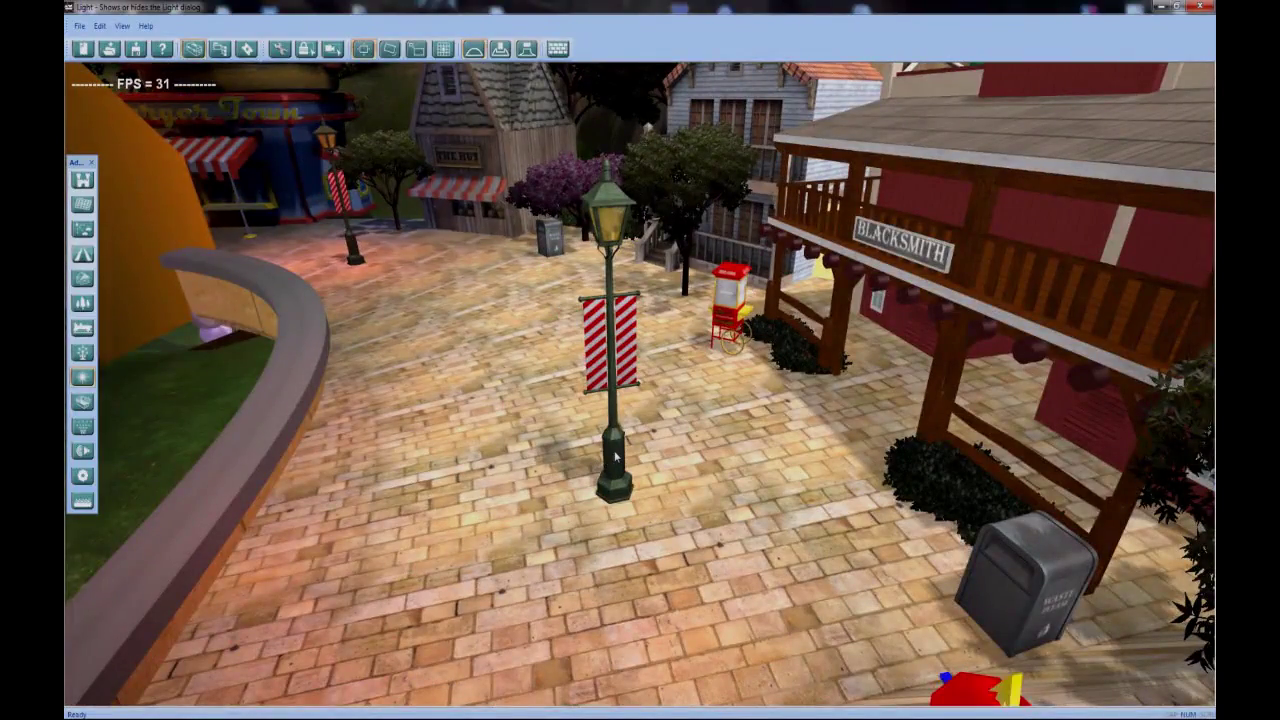
pyautogui.click(527, 49)
pyautogui.moveTo(496, 237); pyautogui.dragTo(600, 502, button='right')
pyautogui.scroll(-5, 500, 303)
pyautogui.scroll(-3, 603, 509)
pyautogui.scroll(2, 600, 502)
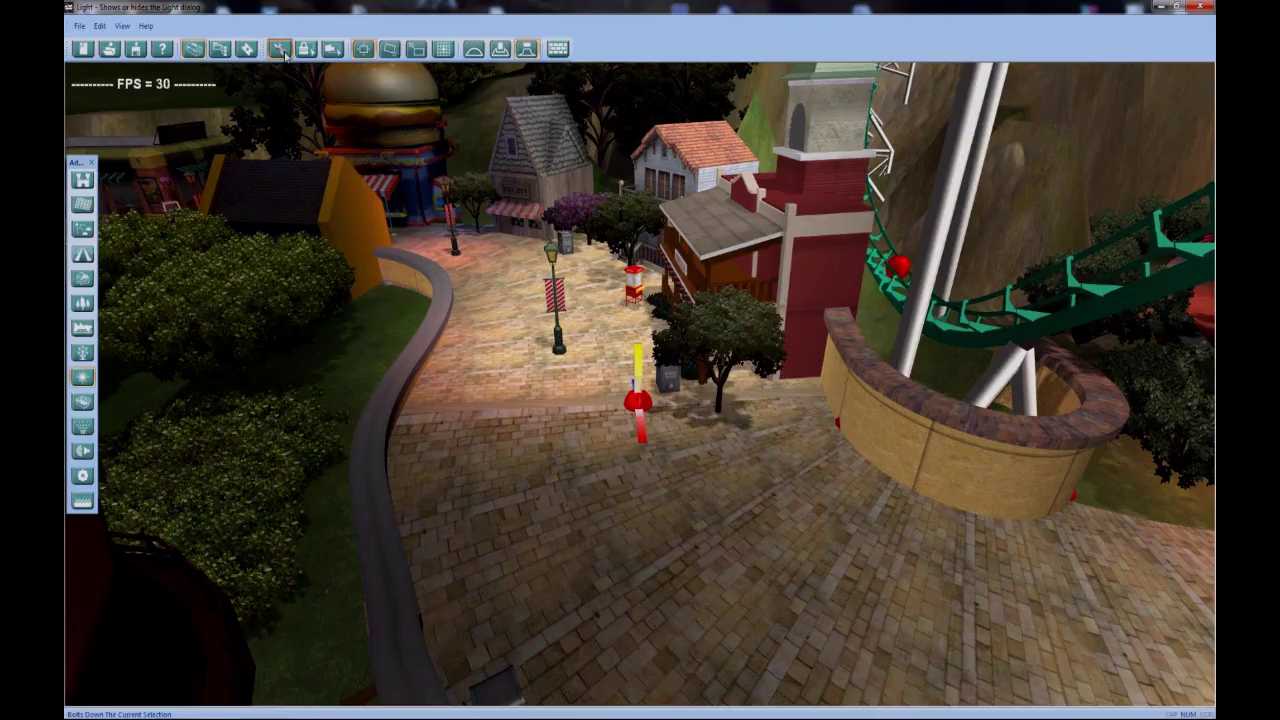
pyautogui.moveTo(520, 300); pyautogui.dragTo(638, 406, button='right')
pyautogui.hotkey('ctrl', 'z')
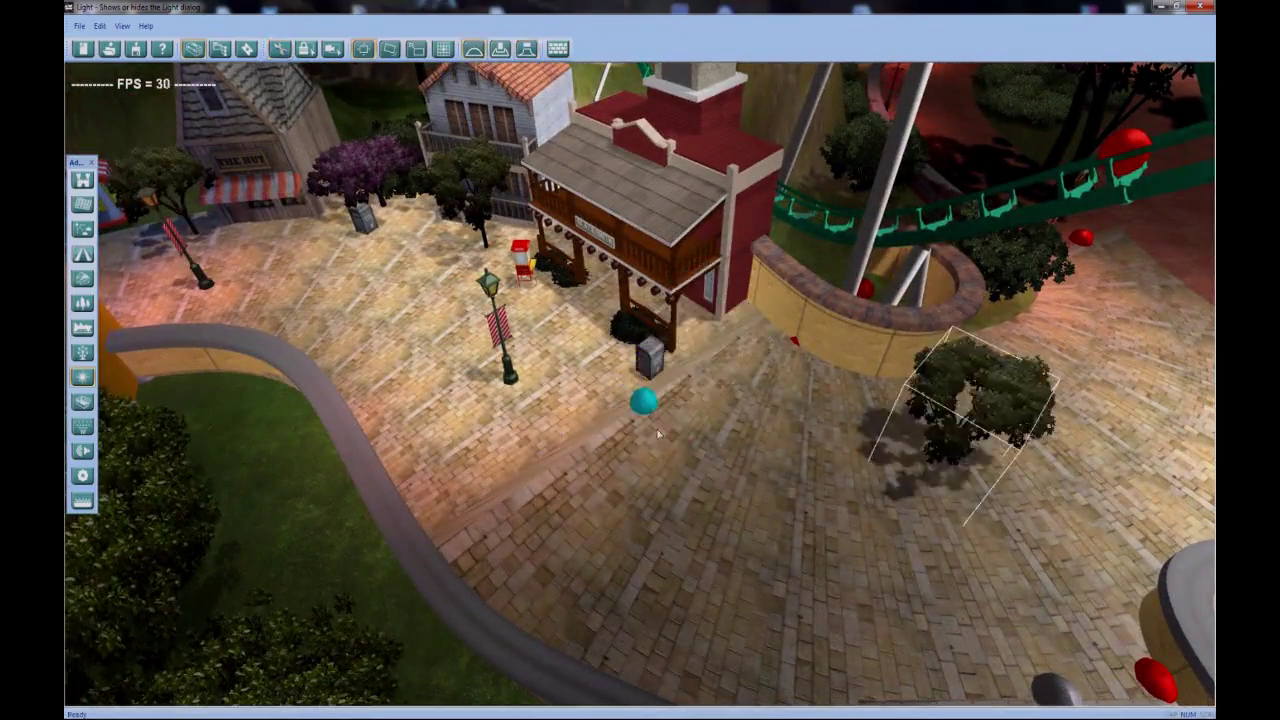
pyautogui.moveTo(619, 436); pyautogui.dragTo(655, 402)
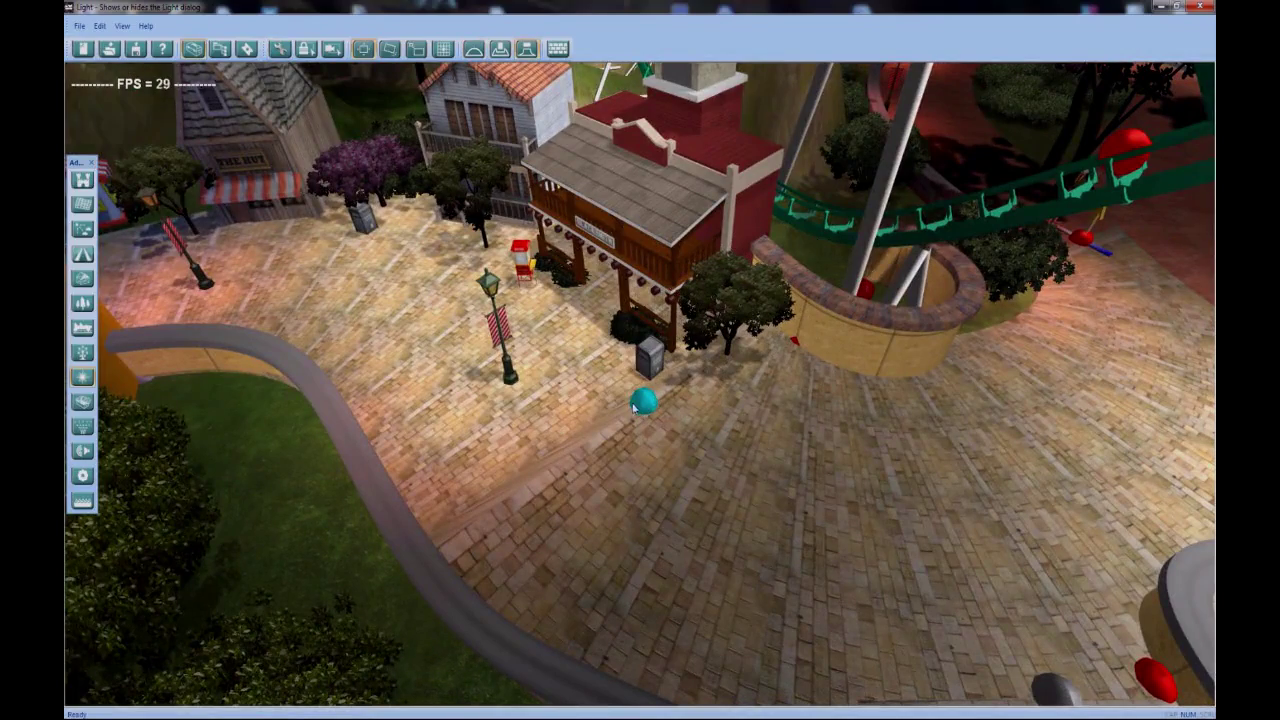
# Select the sphere marker near the blacksmith's trash can, toggle the selection lock, and clear the selection
pyautogui.click(641, 401)
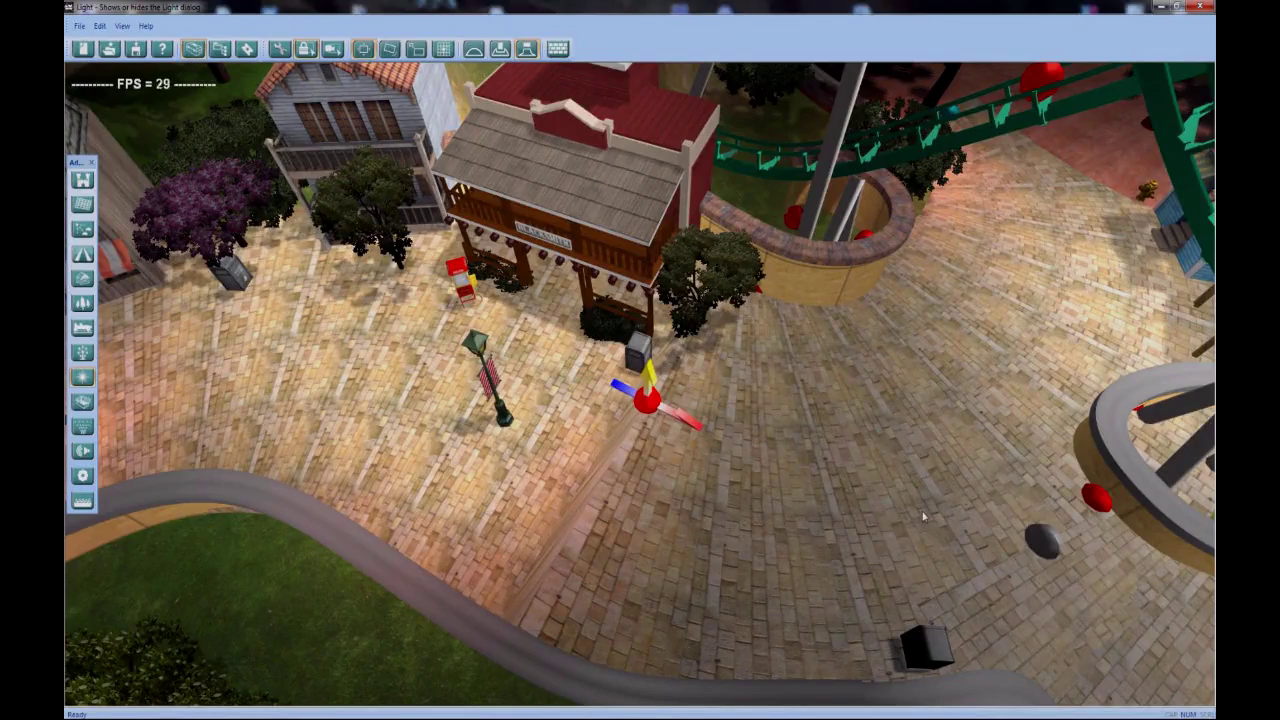
pyautogui.press('space')
pyautogui.moveTo(916, 516); pyautogui.dragTo(417, 486, button='middle')
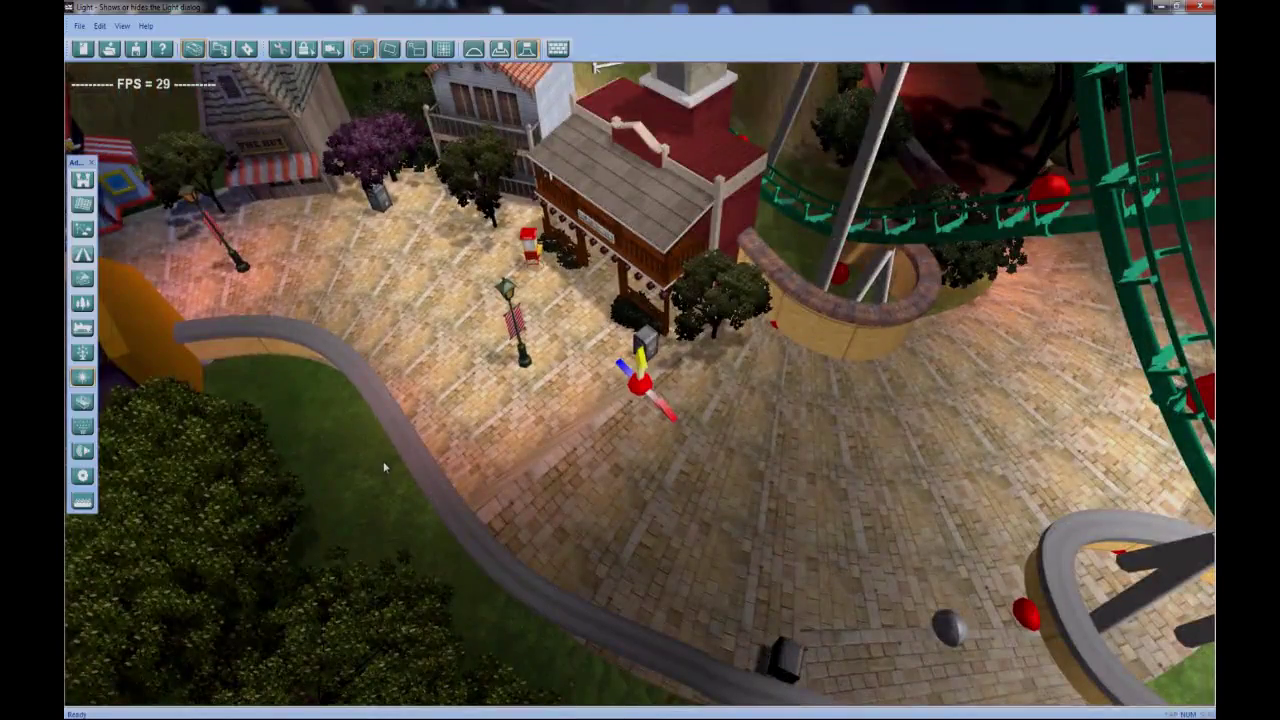
pyautogui.click(386, 464)
pyautogui.moveTo(761, 510); pyautogui.dragTo(670, 543, button='middle')
pyautogui.moveTo(668, 542); pyautogui.dragTo(747, 454, button='right')
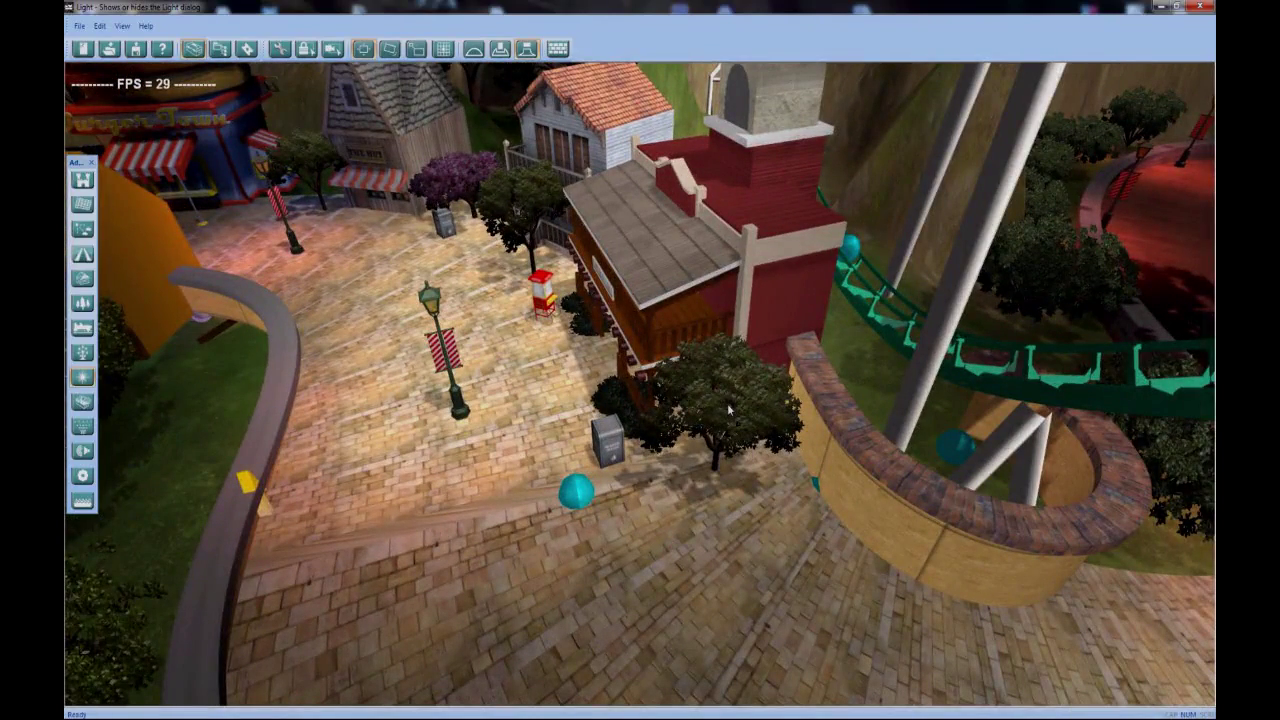
# Multi-select the green trees beside the blacksmith and the blue house, and bolt down the purple tree near The Hut
pyautogui.click(729, 408)
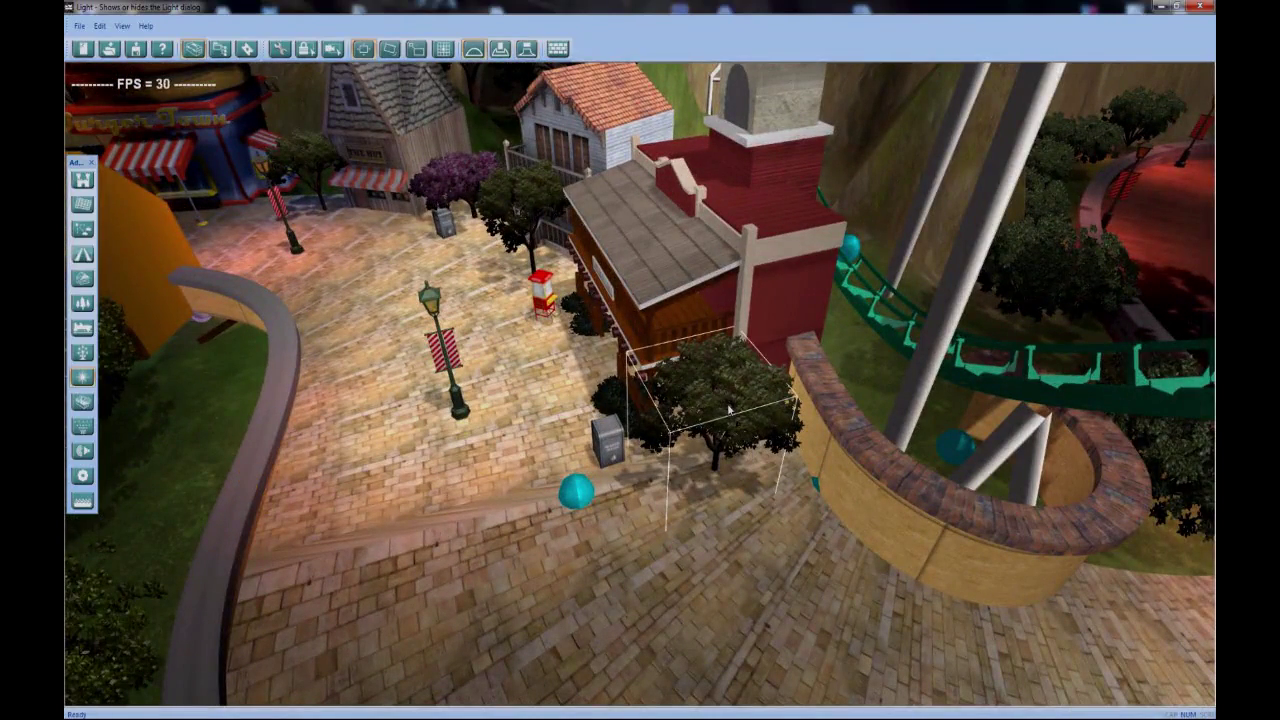
pyautogui.keyDown('ctrl'); pyautogui.click(529, 229); pyautogui.keyUp('ctrl')
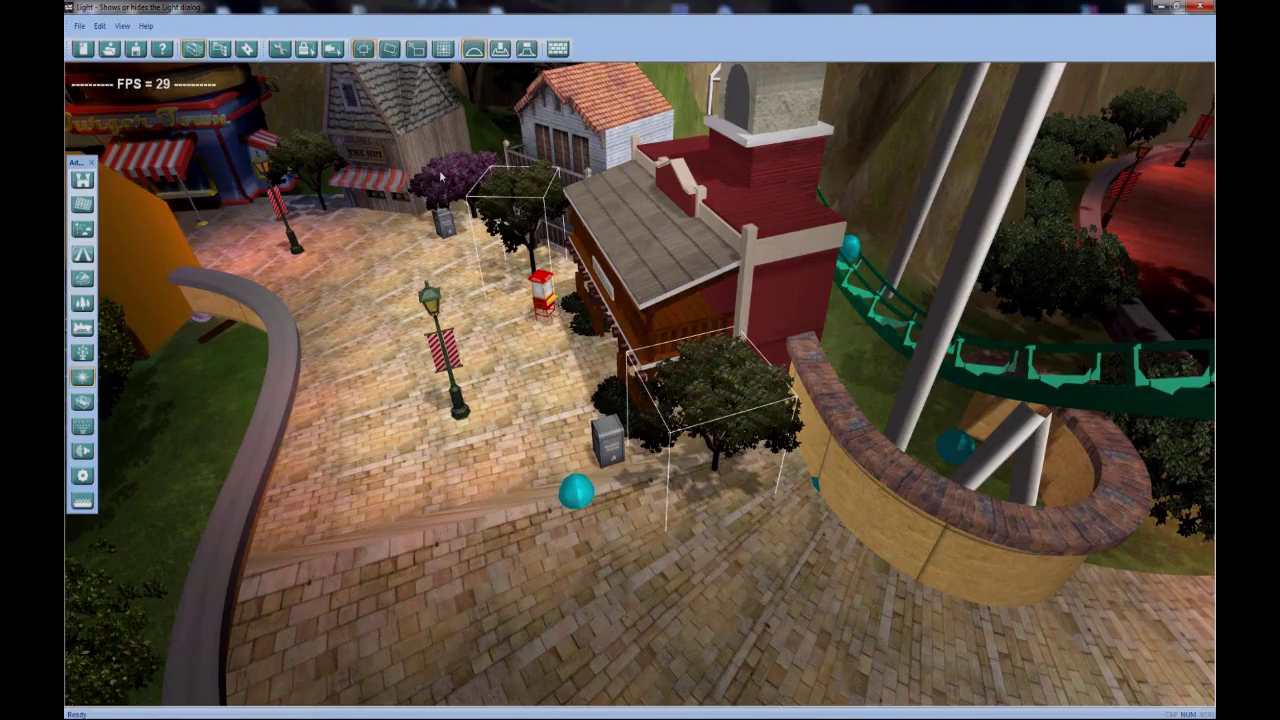
pyautogui.moveTo(433, 206); pyautogui.dragTo(313, 95, button='right')
pyautogui.keyDown('ctrl'); pyautogui.click(437, 254); pyautogui.keyUp('ctrl')
pyautogui.keyDown('ctrl'); pyautogui.click(463, 430); pyautogui.keyUp('ctrl')
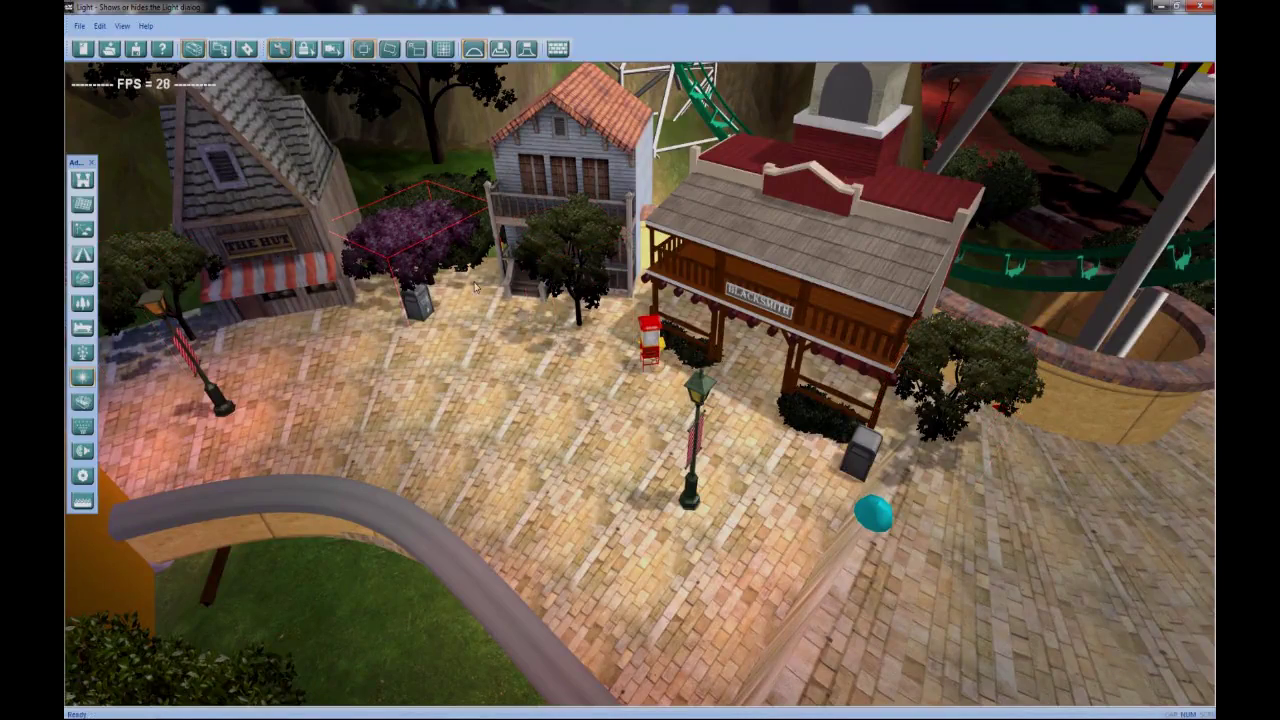
# Select The Hut together with the two large trees standing behind it
pyautogui.moveTo(486, 422); pyautogui.dragTo(570, 465, button='right')
pyautogui.moveTo(950, 474); pyautogui.dragTo(677, 428, button='middle')
pyautogui.moveTo(835, 432); pyautogui.dragTo(840, 403, button='right')
pyautogui.scroll(-5, 840, 403)
pyautogui.moveTo(737, 488); pyautogui.dragTo(700, 560, button='right')
pyautogui.moveTo(640, 580); pyautogui.dragTo(677, 462, button='middle')
pyautogui.moveTo(677, 462); pyautogui.dragTo(570, 490, button='right')
pyautogui.moveTo(400, 470); pyautogui.dragTo(537, 415, button='middle')
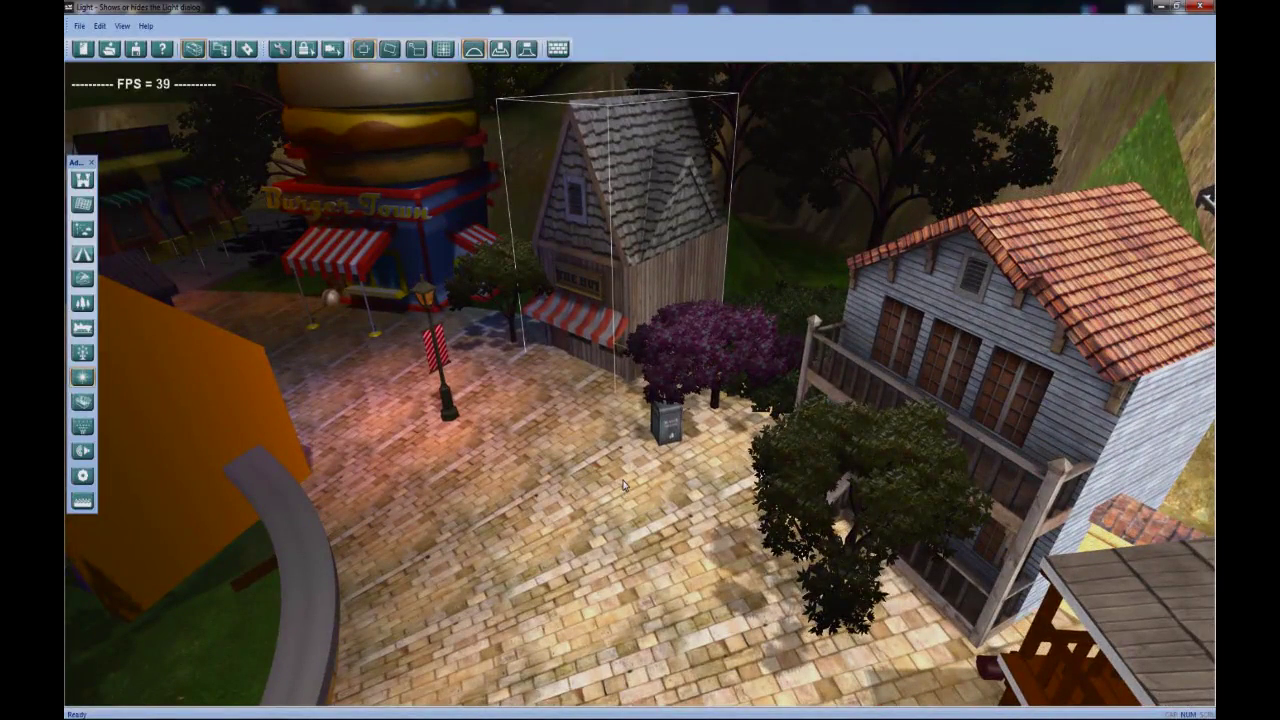
pyautogui.moveTo(537, 503); pyautogui.dragTo(562, 440, button='right')
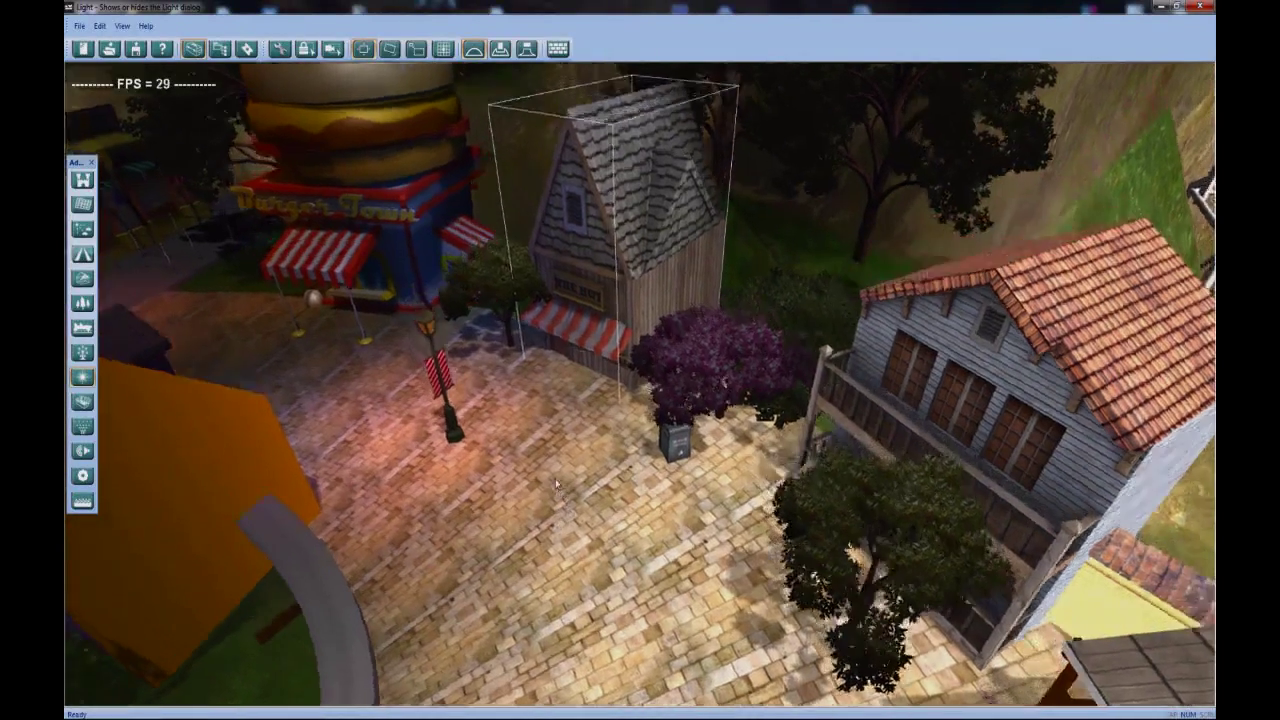
pyautogui.scroll(-5, 565, 430)
pyautogui.moveTo(575, 405); pyautogui.dragTo(738, 190, button='middle')
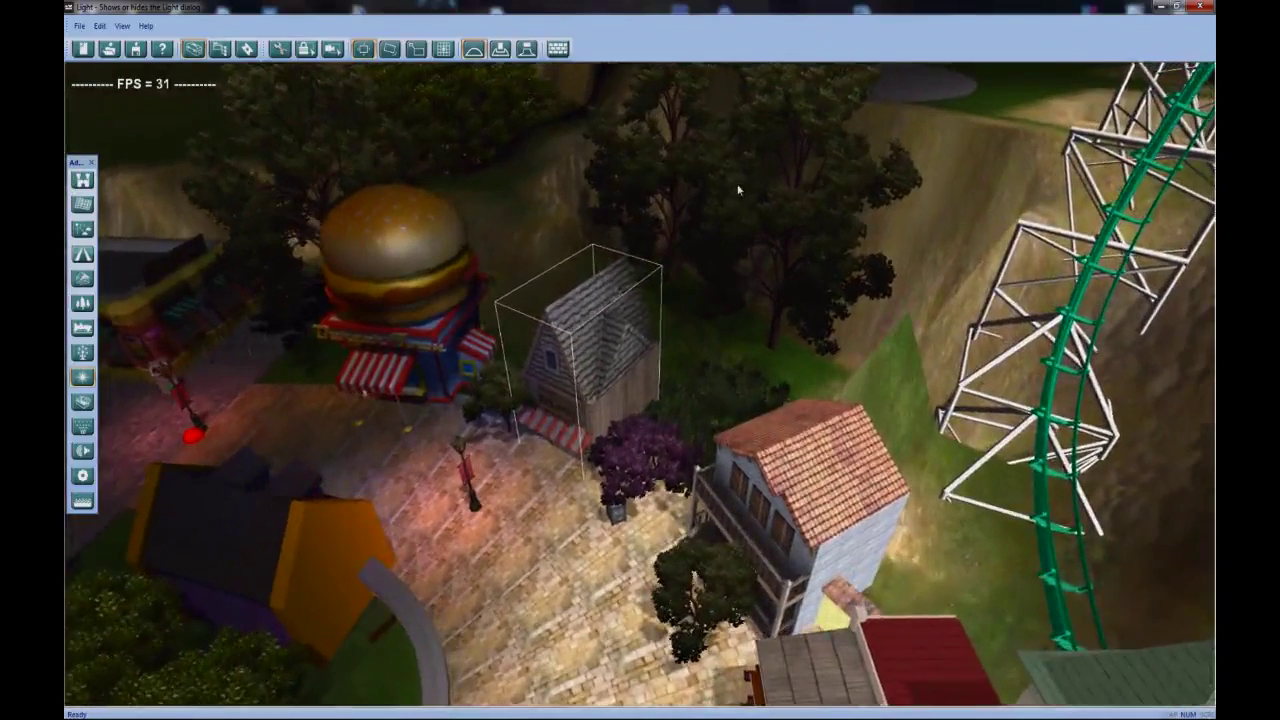
pyautogui.click(809, 219)
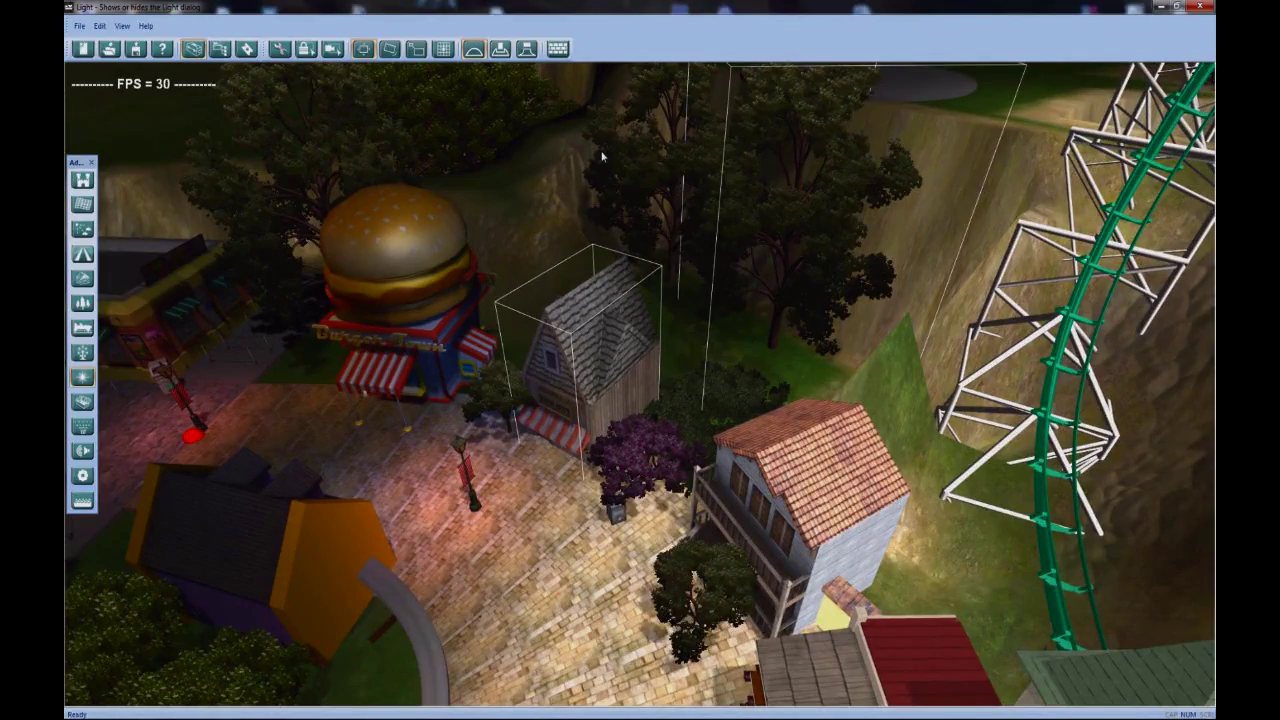
pyautogui.moveTo(680, 184); pyautogui.dragTo(551, 155, button='right')
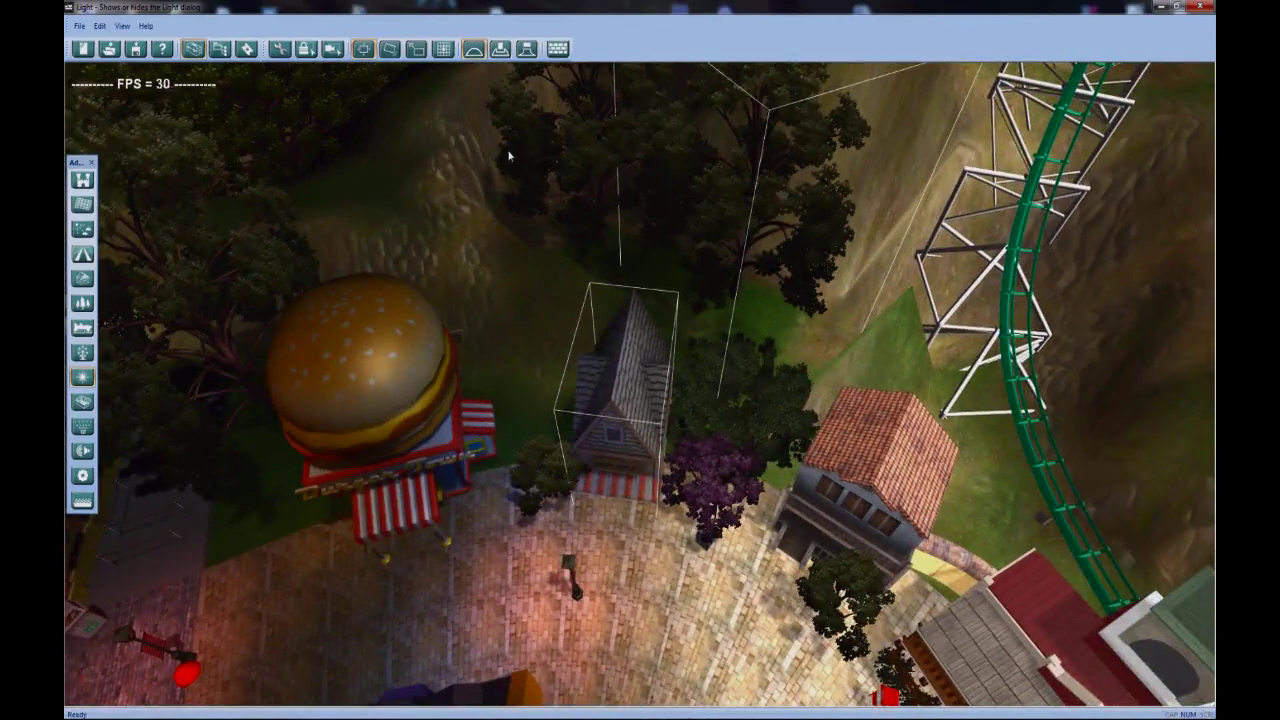
pyautogui.moveTo(507, 149); pyautogui.dragTo(600, 175, button='middle')
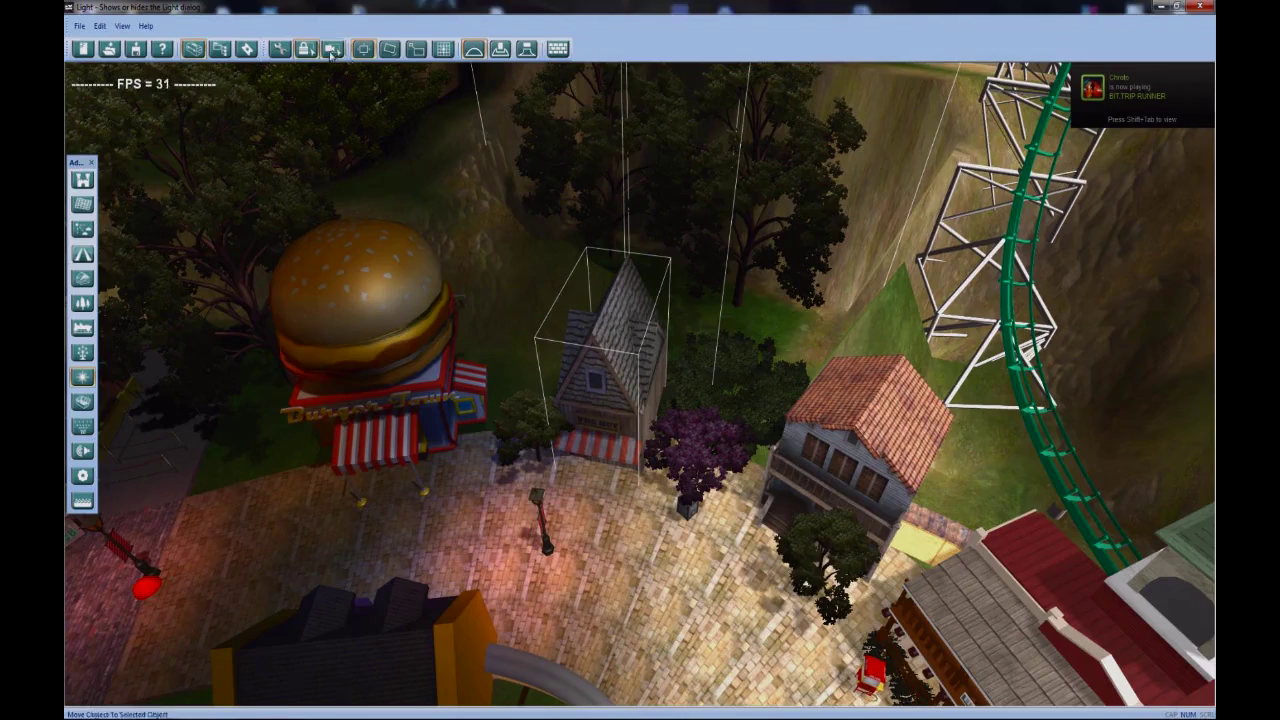
# Examine the selected hut and trees within the wider park layout from above
pyautogui.moveTo(685, 218); pyautogui.dragTo(608, 343, button='middle')
pyautogui.moveTo(608, 344); pyautogui.dragTo(621, 319)
pyautogui.scroll(-4, 602, 385)
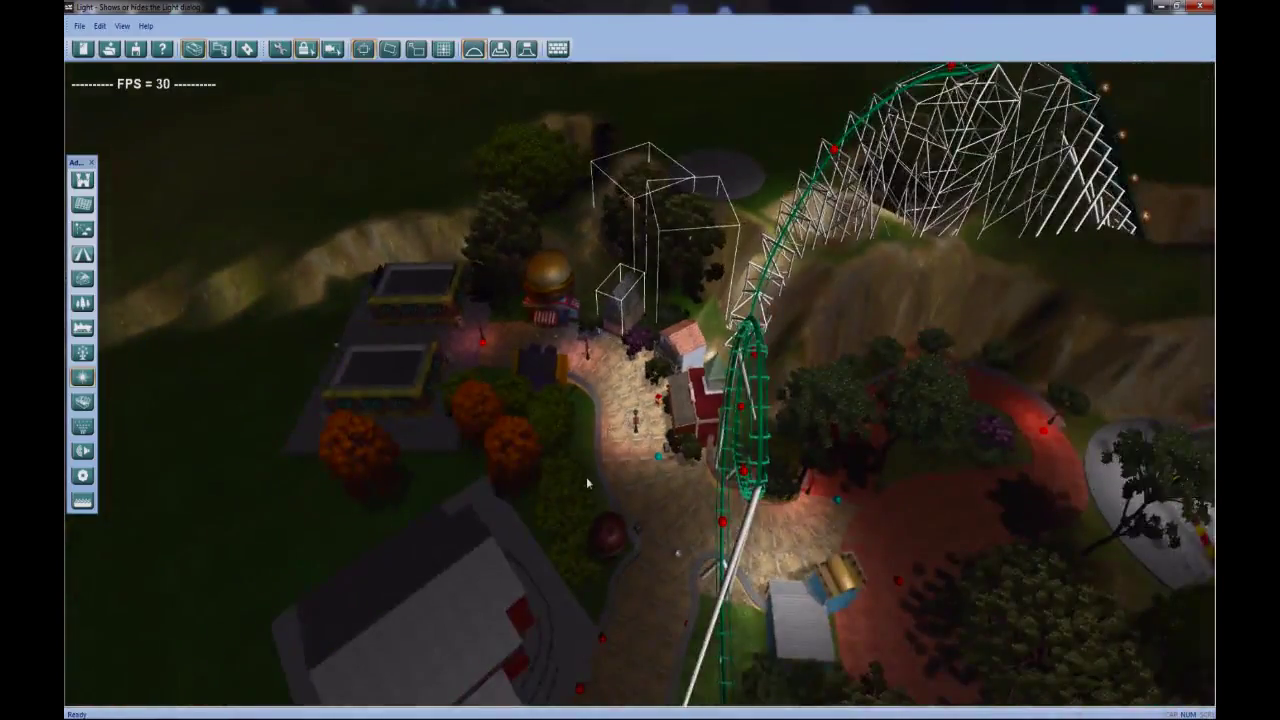
pyautogui.moveTo(587, 483); pyautogui.dragTo(621, 348, button='middle')
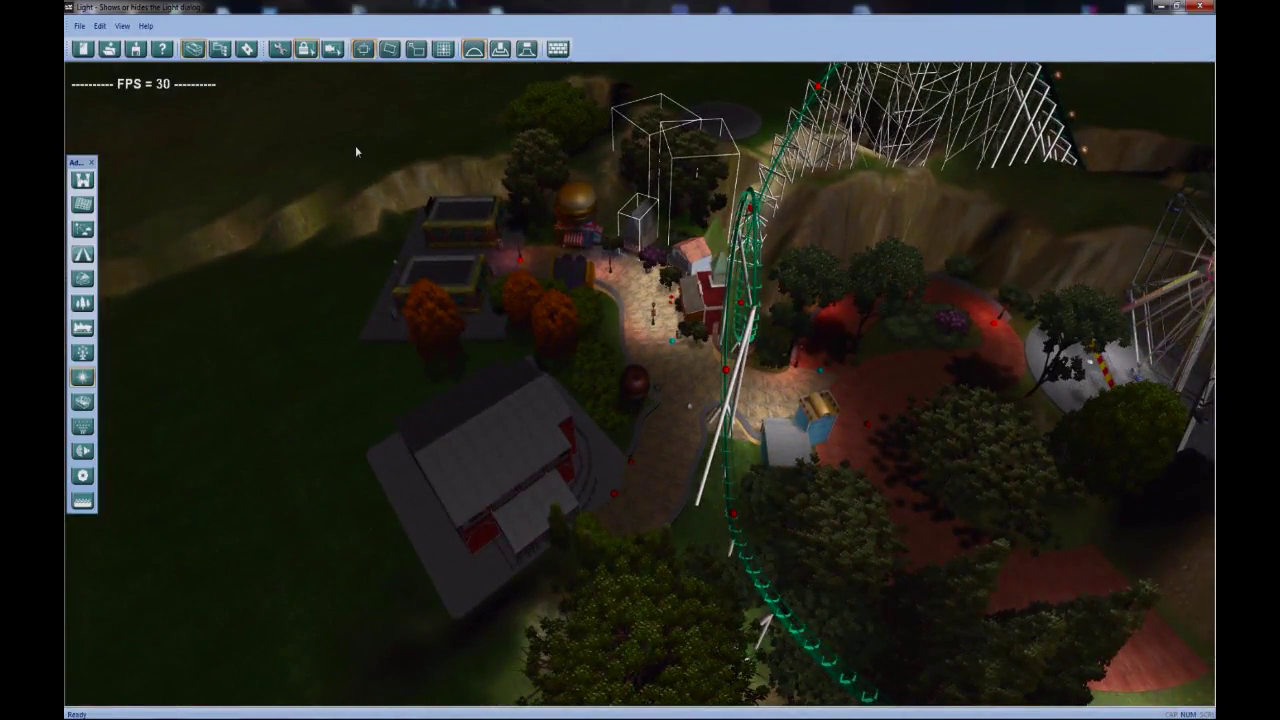
pyautogui.scroll(2, 557, 483)
pyautogui.scroll(3, 555, 476)
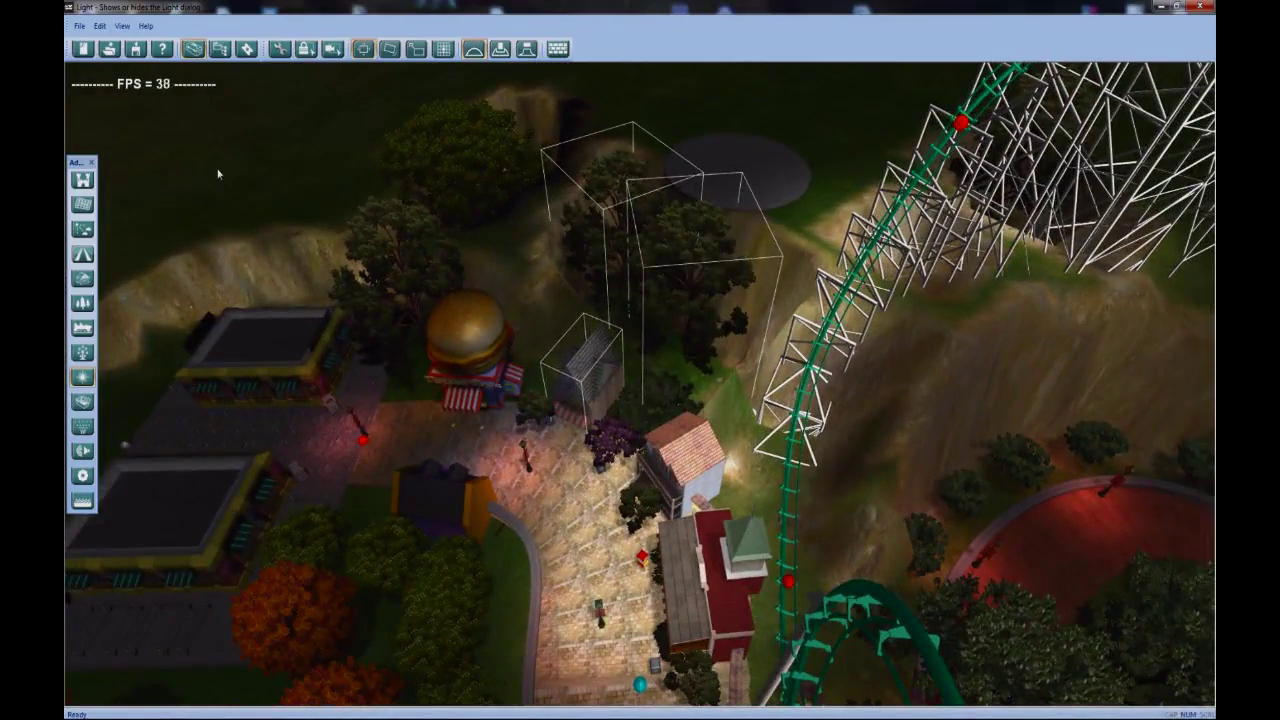
pyautogui.moveTo(217, 274); pyautogui.dragTo(540, 210, button='right')
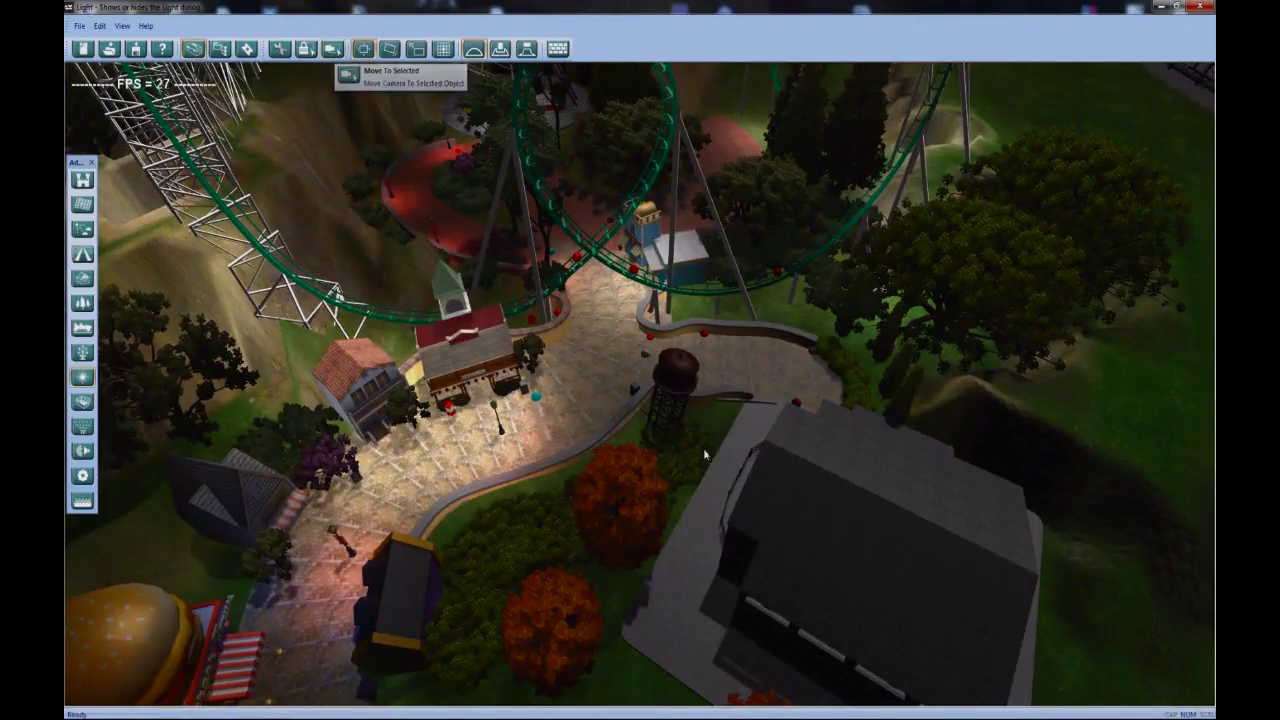
# Select the plot with the two flat-roofed buildings and move the camera to it
pyautogui.click(335, 55)
pyautogui.scroll(-5, 723, 349)
pyautogui.moveTo(723, 349); pyautogui.dragTo(614, 337, button='right')
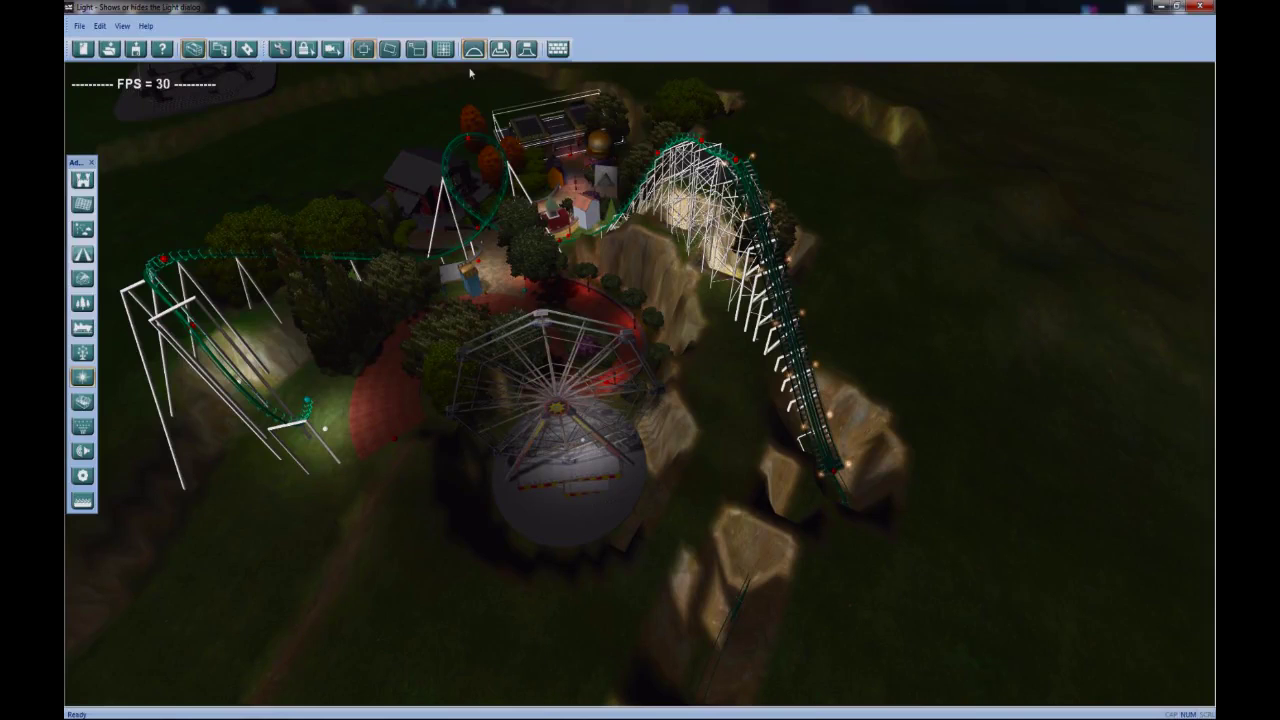
pyautogui.click(333, 49)
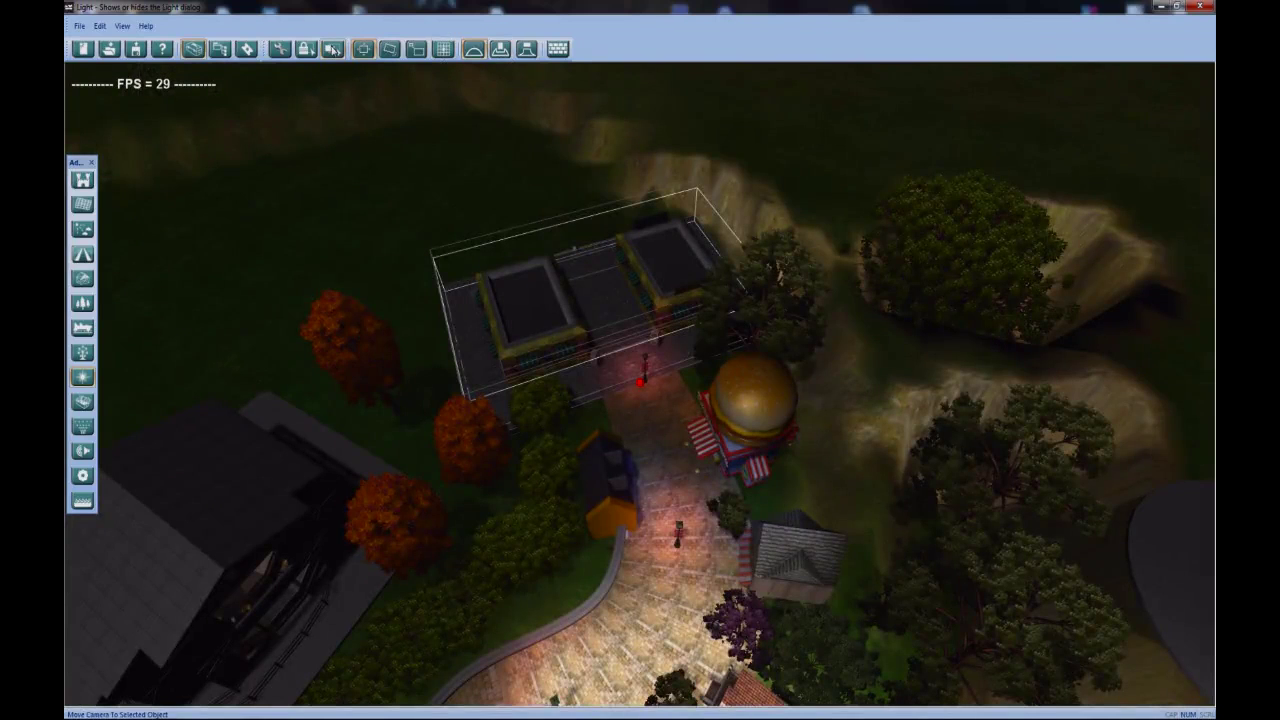
pyautogui.scroll(8, 540, 410)
pyautogui.moveTo(476, 375)
pyautogui.mouseDown(button='right')
pyautogui.moveTo(791, 409)
pyautogui.moveTo(757, 374)
pyautogui.moveTo(443, 400)
pyautogui.mouseUp(button='right')
pyautogui.scroll(-8, 456, 385)
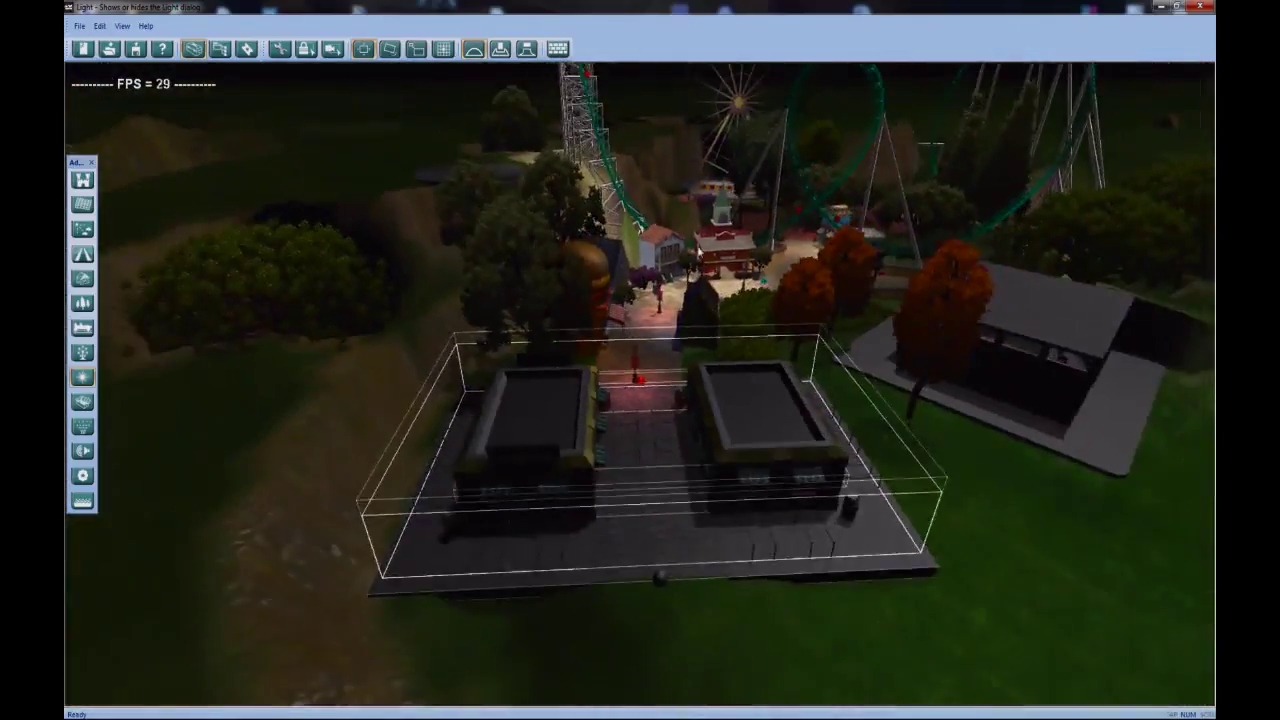
# Select the distant Ferris wheel and move the camera to it
pyautogui.moveTo(457, 384); pyautogui.dragTo(838, 177, button='middle')
pyautogui.scroll(-5, 838, 177)
pyautogui.moveTo(838, 177); pyautogui.dragTo(563, 209, button='right')
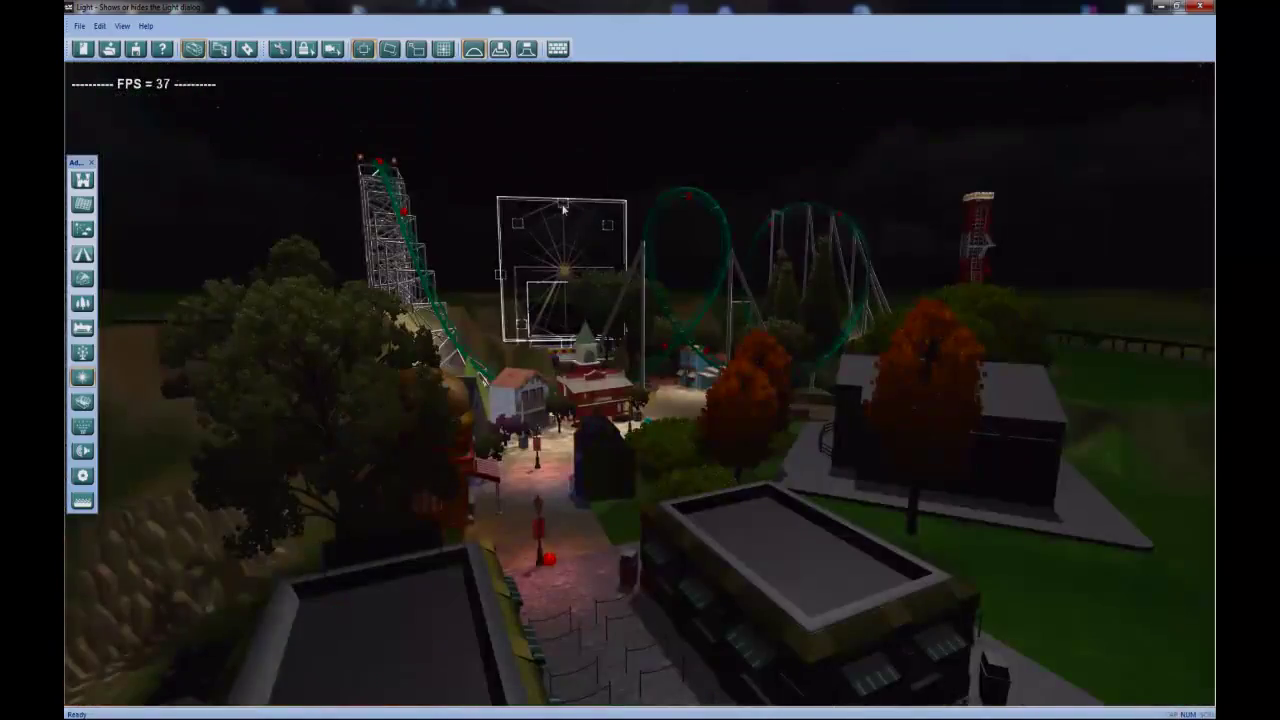
pyautogui.click(336, 50)
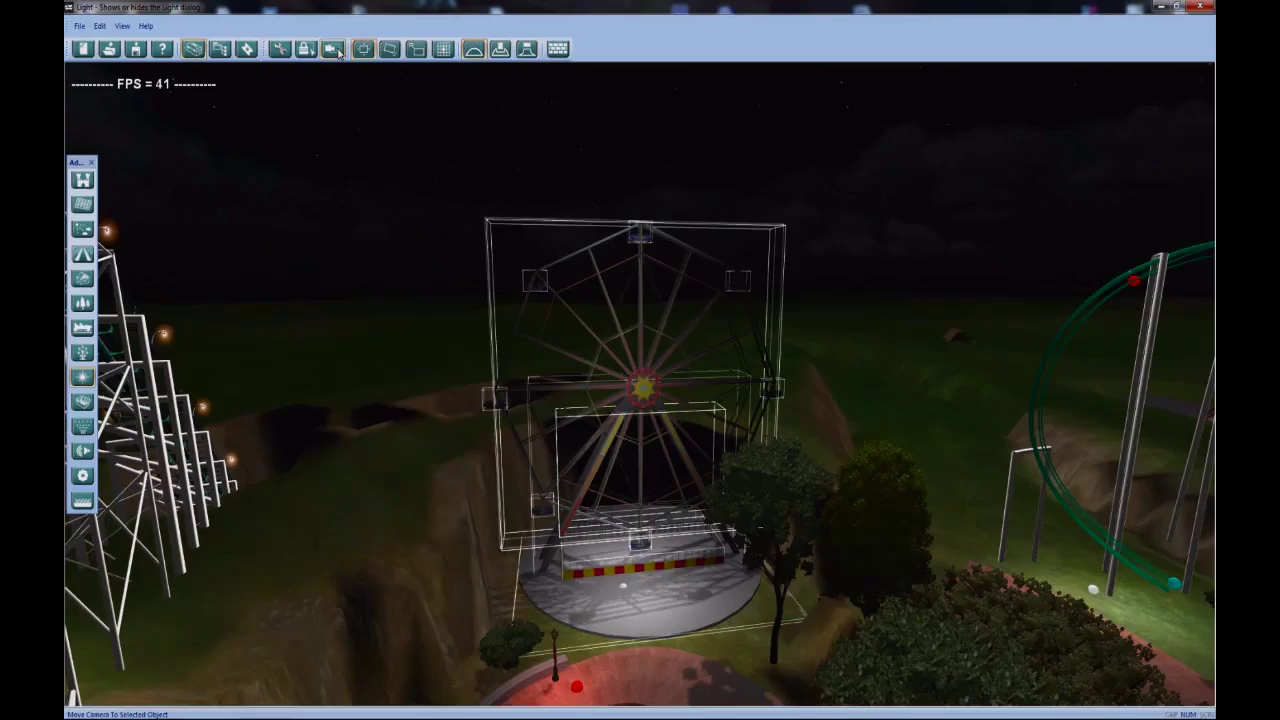
# Clear the selection and examine the coaster structure, lit plazas and Ferris wheel area from above
pyautogui.moveTo(609, 602); pyautogui.dragTo(330, 500, button='right')
pyautogui.moveTo(330, 500); pyautogui.dragTo(230, 200, button='middle')
pyautogui.click(230, 202)
pyautogui.moveTo(500, 640); pyautogui.dragTo(505, 451, button='middle')
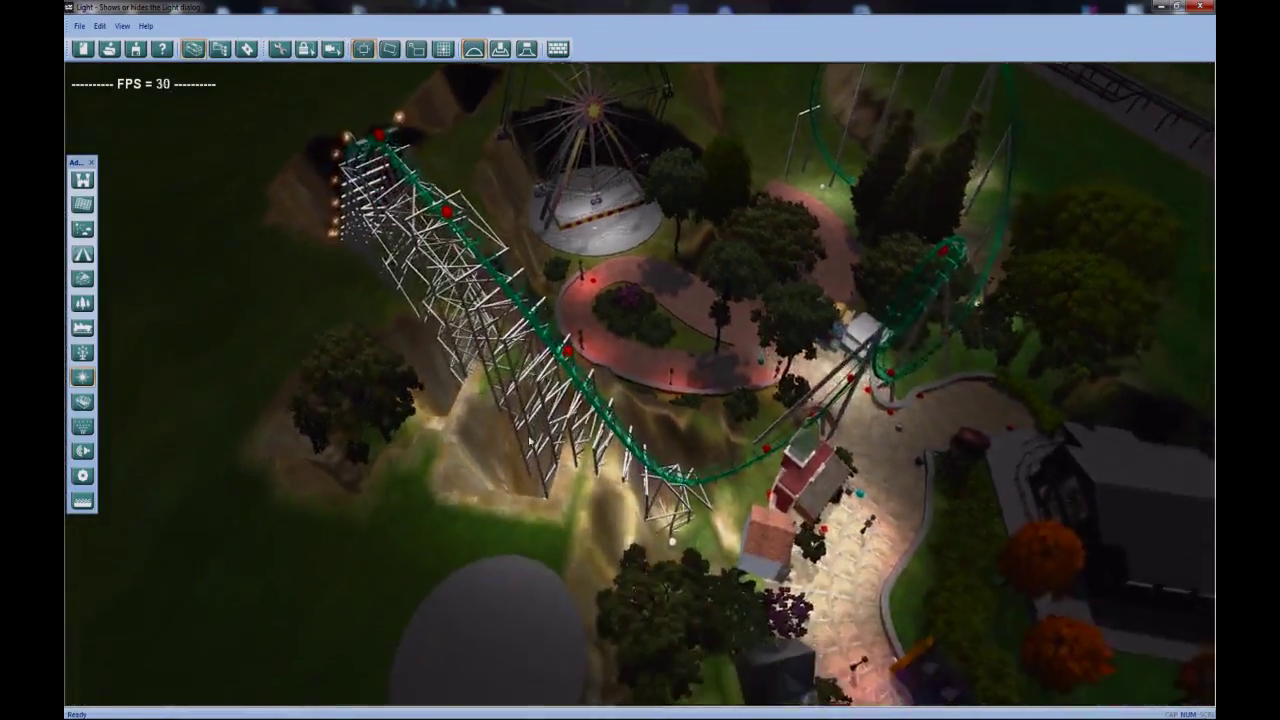
pyautogui.moveTo(505, 451); pyautogui.dragTo(720, 450, button='right')
pyautogui.moveTo(720, 450); pyautogui.dragTo(508, 300, button='middle')
pyautogui.moveTo(828, 294); pyautogui.dragTo(670, 394, button='right')
pyautogui.moveTo(681, 313); pyautogui.dragTo(677, 274, button='right')
pyautogui.moveTo(640, 445); pyautogui.dragTo(603, 363, button='middle')
pyautogui.scroll(2, 609, 345)
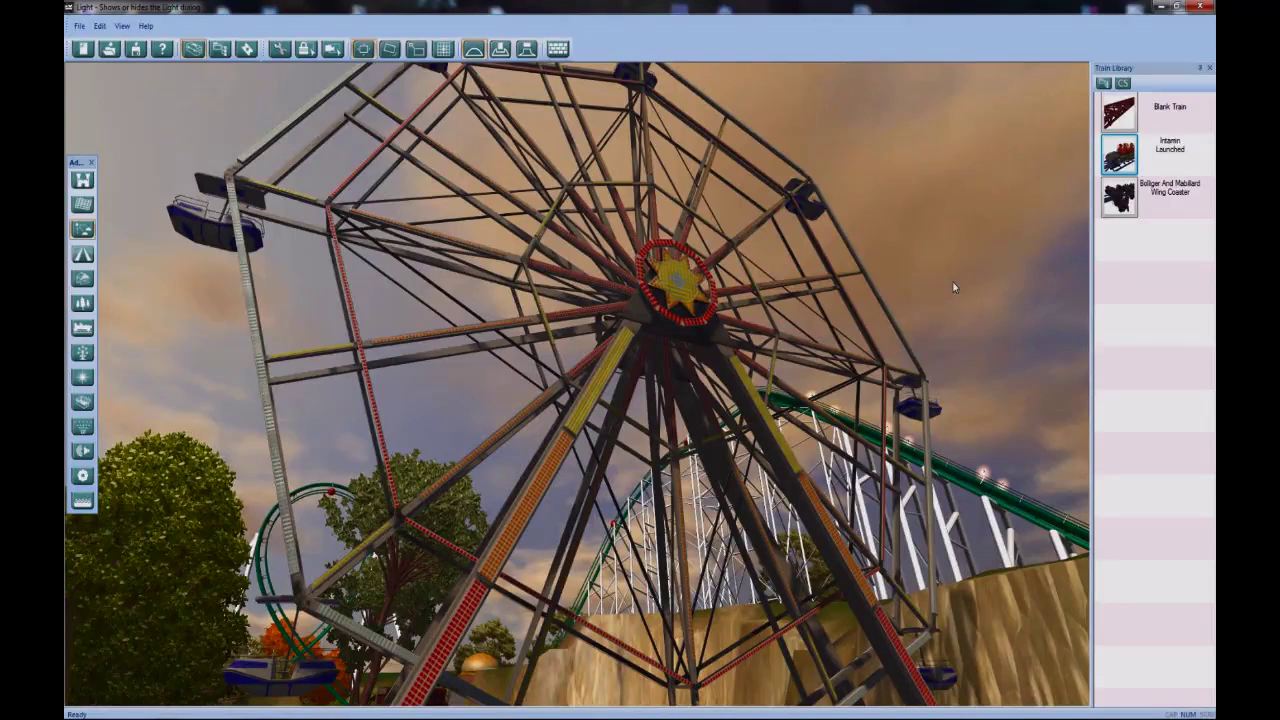